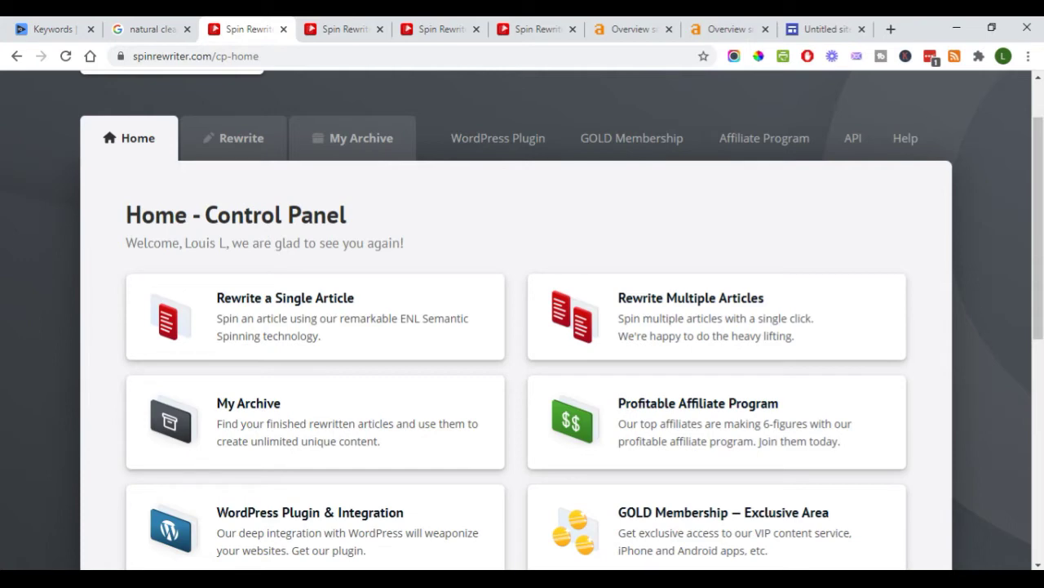
# Step: Go from the control panel to the page for rewriting a single article
pyautogui.scroll(-2, 315, 269)
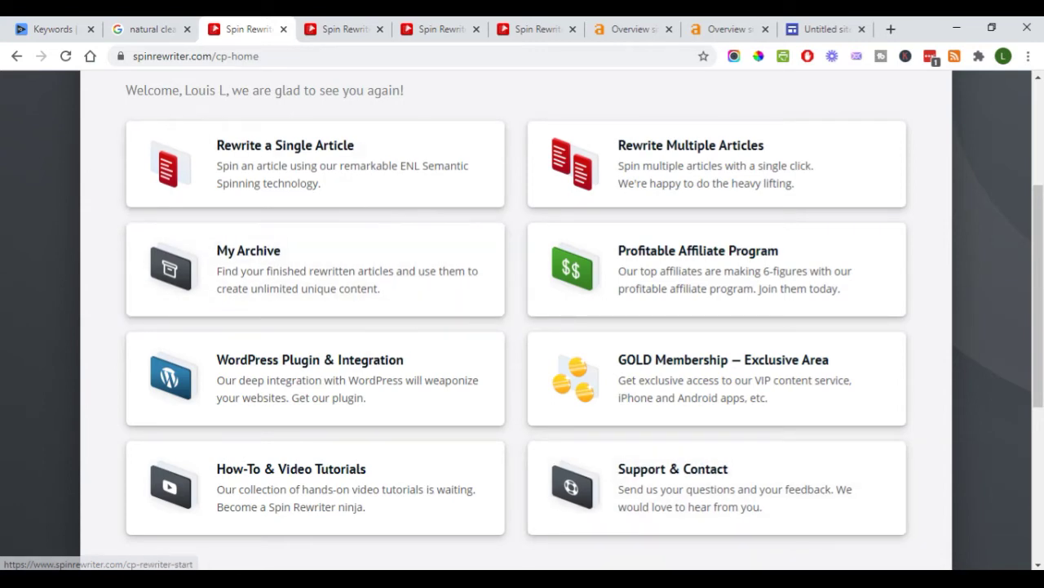
pyautogui.click(343, 28)
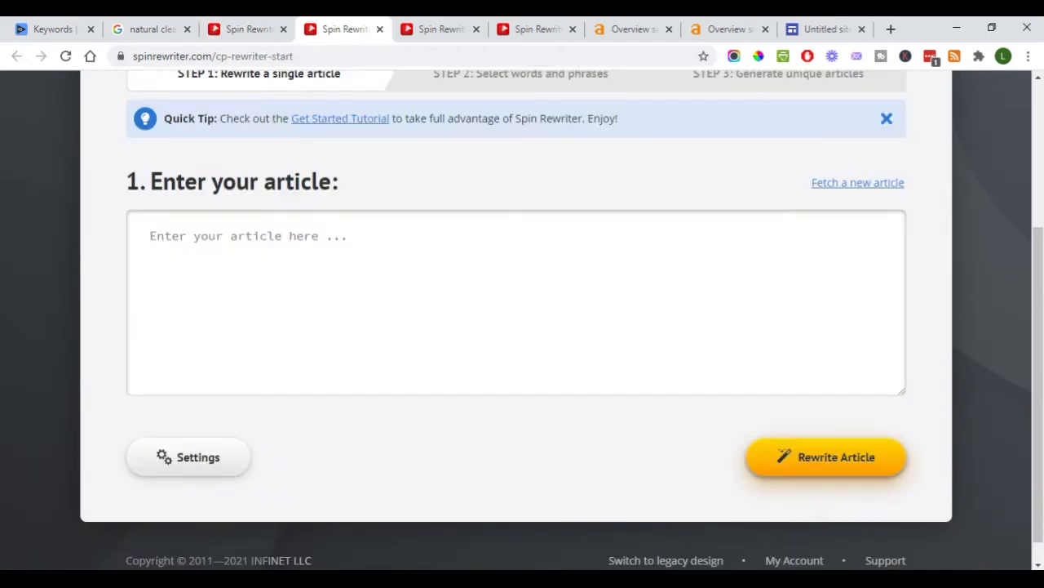
pyautogui.scroll(1, 523, 326)
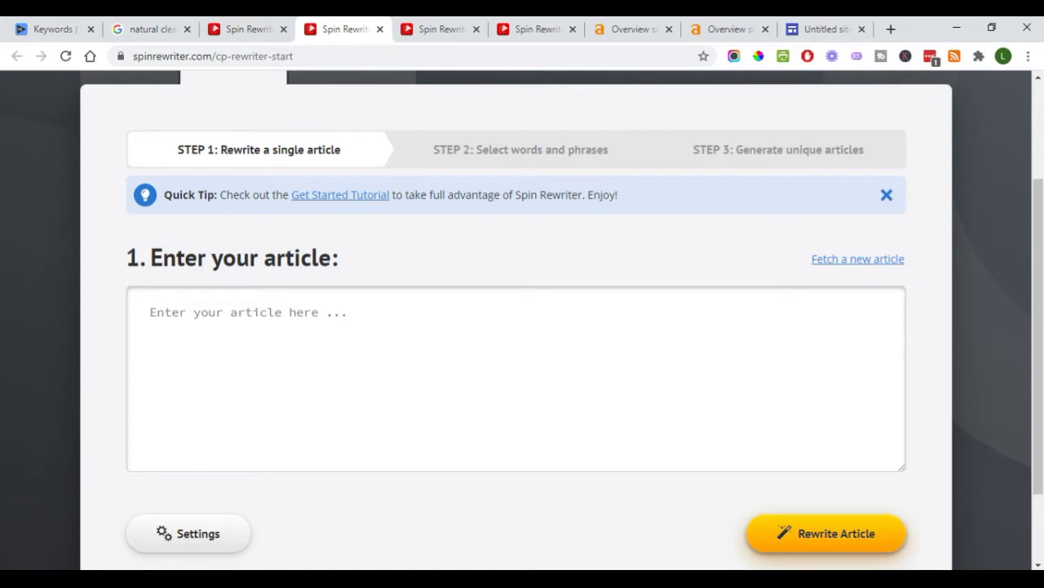
pyautogui.click(858, 259)
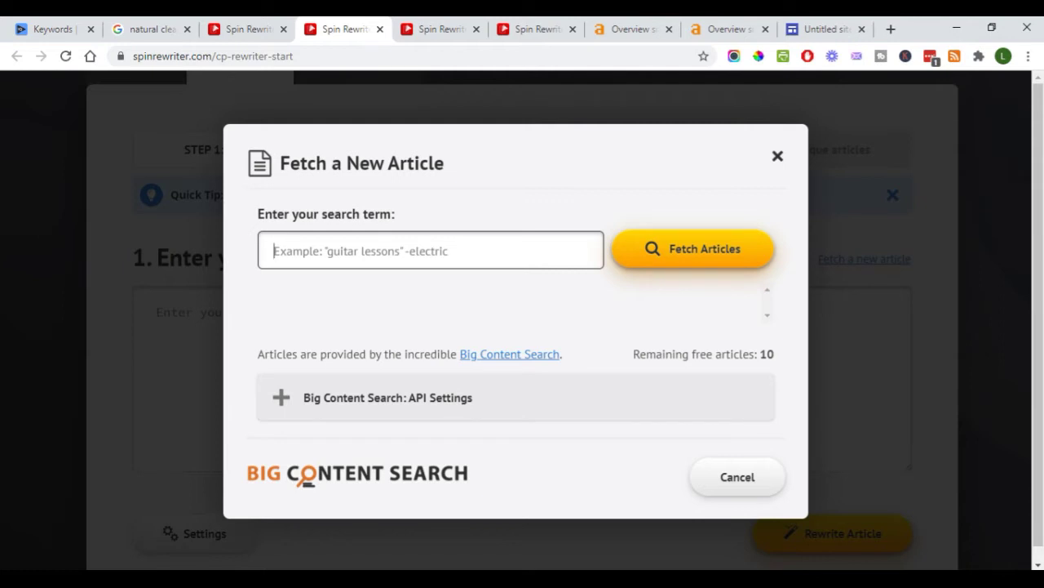
pyautogui.click(387, 397)
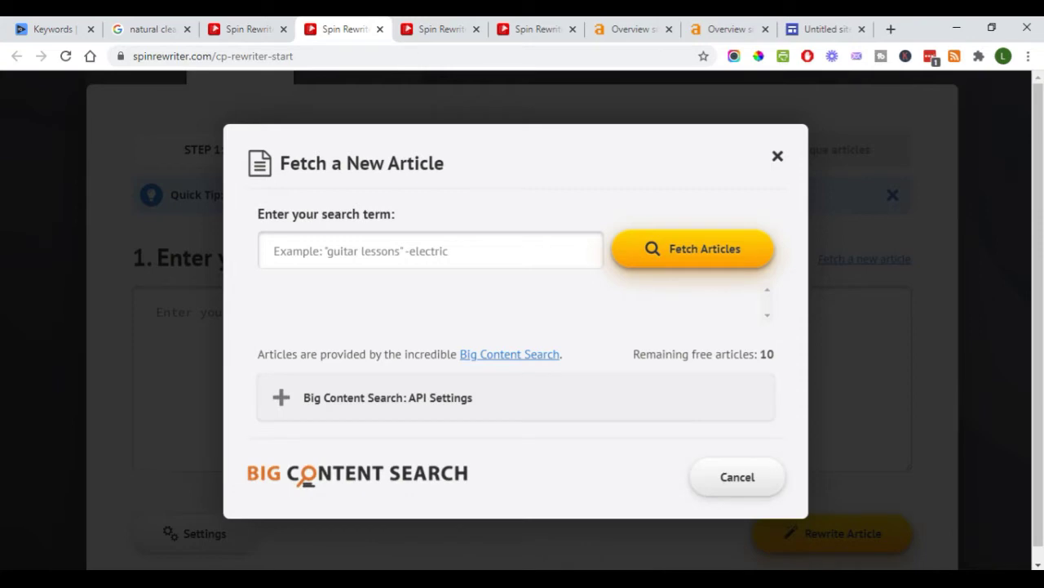
pyautogui.click(274, 251)
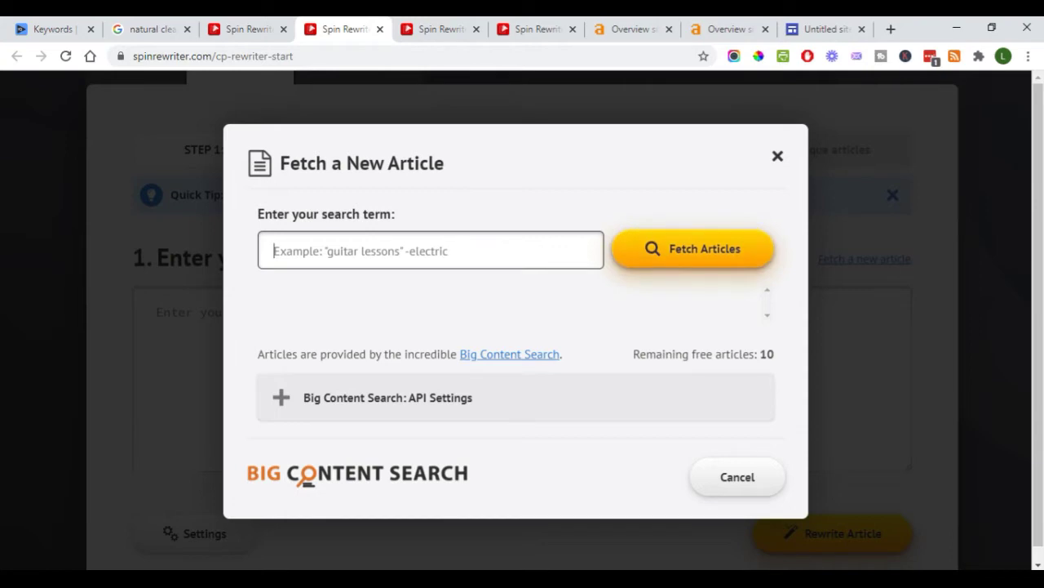
pyautogui.press('Escape')
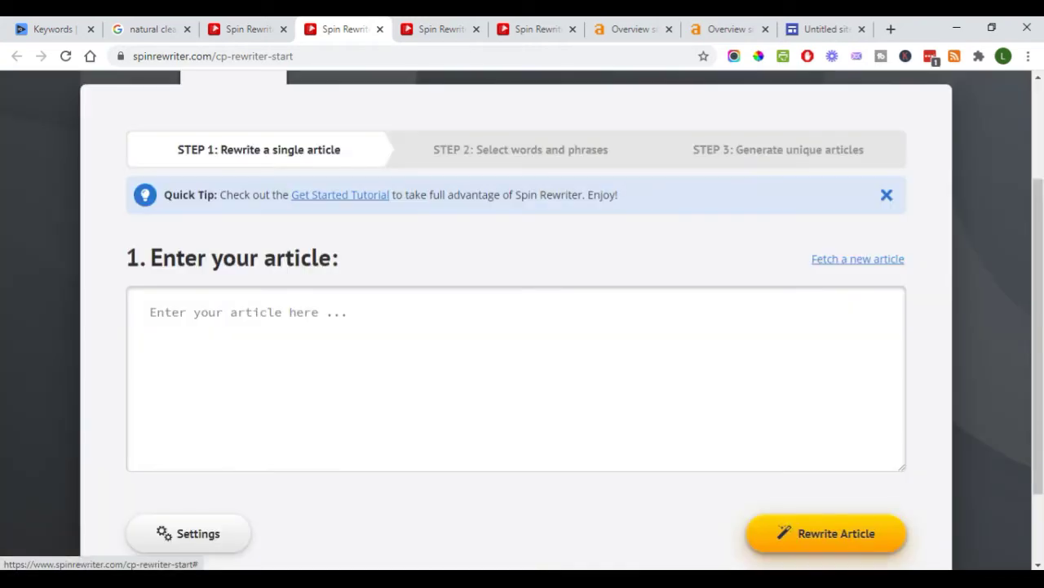
# Step: Switch to Notepad and copy the entire text of How Yoga Can Improve Your Concentration.txt
pyautogui.hotkey('alt', 'Tab')
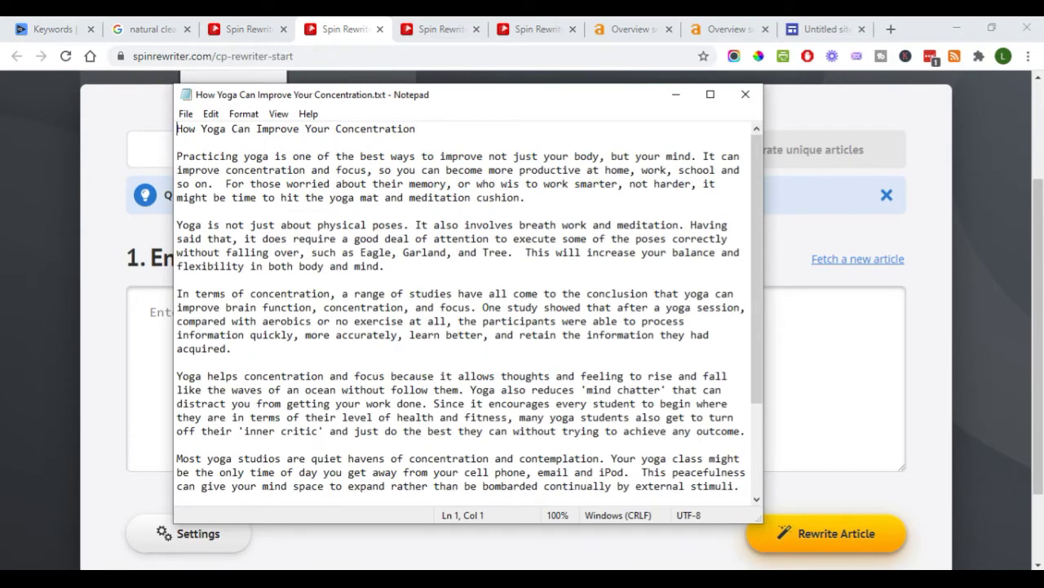
pyautogui.hotkey('shift', 'Down')
pyautogui.hotkey('shift', 'Down')
pyautogui.hotkey('shift', 'Down')
pyautogui.hotkey('shift', 'Down')
pyautogui.hotkey('shift', 'Down')
pyautogui.hotkey('shift', 'Down')
pyautogui.hotkey('shift', 'Down')
pyautogui.hotkey('shift', 'Down')
pyautogui.hotkey('shift', 'Down')
pyautogui.hotkey('shift', 'Down')
pyautogui.hotkey('shift', 'Down')
pyautogui.hotkey('shift', 'Down')
pyautogui.hotkey('shift', 'Down')
pyautogui.hotkey('shift', 'Down')
pyautogui.hotkey('shift', 'Down')
pyautogui.hotkey('shift', 'Down')
pyautogui.hotkey('shift', 'Down')
pyautogui.hotkey('shift', 'Down')
pyautogui.hotkey('shift', 'Down')
pyautogui.hotkey('shift', 'Down')
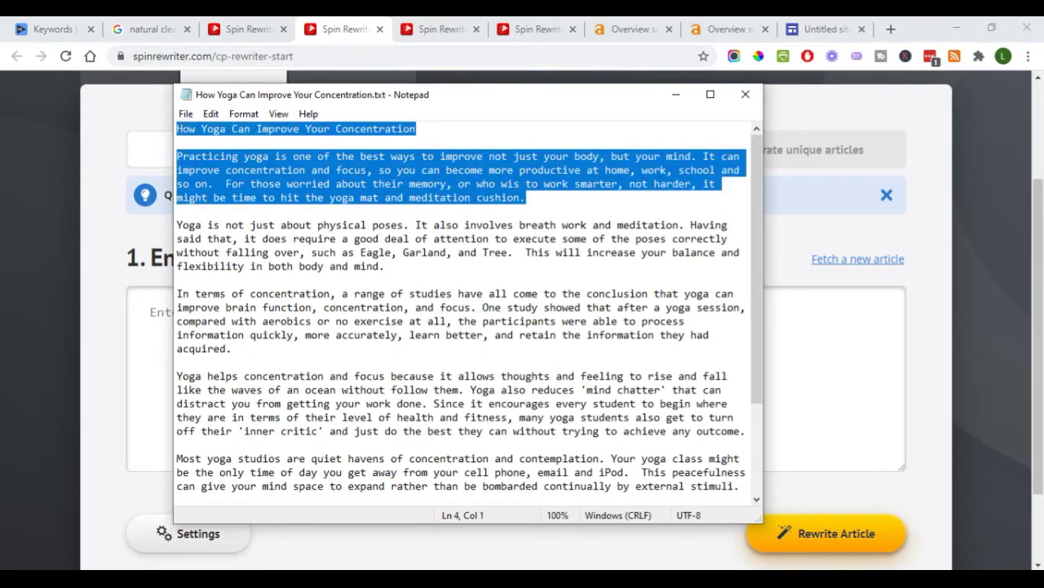
pyautogui.rightClick(365, 286)
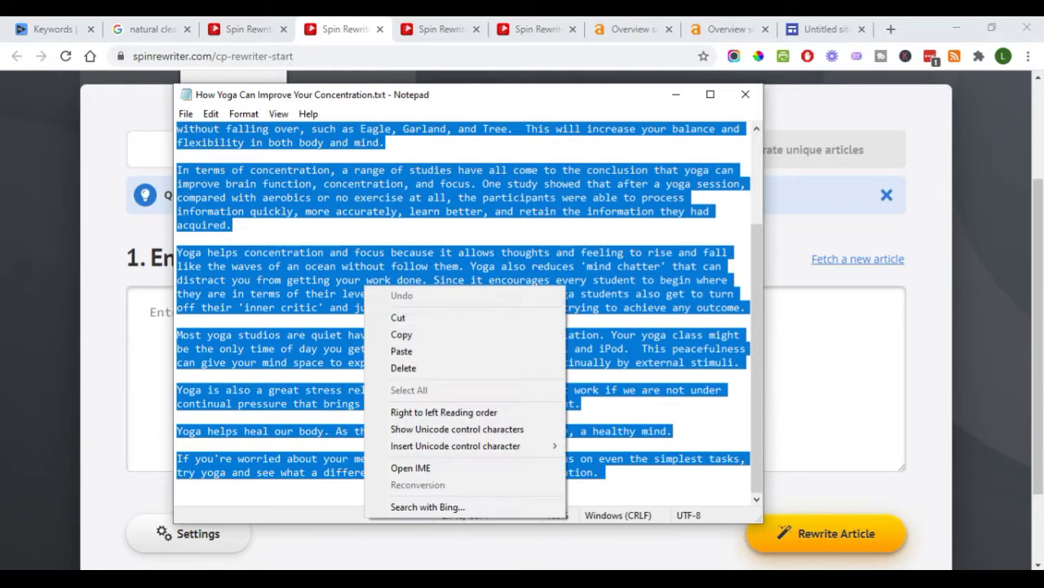
pyautogui.click(402, 335)
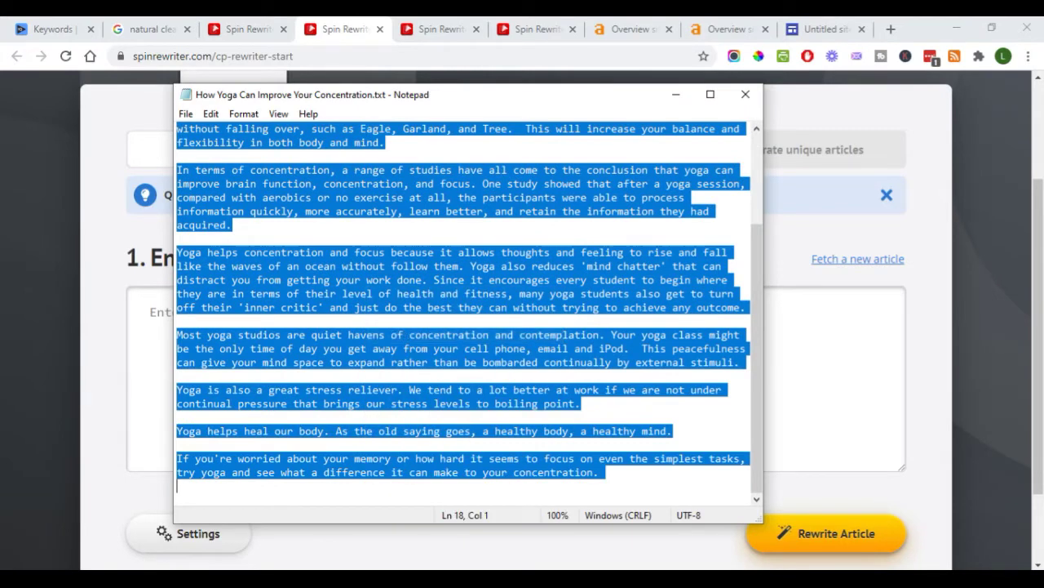
# Step: Paste the copied yoga article into Spin Rewriter's empty article field
pyautogui.click(150, 312)
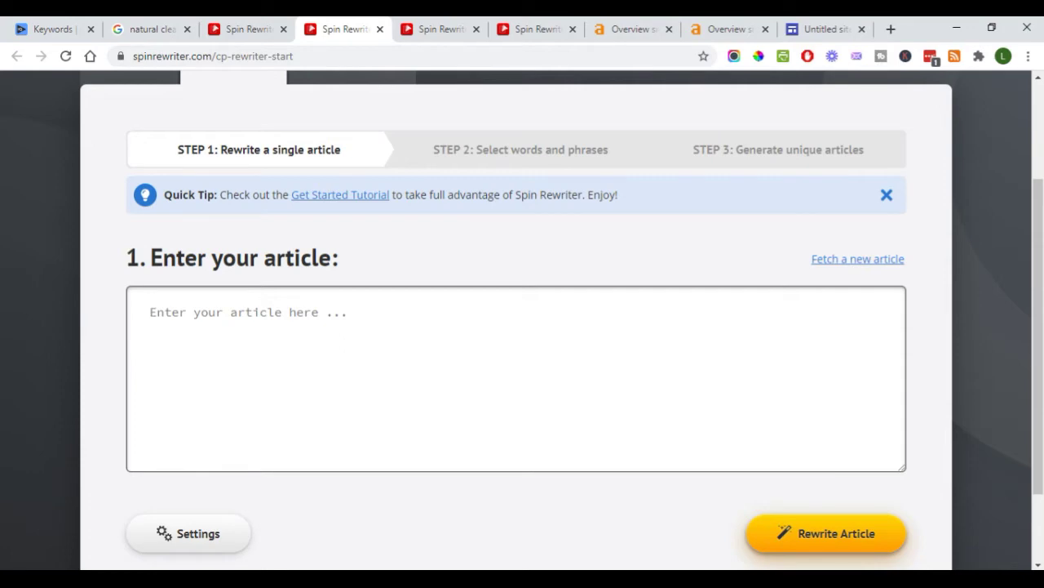
pyautogui.hotkey('ctrl', 'v')
pyautogui.scroll(-1, 522, 318)
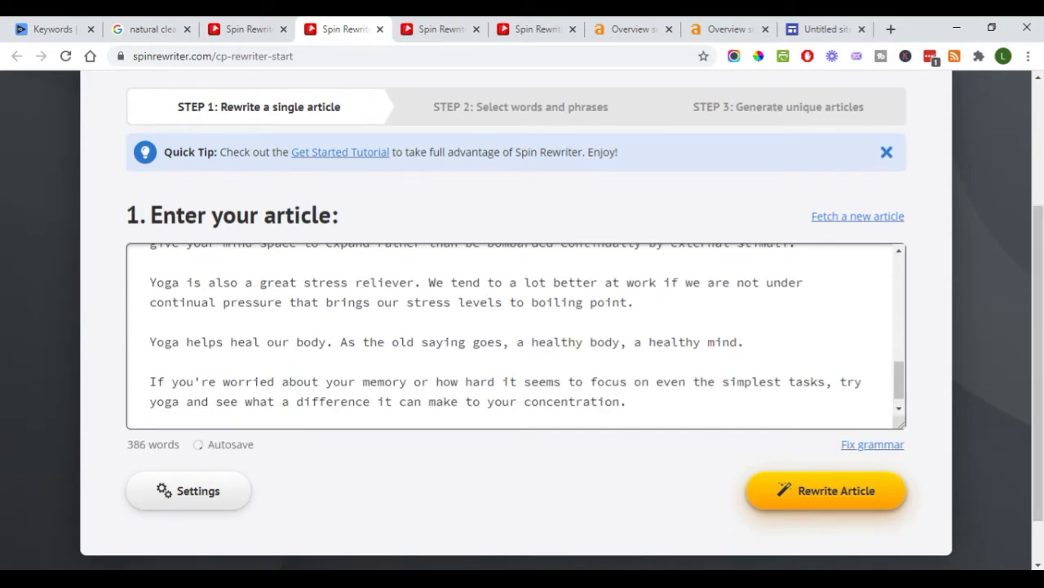
# Step: Review the rewriting settings for sentences and paragraphs, words and phrases with protected keywords, and the advanced options
pyautogui.click(188, 489)
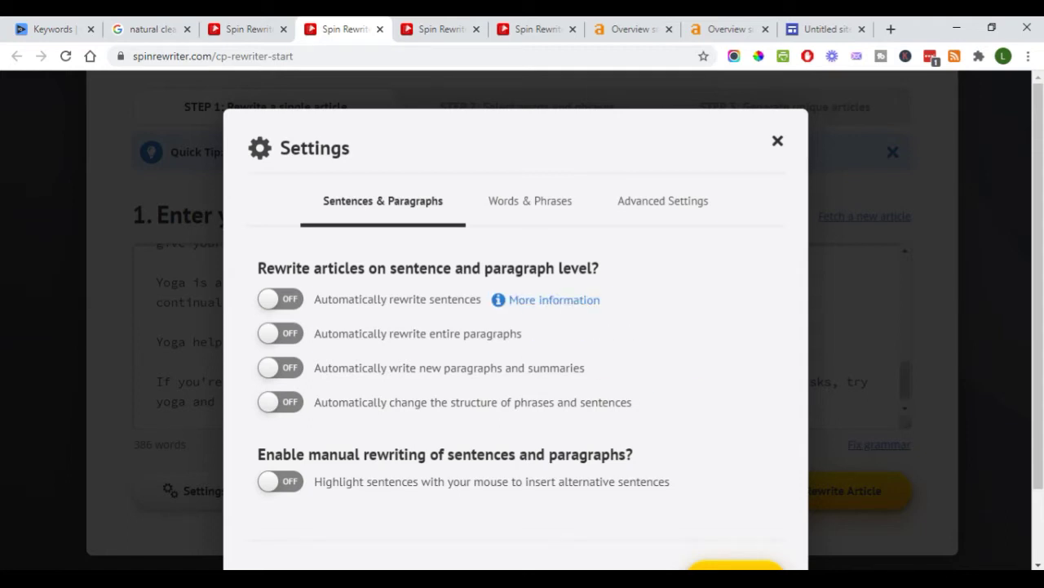
pyautogui.click(554, 299)
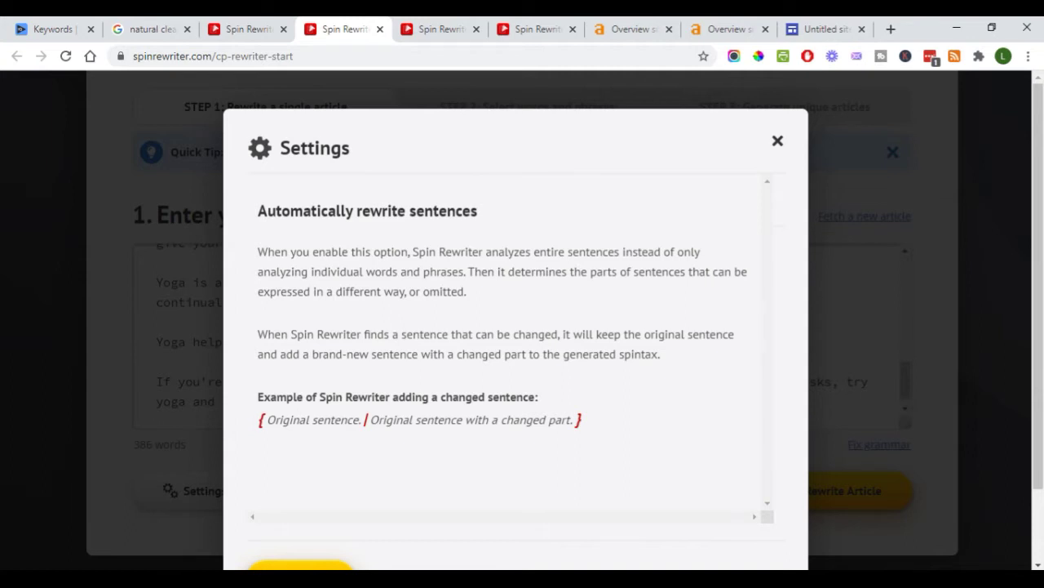
pyautogui.scroll(-1, 514, 326)
pyautogui.click(299, 501)
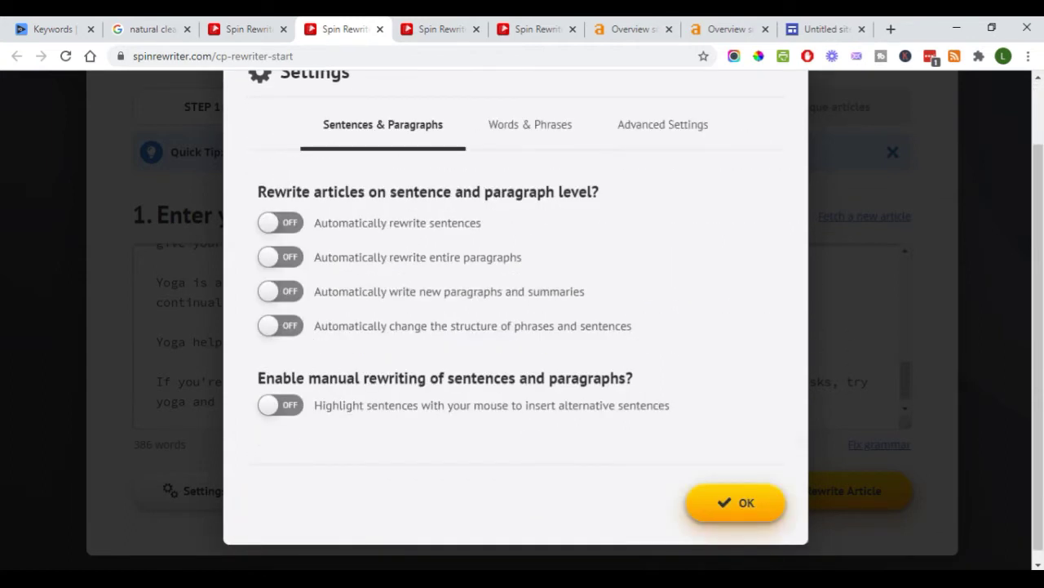
pyautogui.scroll(2, 514, 326)
pyautogui.click(530, 201)
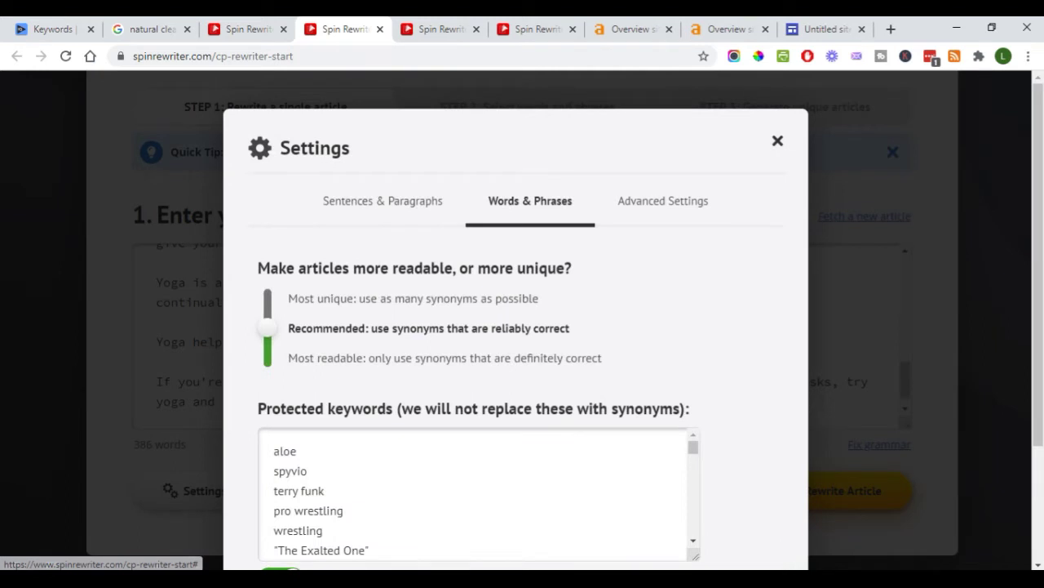
pyautogui.scroll(-1, 514, 327)
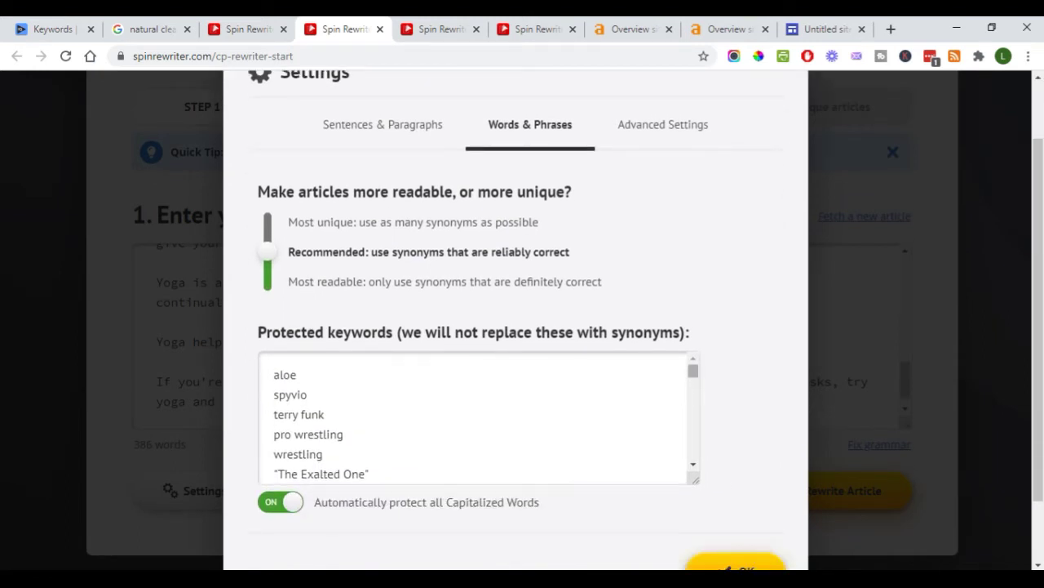
pyautogui.scroll(-10, 693, 375)
pyautogui.scroll(-3, 479, 417)
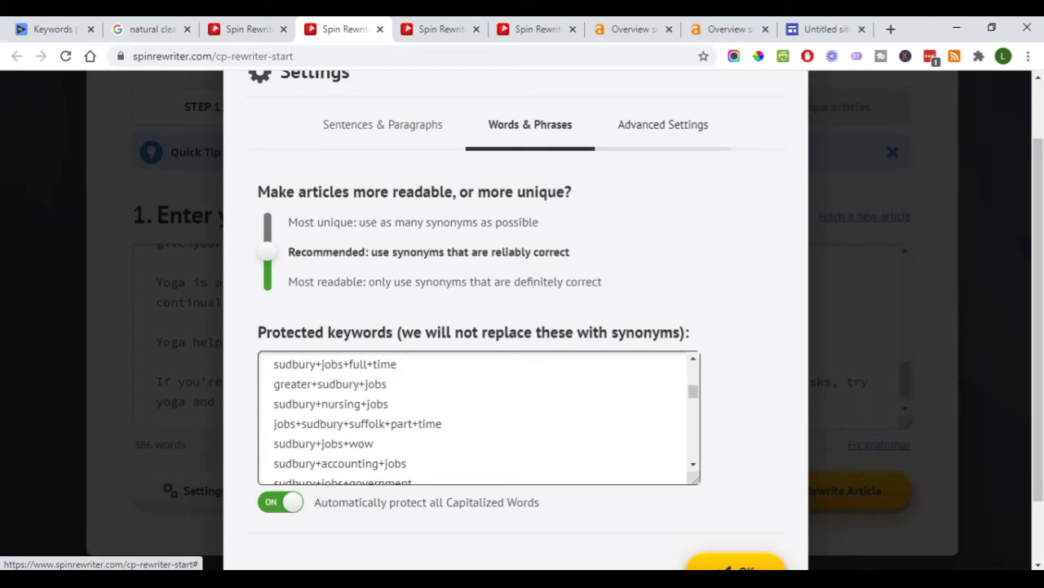
pyautogui.click(663, 124)
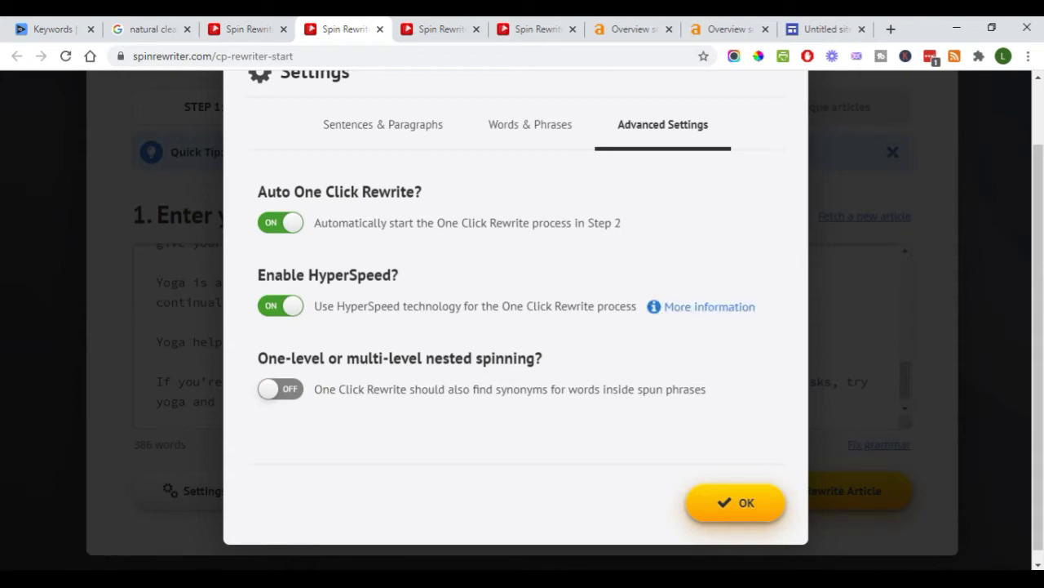
pyautogui.click(735, 502)
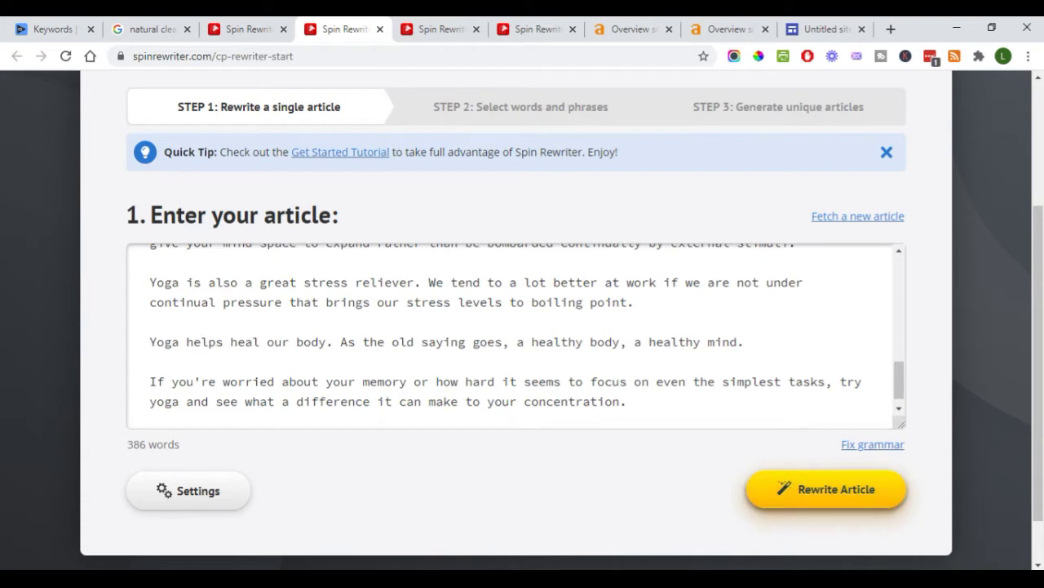
# Step: Rewrite the yoga article, look through the generated spintax, and finalize the article
pyautogui.click(826, 489)
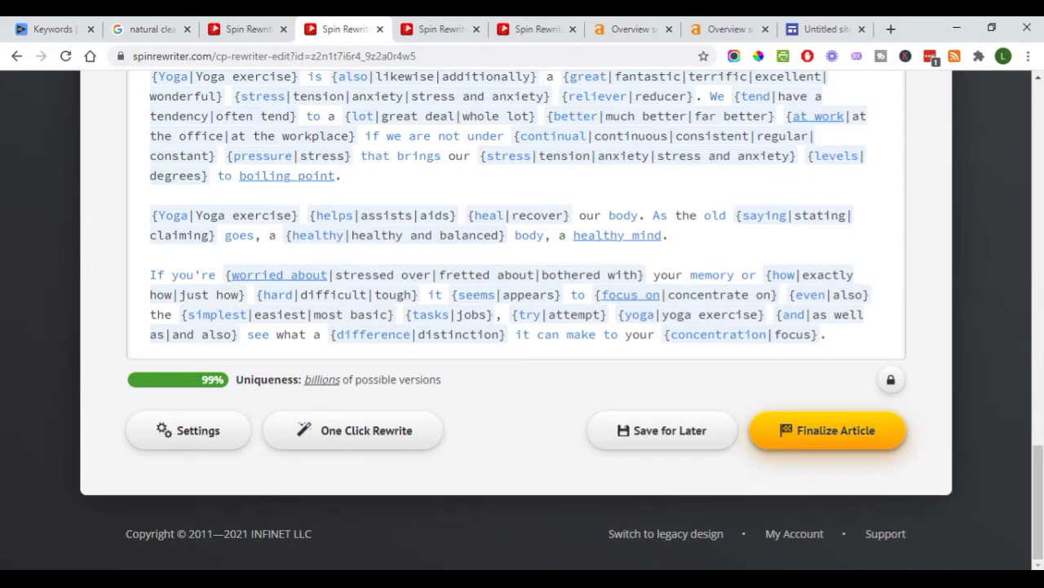
pyautogui.scroll(3, 522, 326)
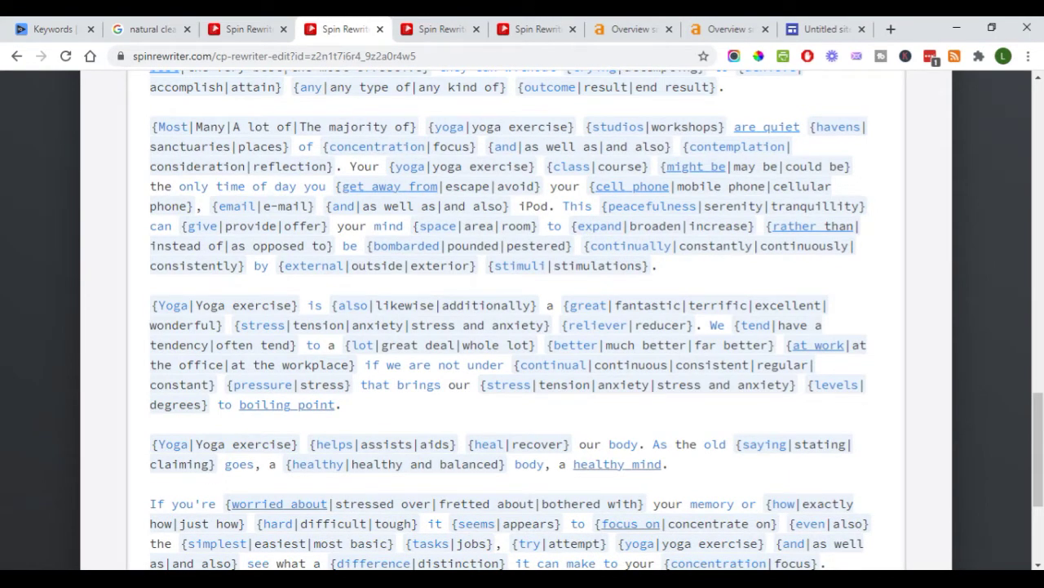
pyautogui.scroll(4, 522, 326)
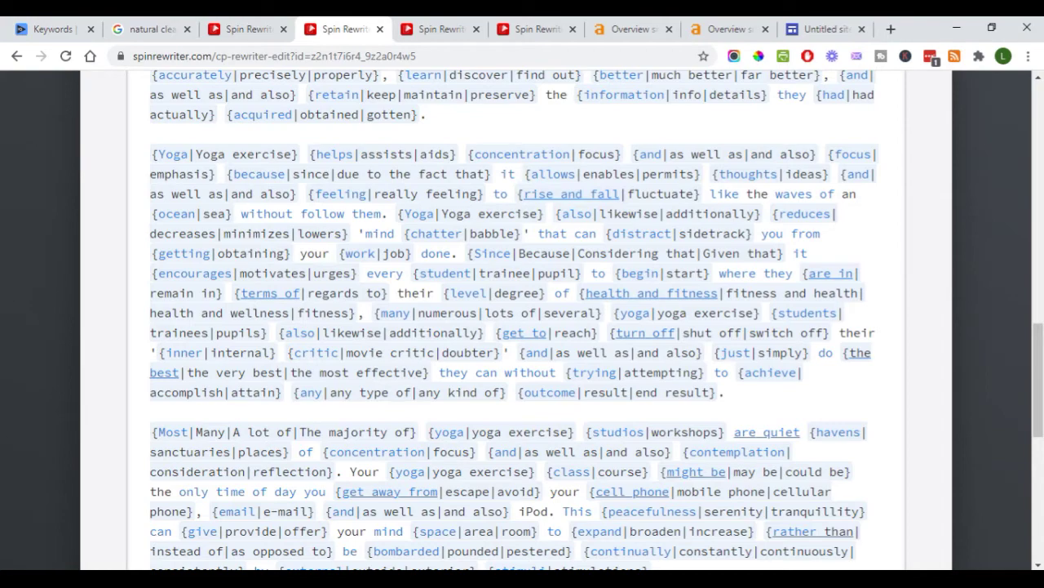
pyautogui.scroll(-7, 824, 424)
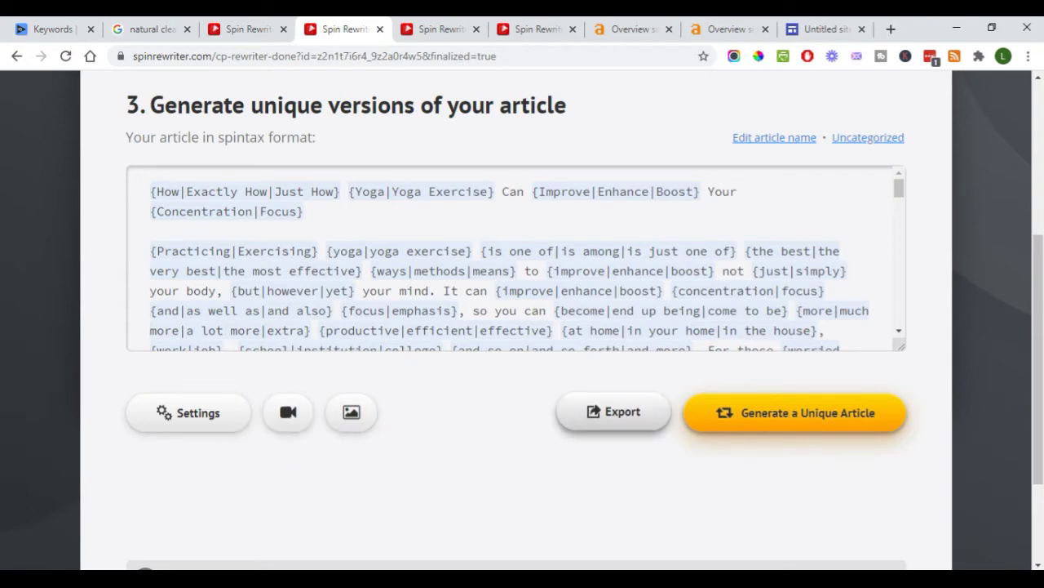
# Step: Fetch relevant images for the article with the search term "yoga"
pyautogui.click(351, 412)
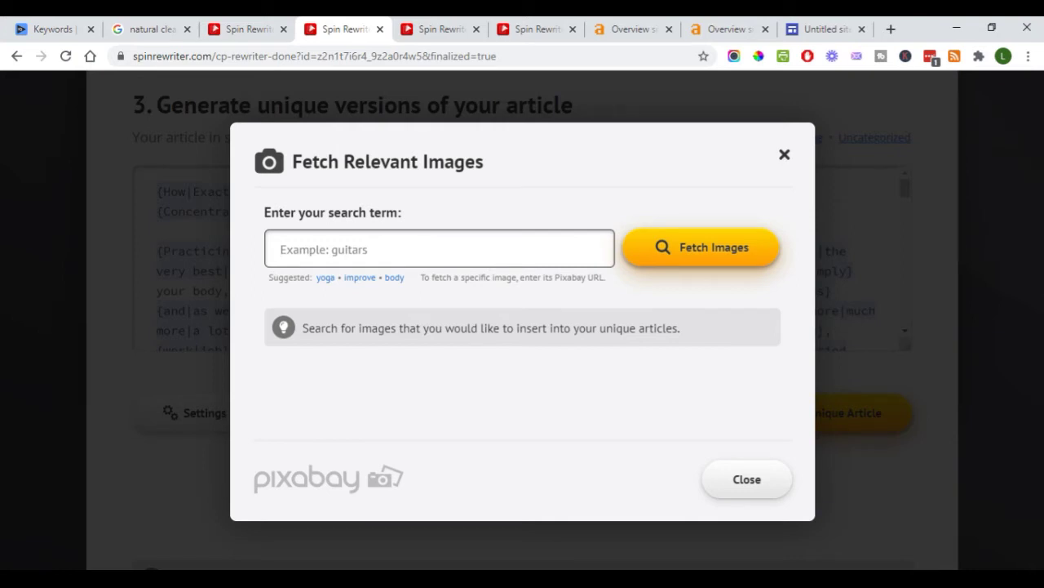
pyautogui.write('yoga')
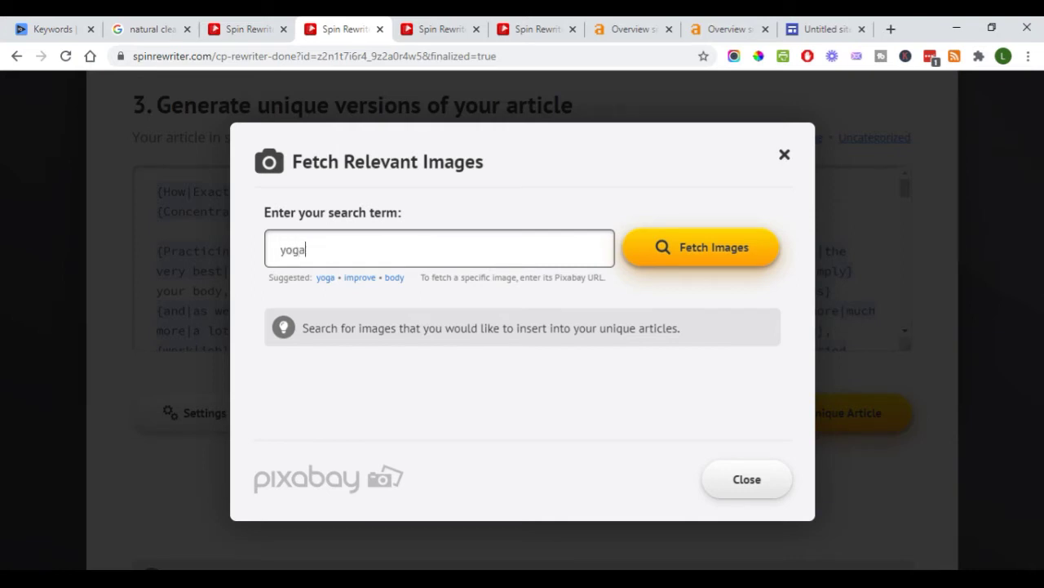
pyautogui.press('Return')
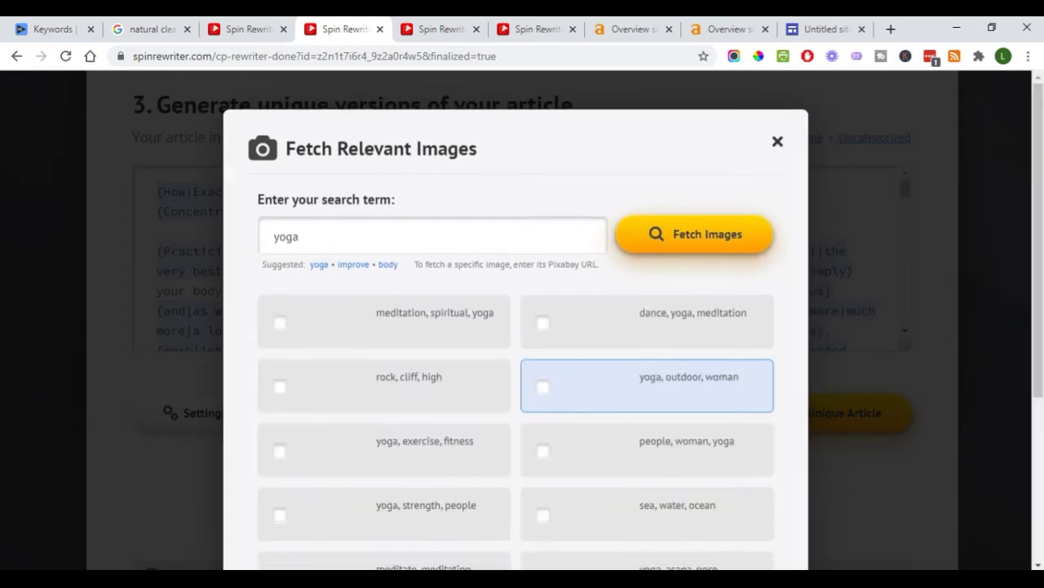
# Step: Use the "yoga, outdoor, woman" image, with 1 image inserted into each article
pyautogui.scroll(-2, 641, 384)
pyautogui.scroll(-1, 647, 233)
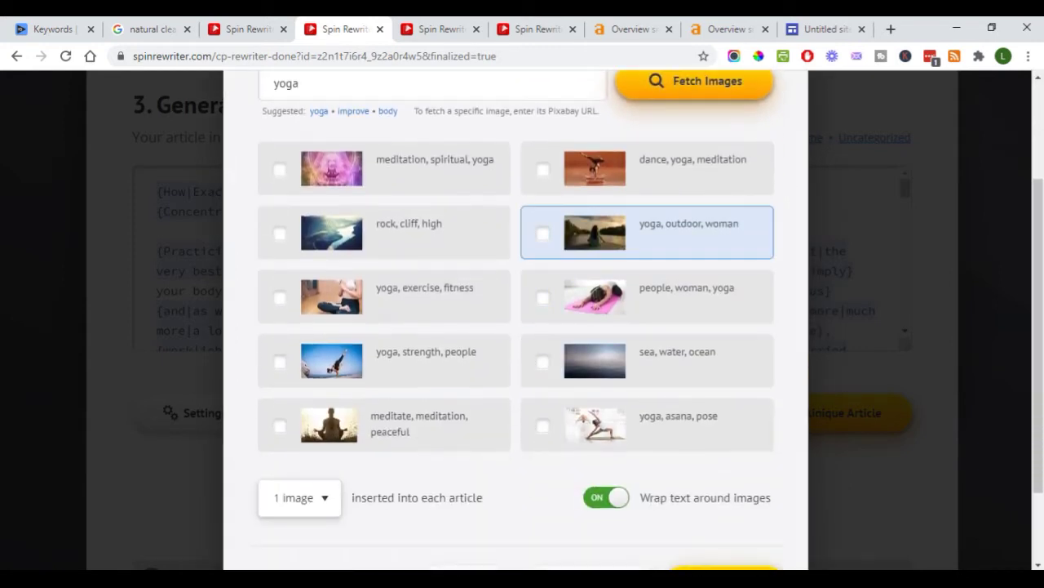
pyautogui.click(647, 232)
pyautogui.scroll(-2, 647, 232)
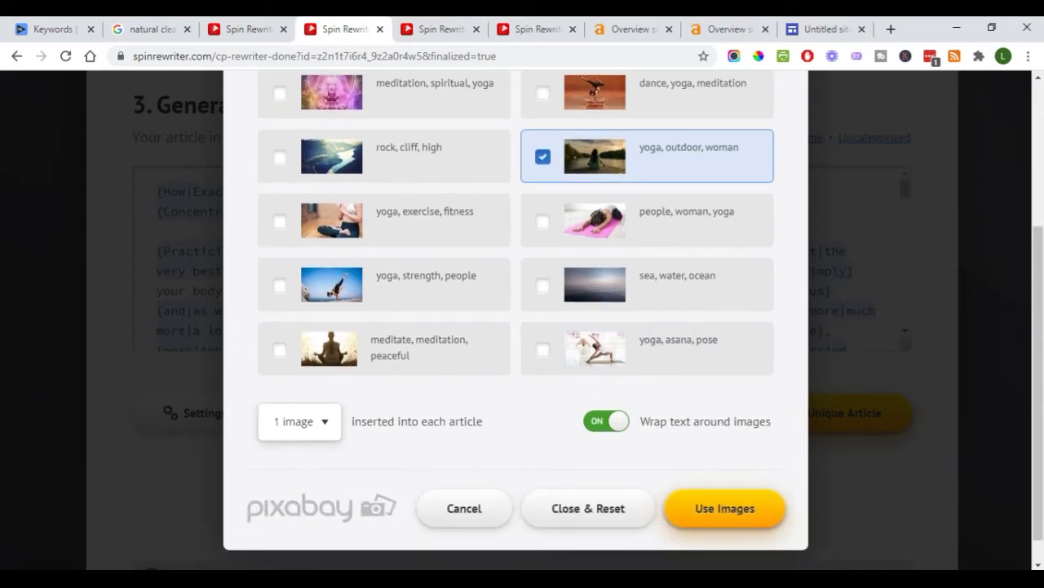
pyautogui.click(299, 421)
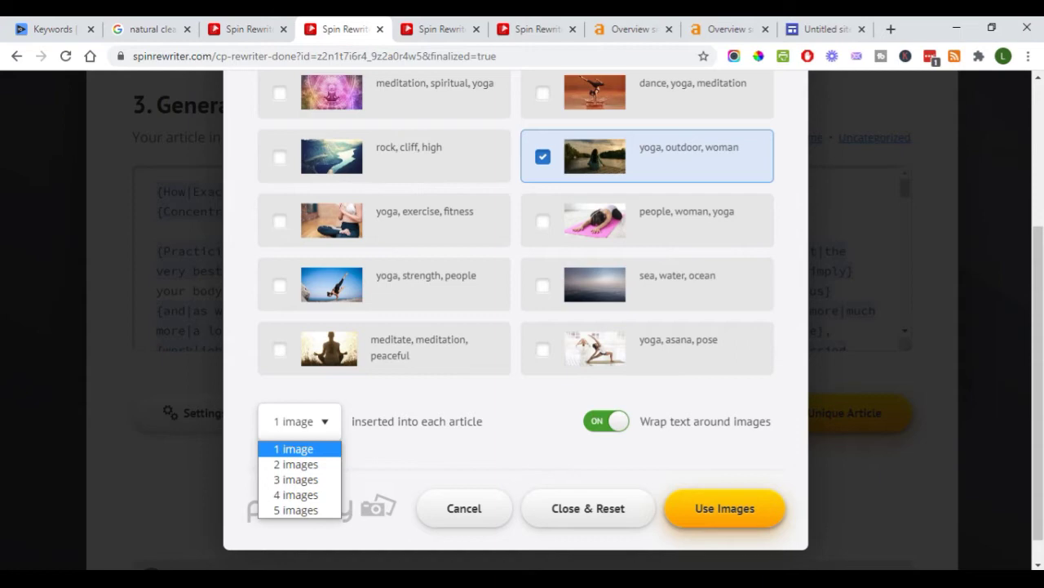
pyautogui.press('Escape')
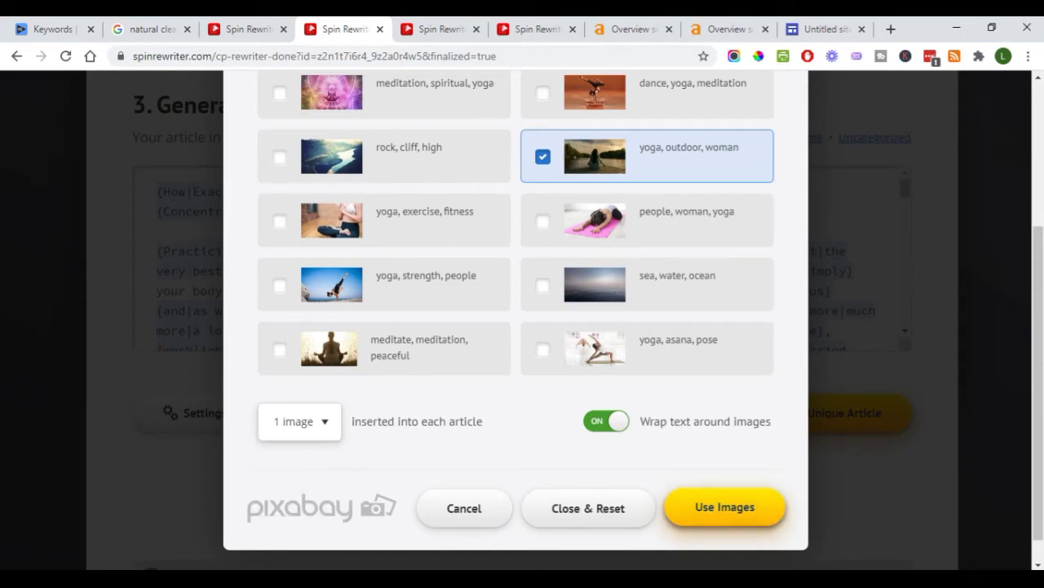
pyautogui.click(725, 507)
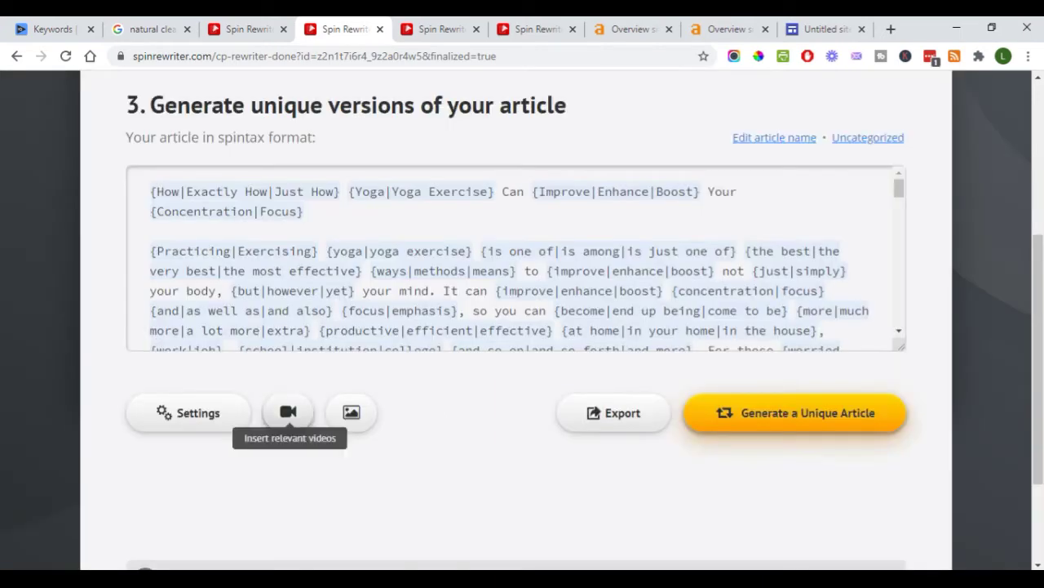
# Step: Fetch relevant videos for "yoga" and use "YOGA PARA PRINCIPIANTES | DIA 1", with 1 video inserted into each article
pyautogui.click(288, 412)
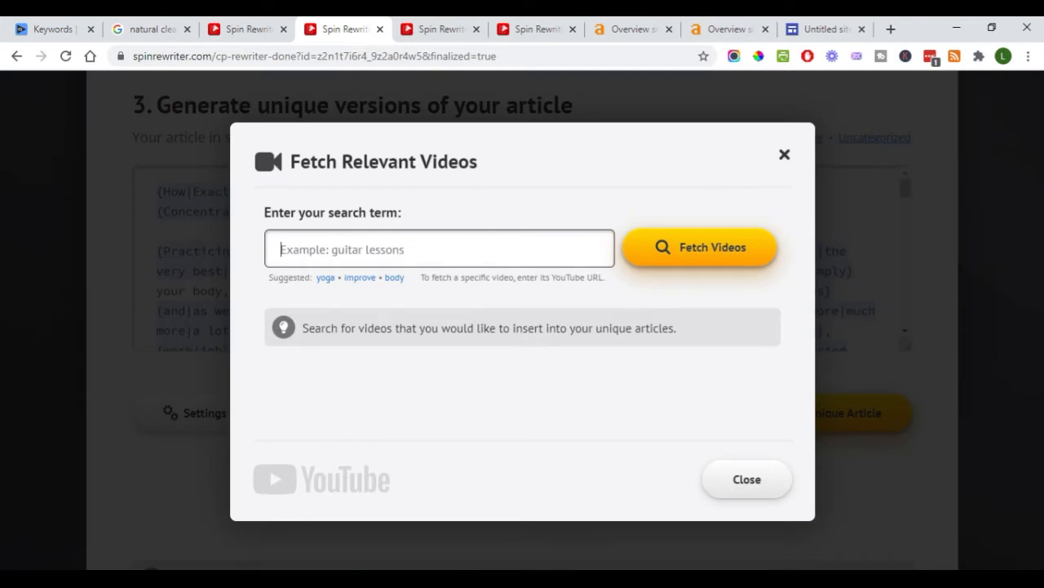
pyautogui.write('yoga')
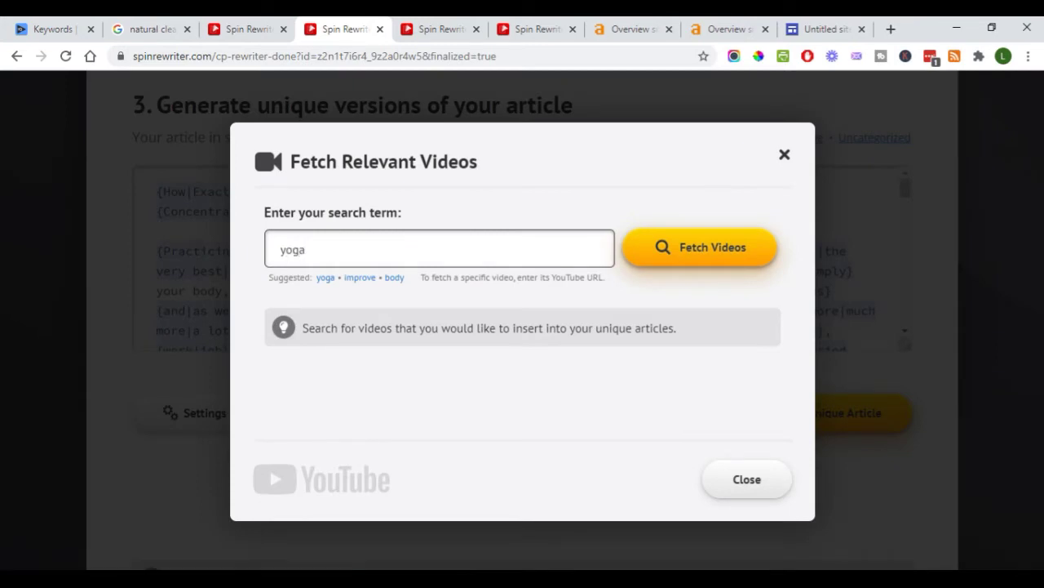
pyautogui.press('Return')
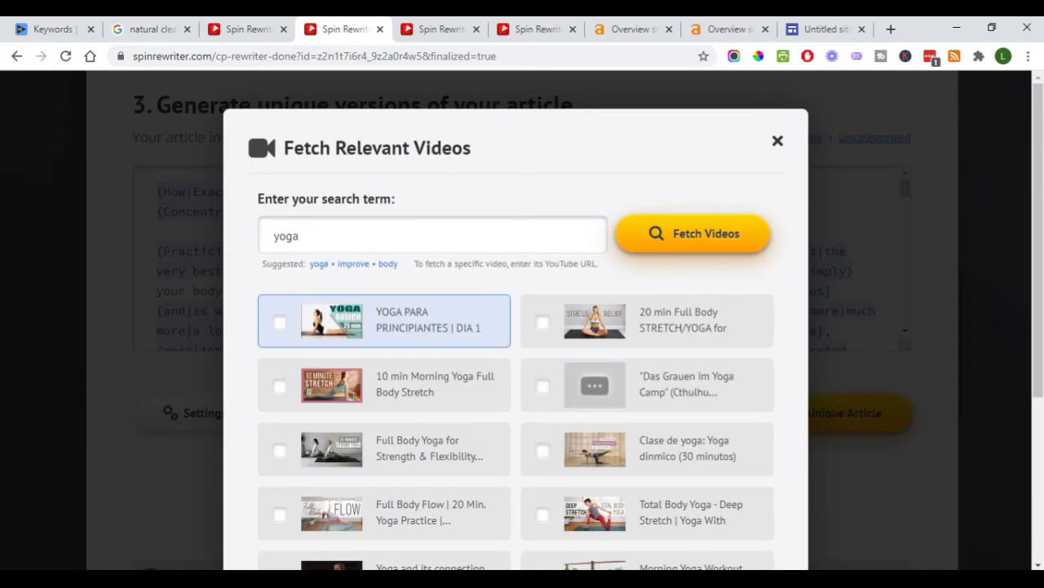
pyautogui.click(280, 322)
pyautogui.scroll(-3, 383, 383)
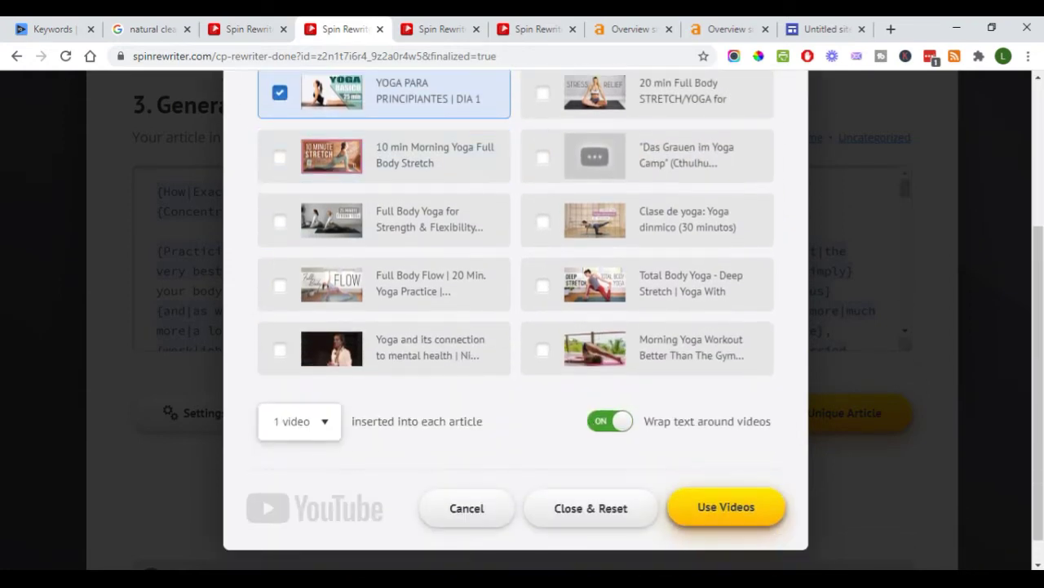
pyautogui.click(725, 506)
# Step: Generate a unique article and look through its text with the inserted image and video
pyautogui.click(795, 412)
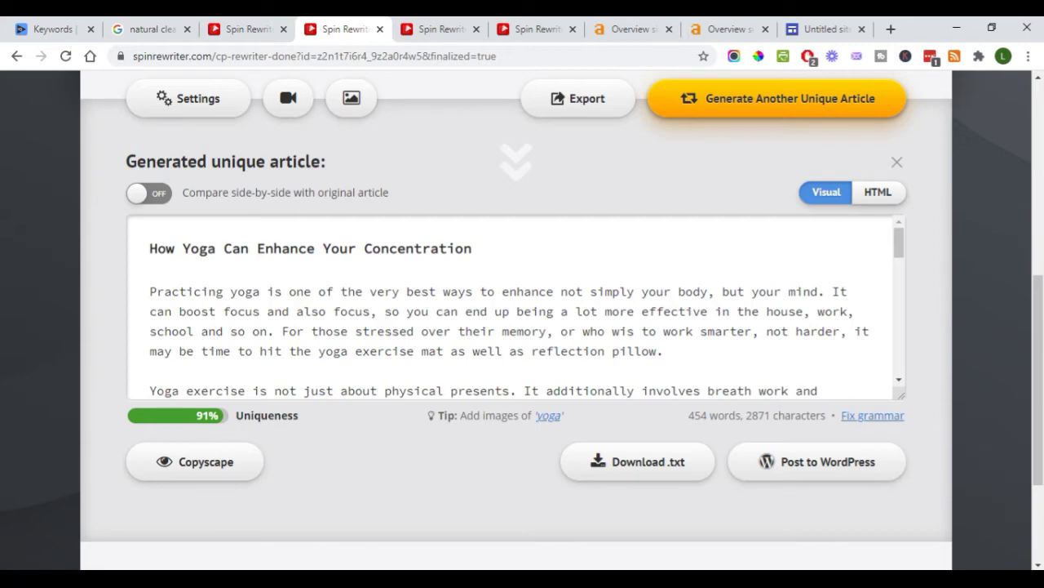
pyautogui.scroll(-3, 516, 307)
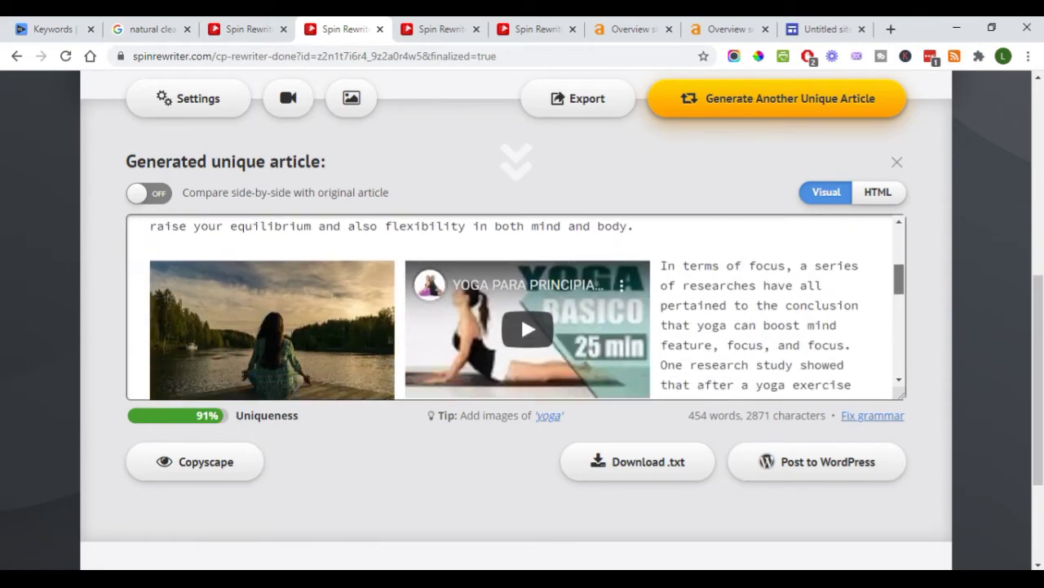
pyautogui.scroll(-1, 516, 307)
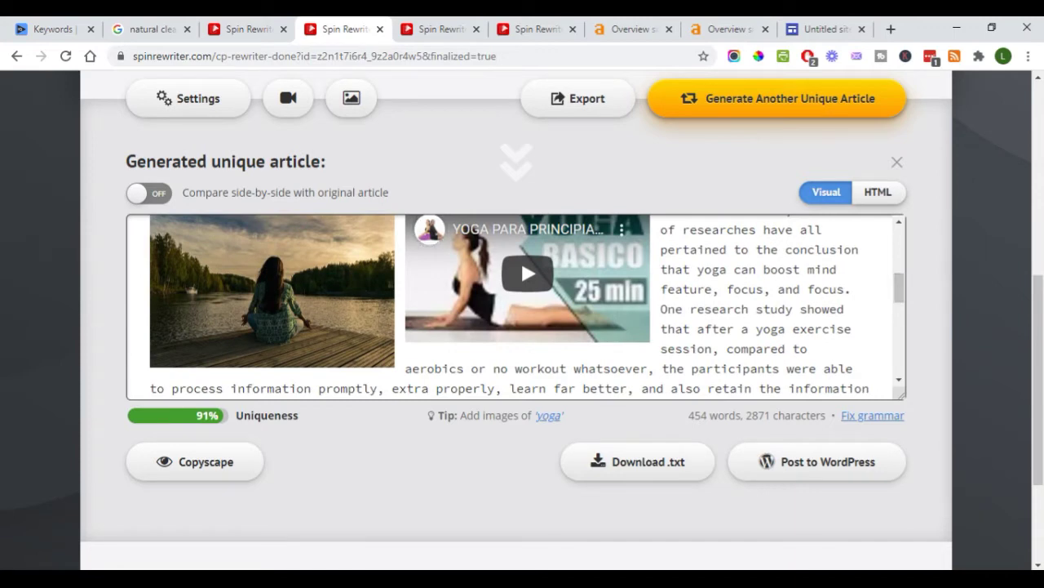
pyautogui.scroll(-2, 515, 307)
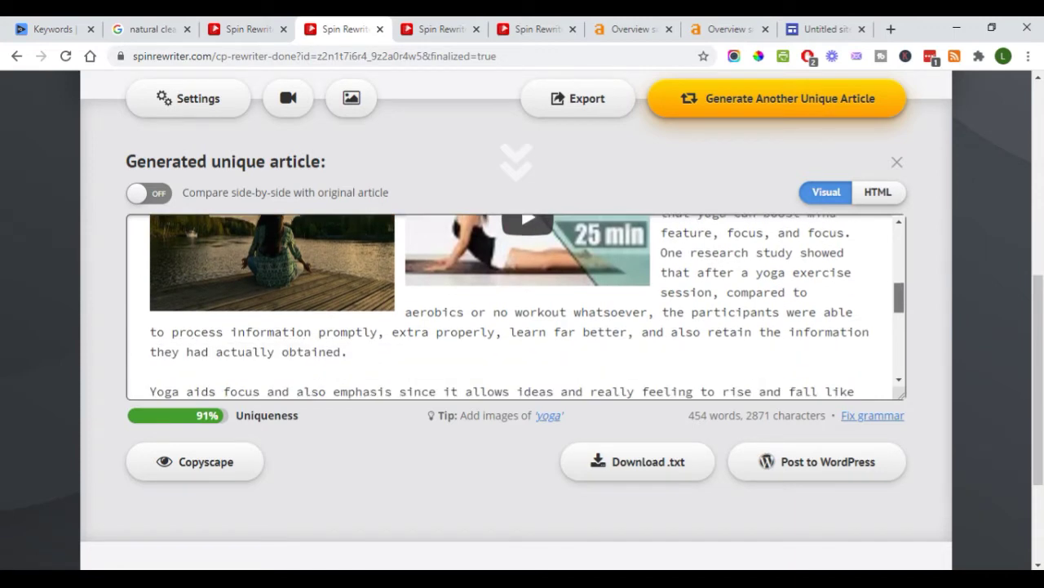
pyautogui.scroll(-3, 516, 306)
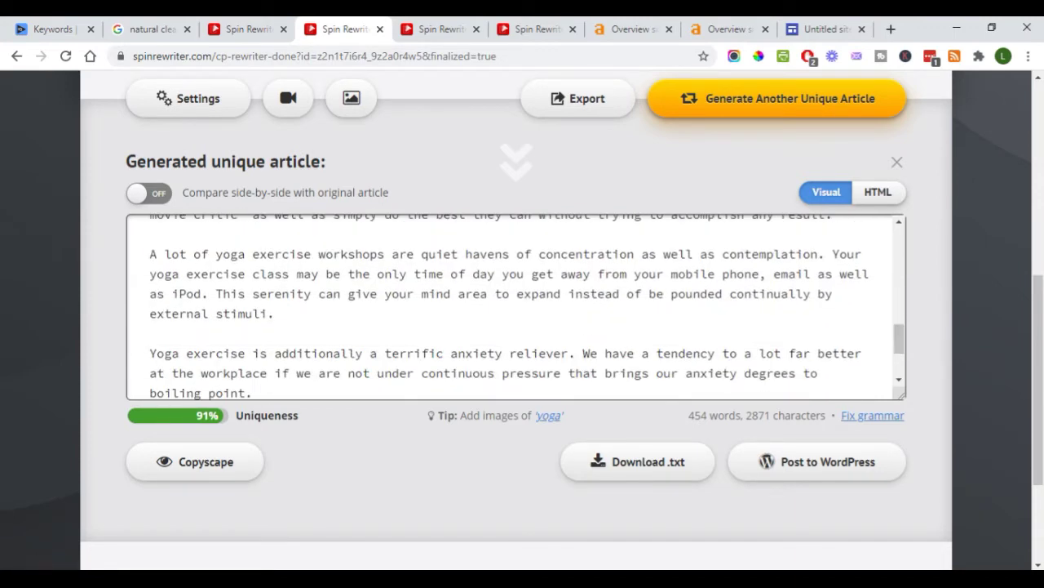
# Step: Review the Perfect Tense integration for fixing spelling and grammar, including its API key field, and close it
pyautogui.click(872, 415)
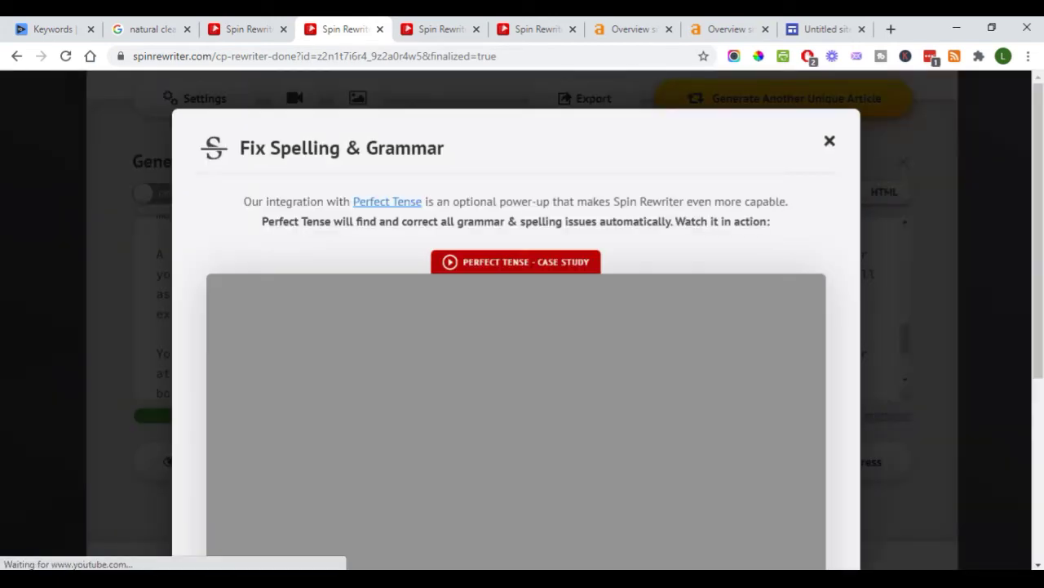
pyautogui.scroll(-2, 516, 326)
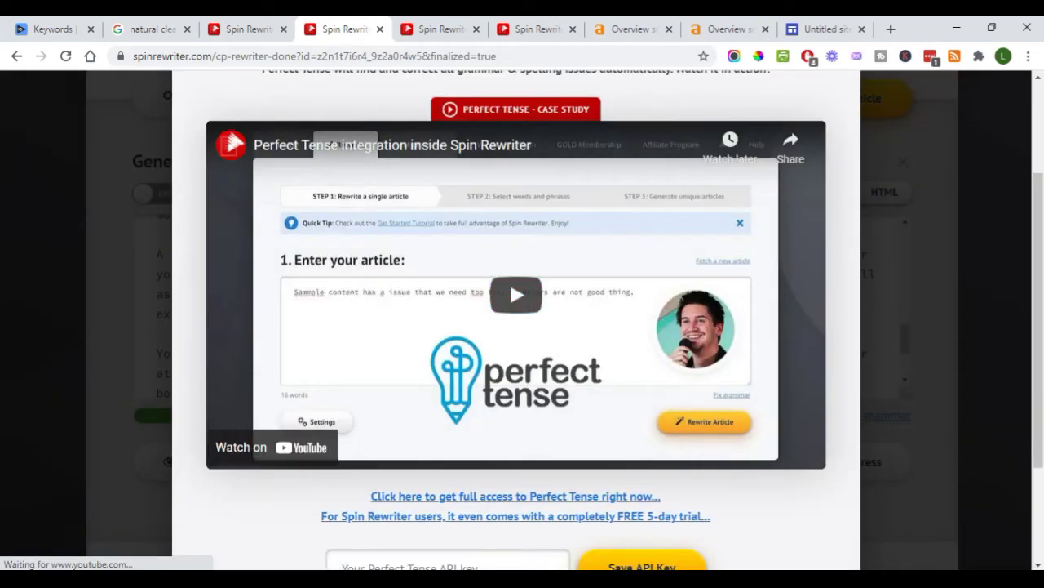
pyautogui.scroll(2, 509, 433)
pyautogui.scroll(-3, 509, 432)
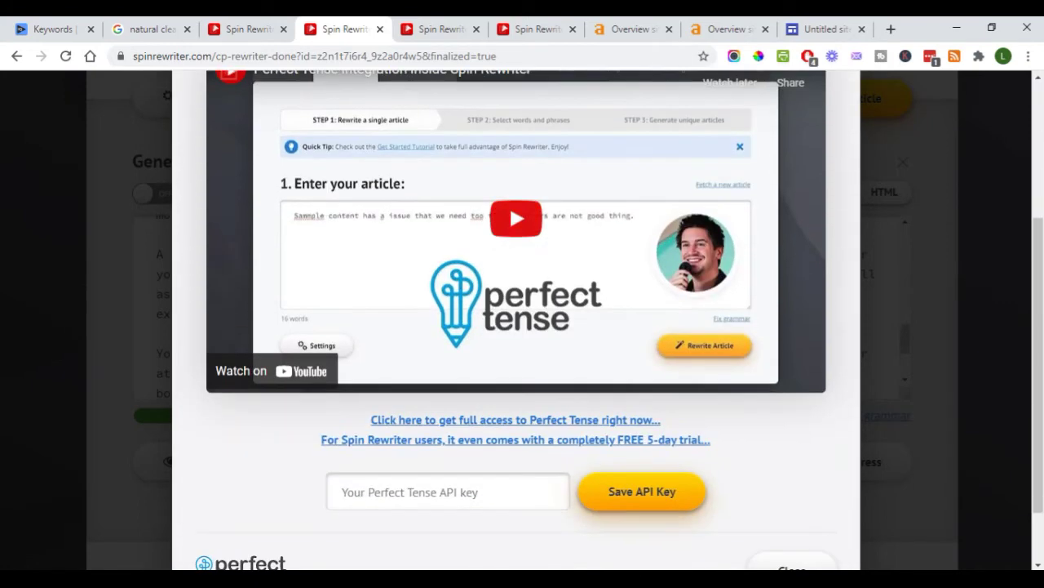
pyautogui.scroll(3, 509, 433)
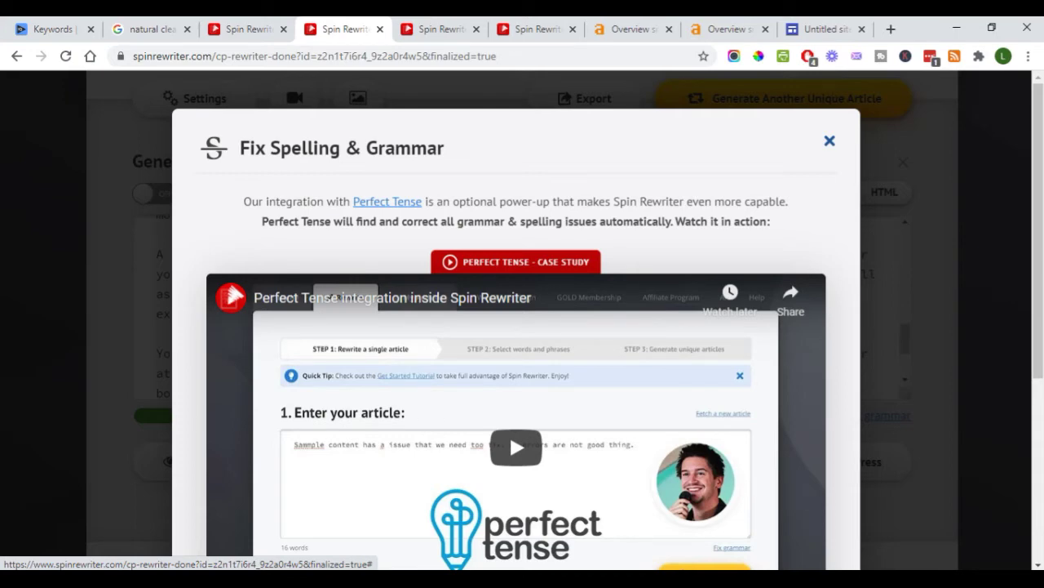
pyautogui.press('Escape')
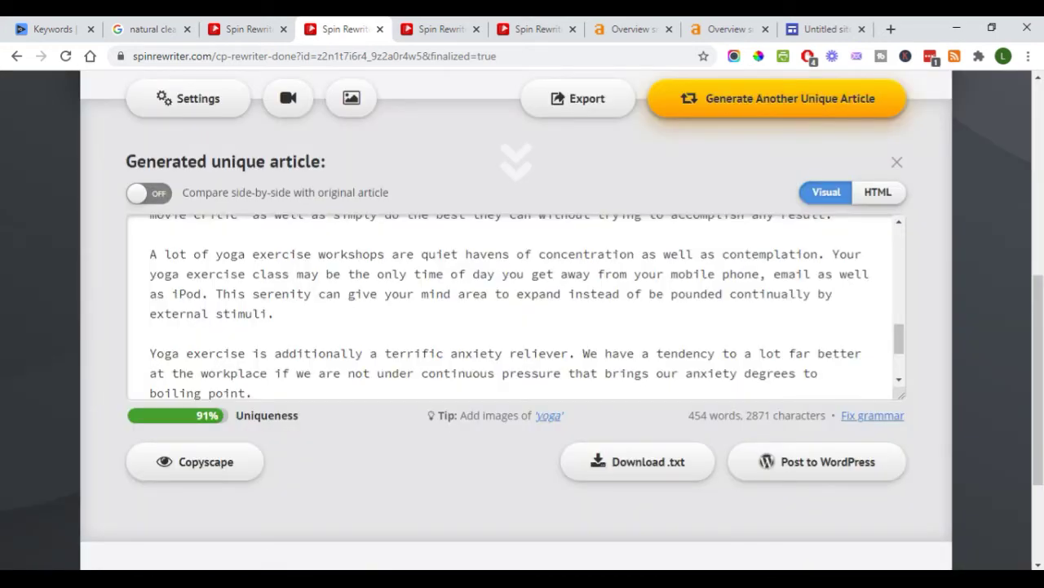
# Step: Read through the generated unique article and check its HTML version before returning to the visual version
pyautogui.scroll(-2, 637, 383)
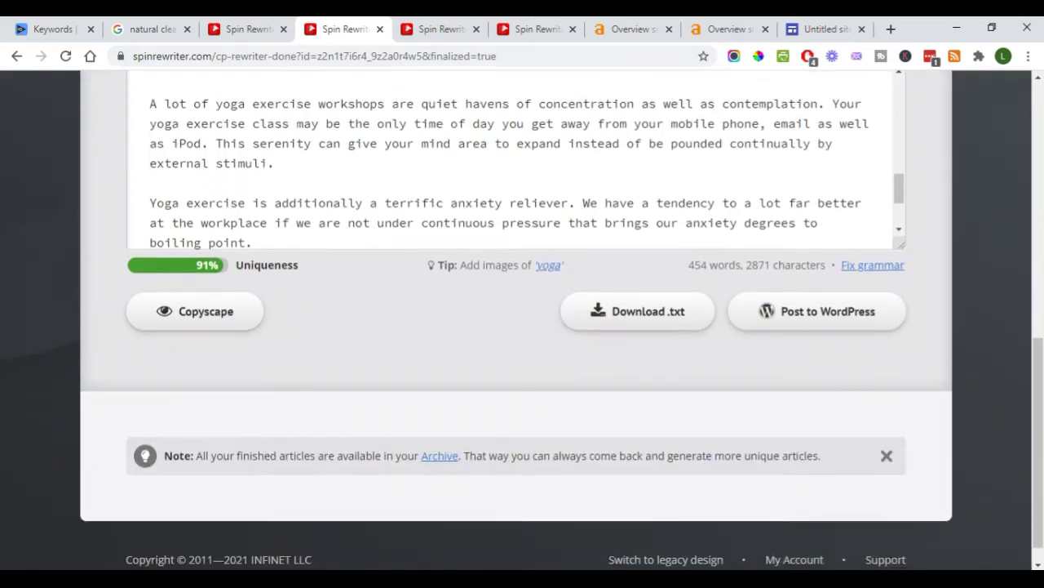
pyautogui.scroll(1, 638, 383)
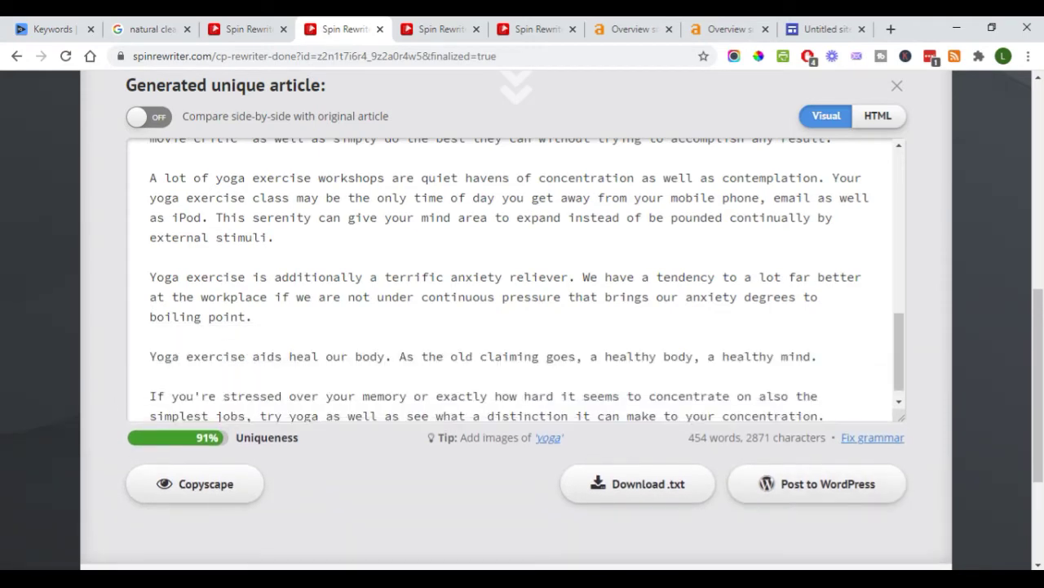
pyautogui.scroll(10, 515, 277)
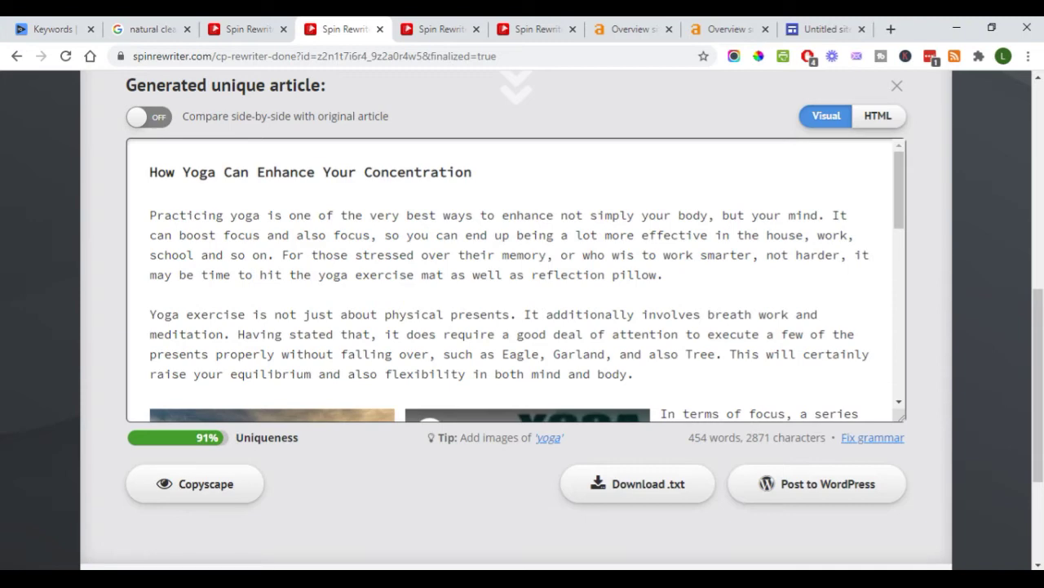
pyautogui.scroll(-8, 516, 280)
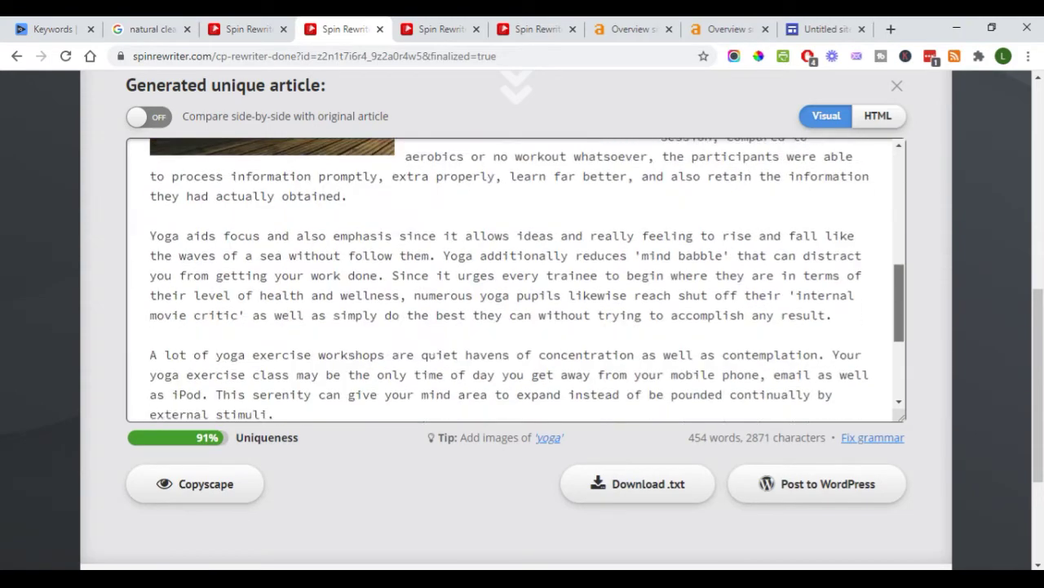
pyautogui.scroll(8, 516, 280)
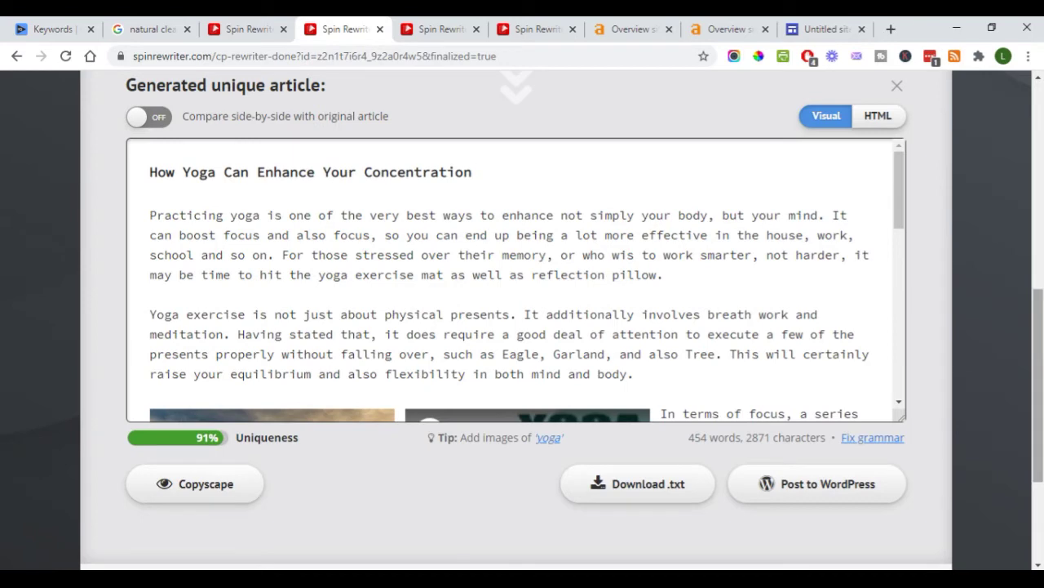
pyautogui.scroll(1, 515, 280)
pyautogui.click(878, 165)
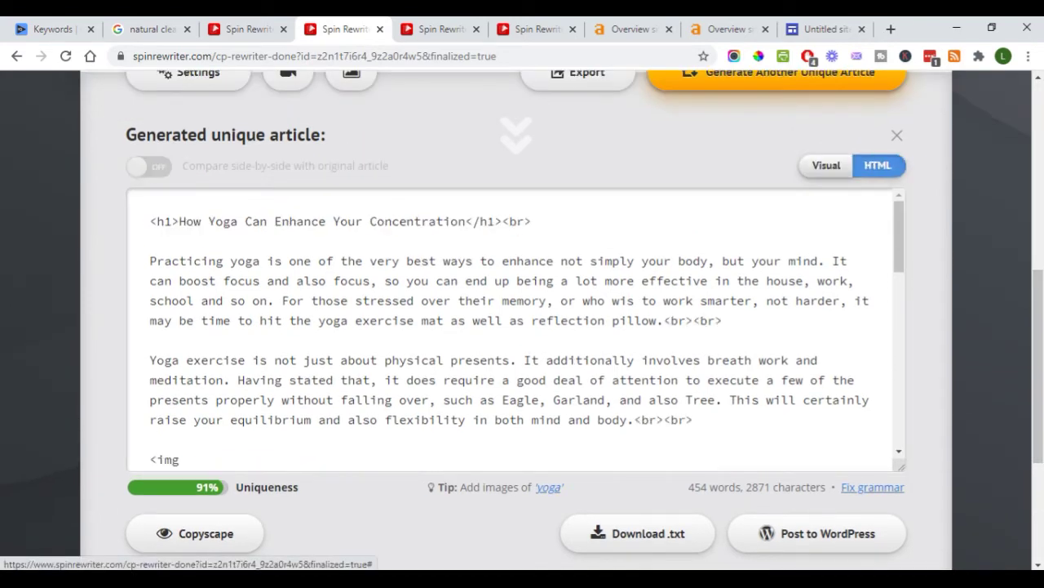
pyautogui.click(826, 165)
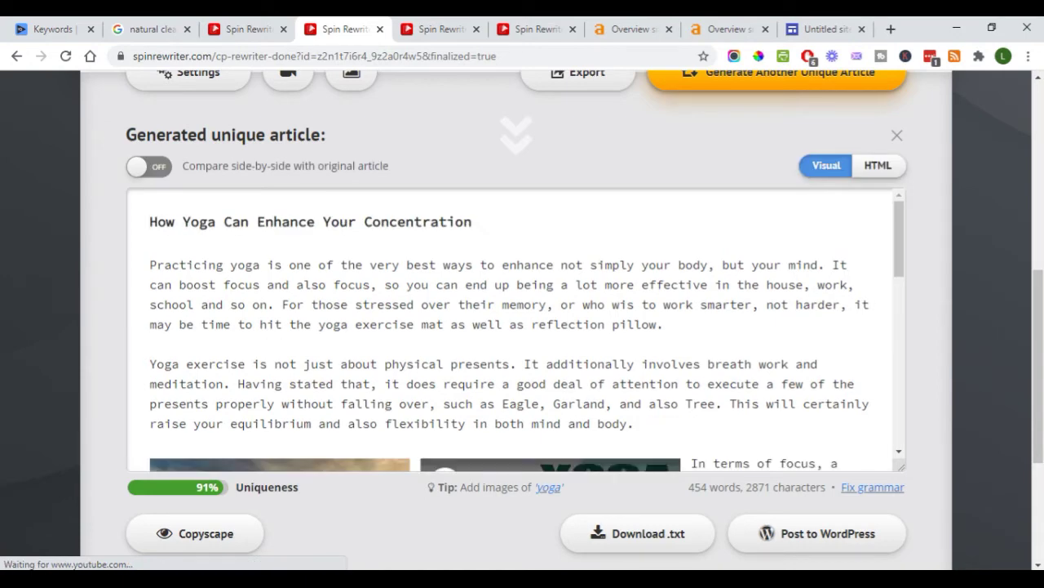
# Step: Compare the generated article side by side with the original article through to the end
pyautogui.click(149, 165)
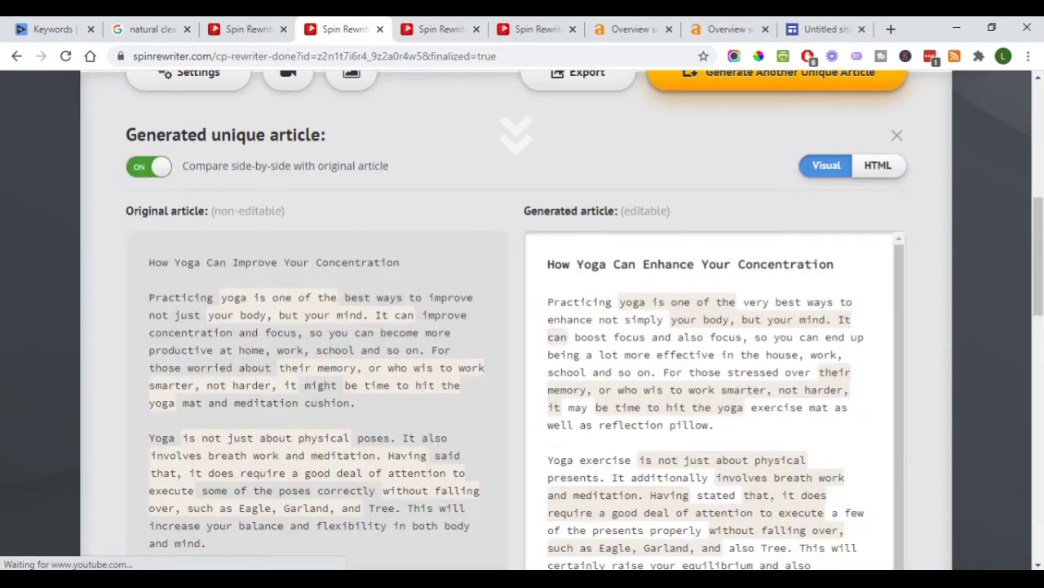
pyautogui.scroll(-2, 522, 326)
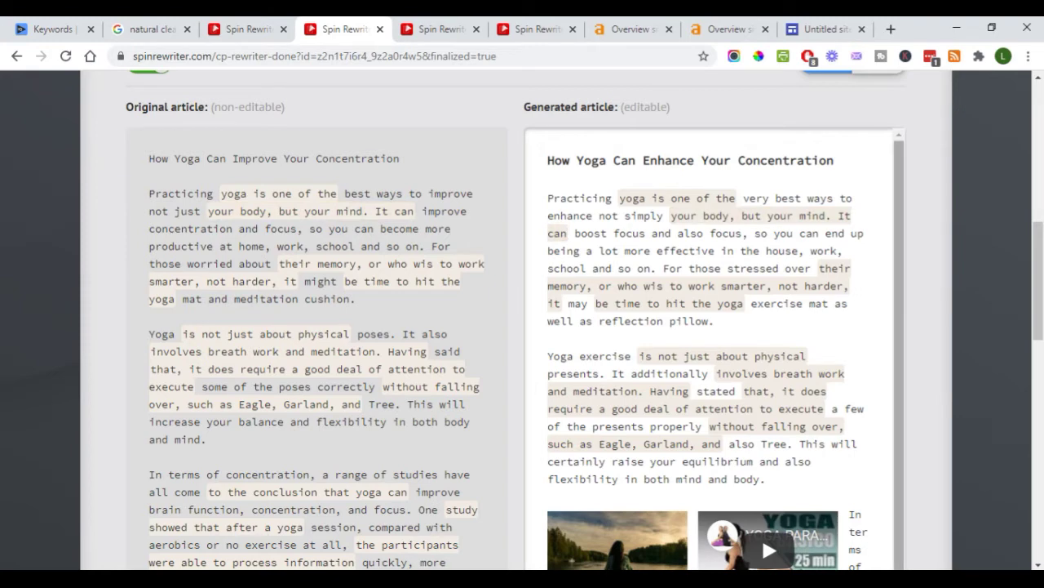
pyautogui.scroll(-2, 761, 427)
pyautogui.scroll(1, 762, 493)
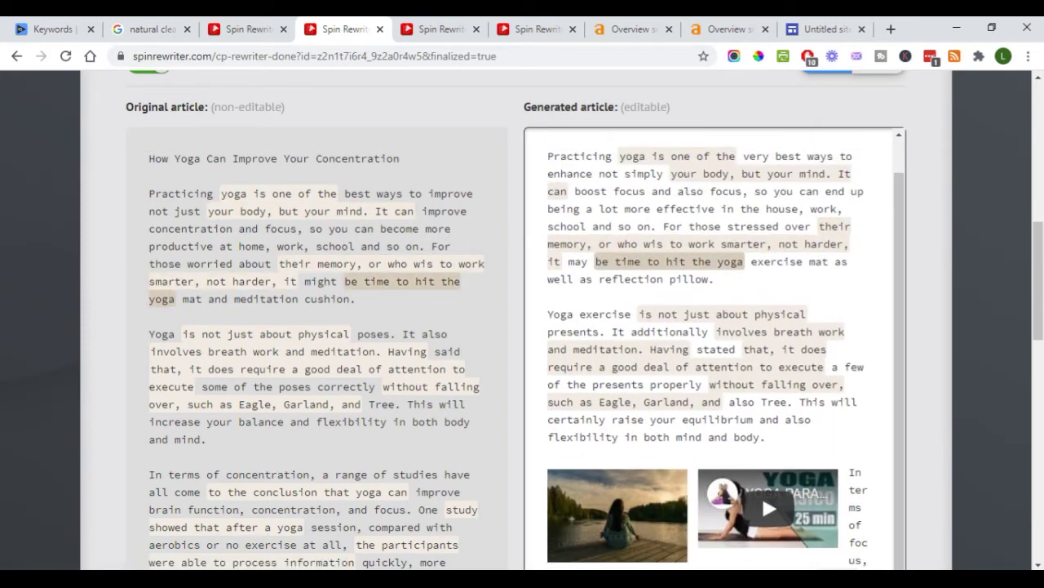
pyautogui.scroll(2, 761, 494)
pyautogui.scroll(-8, 762, 494)
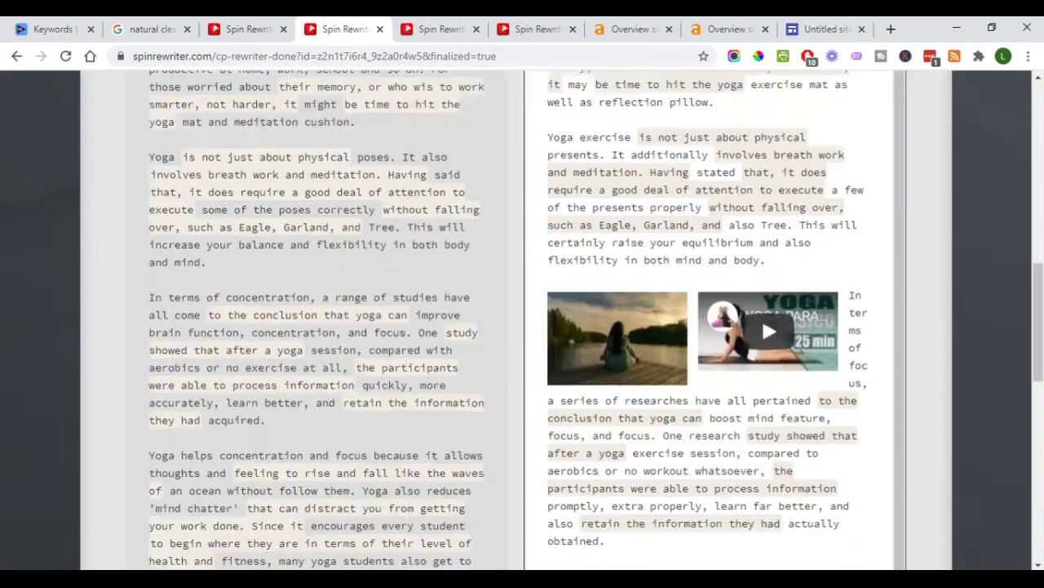
pyautogui.scroll(-5, 522, 326)
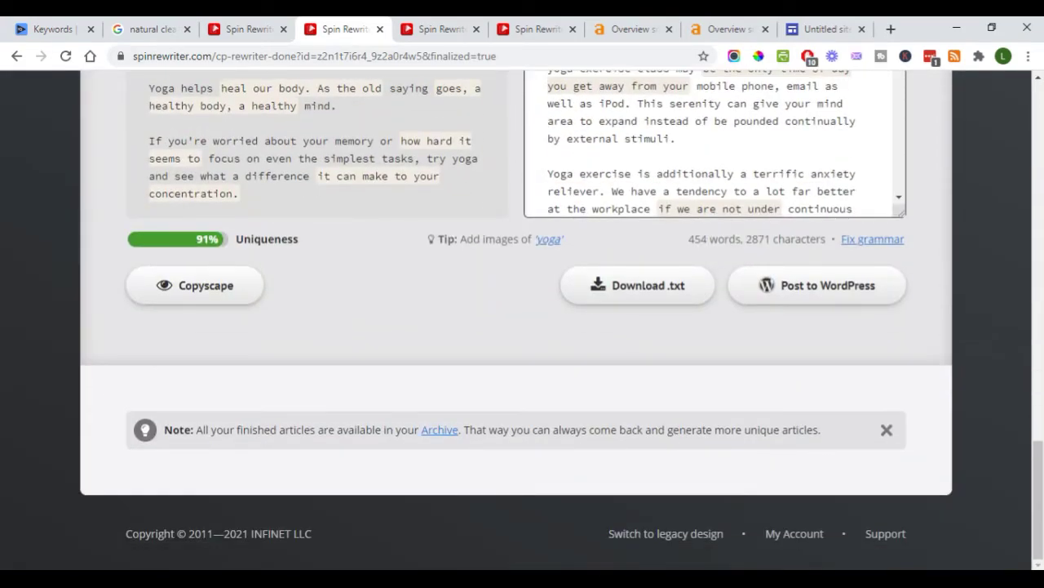
pyautogui.scroll(2, 439, 430)
pyautogui.scroll(-2, 439, 429)
pyautogui.scroll(10, 439, 430)
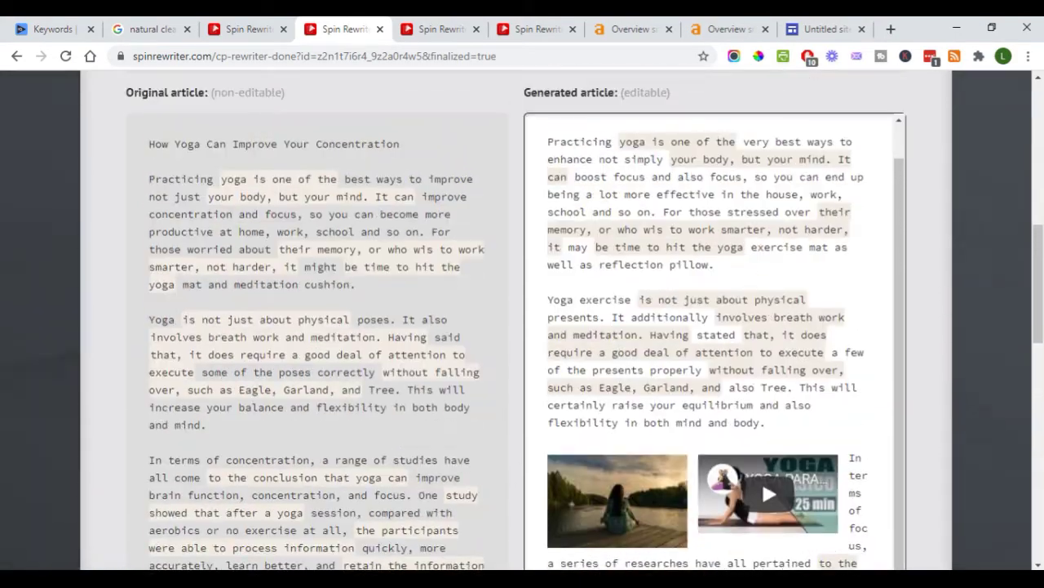
# Step: Switch to the WordPress License page and read about the plugin feature that automatically spins and republishes old posts
pyautogui.hotkey('ctrl', 'Tab')
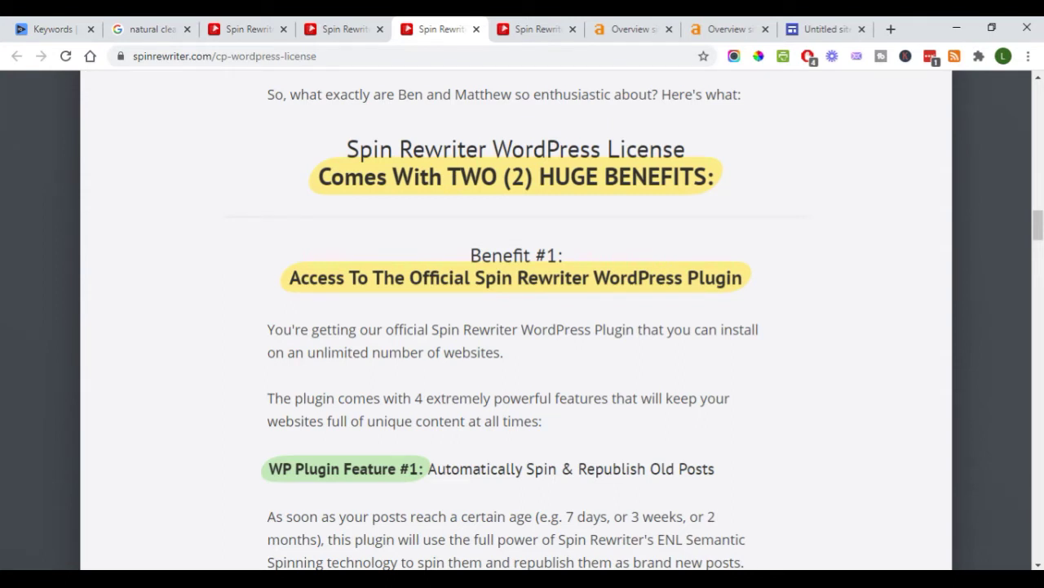
pyautogui.scroll(-1, 523, 319)
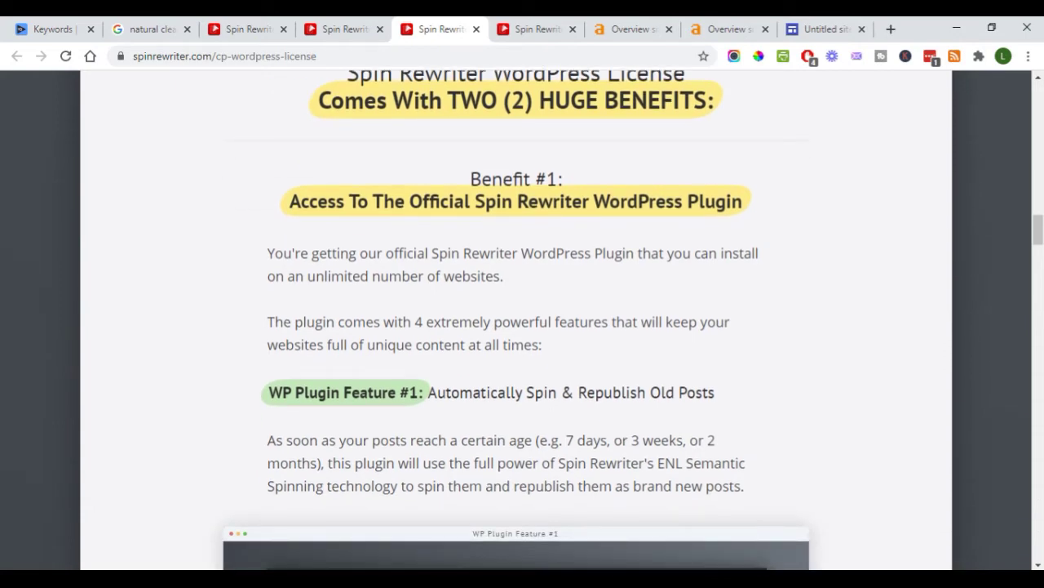
pyautogui.scroll(-3, 523, 319)
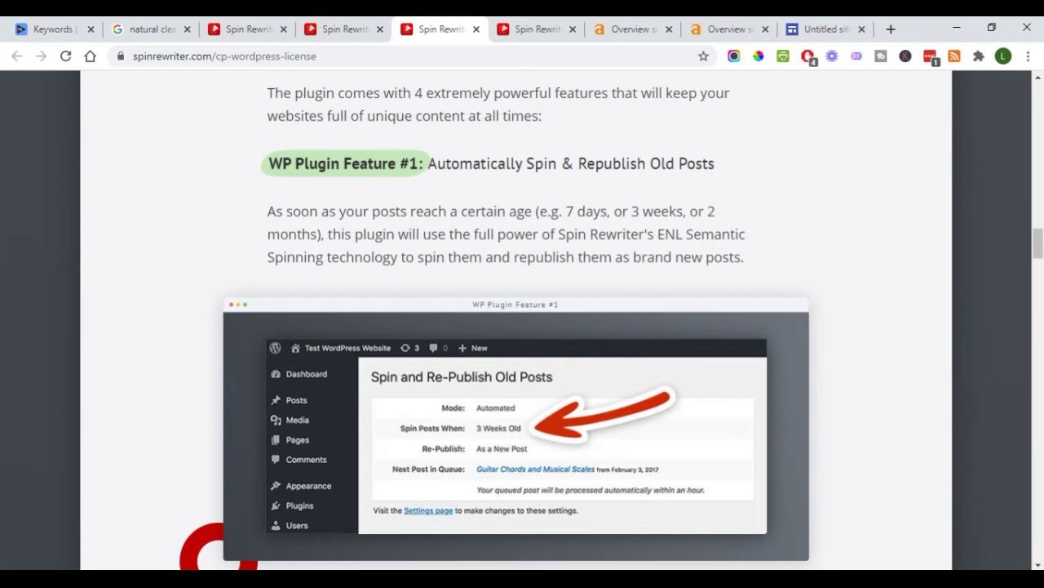
pyautogui.scroll(-3, 522, 319)
pyautogui.scroll(2, 522, 319)
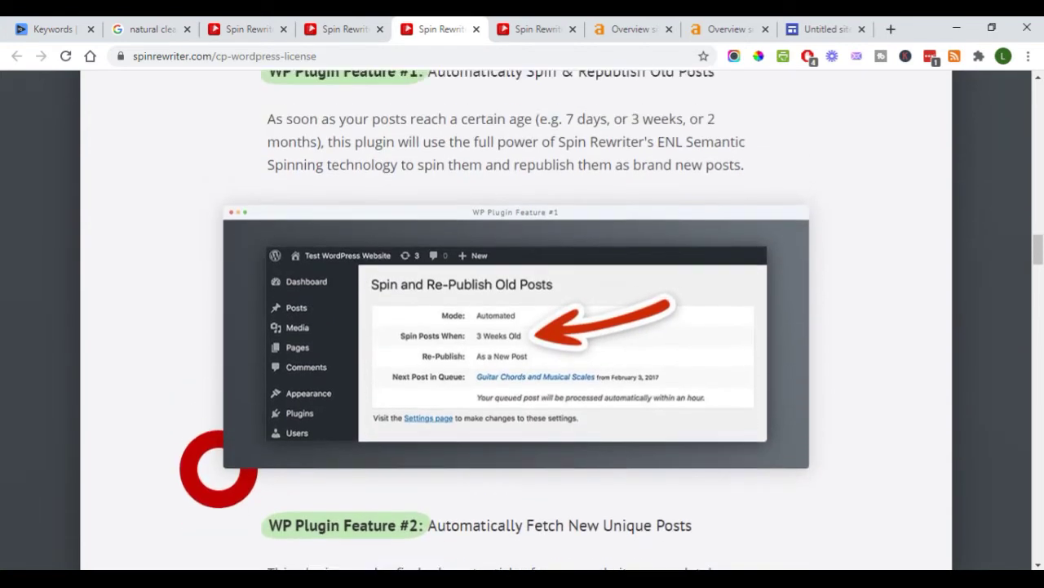
pyautogui.scroll(-1, 522, 319)
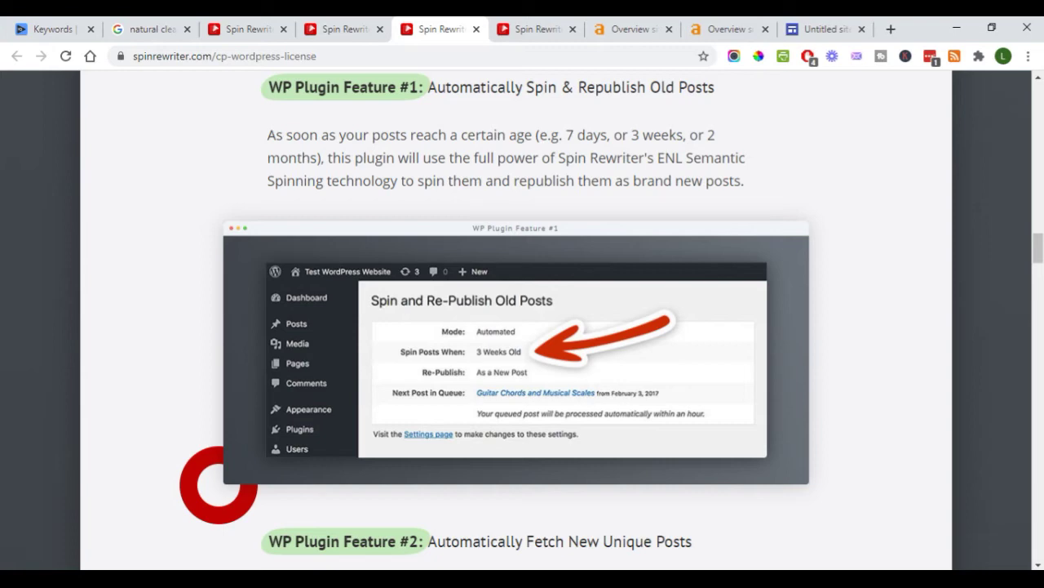
# Step: Read WP Plugin Feature #2 on automatically fetching new unique posts, highlighting the sentence about publishing relevant articles as brand new posts
pyautogui.scroll(-2, 522, 326)
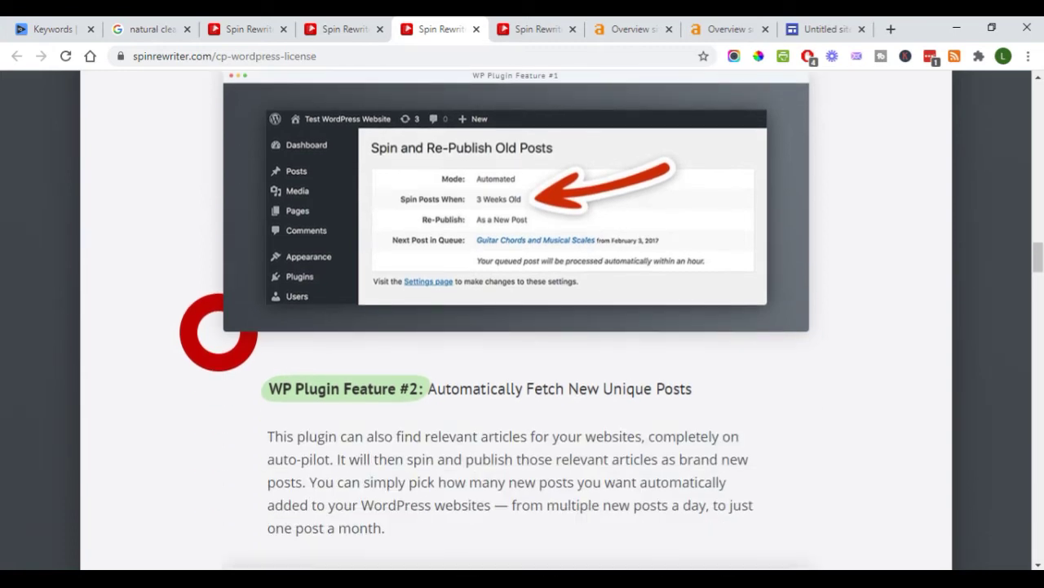
pyautogui.scroll(-2, 523, 326)
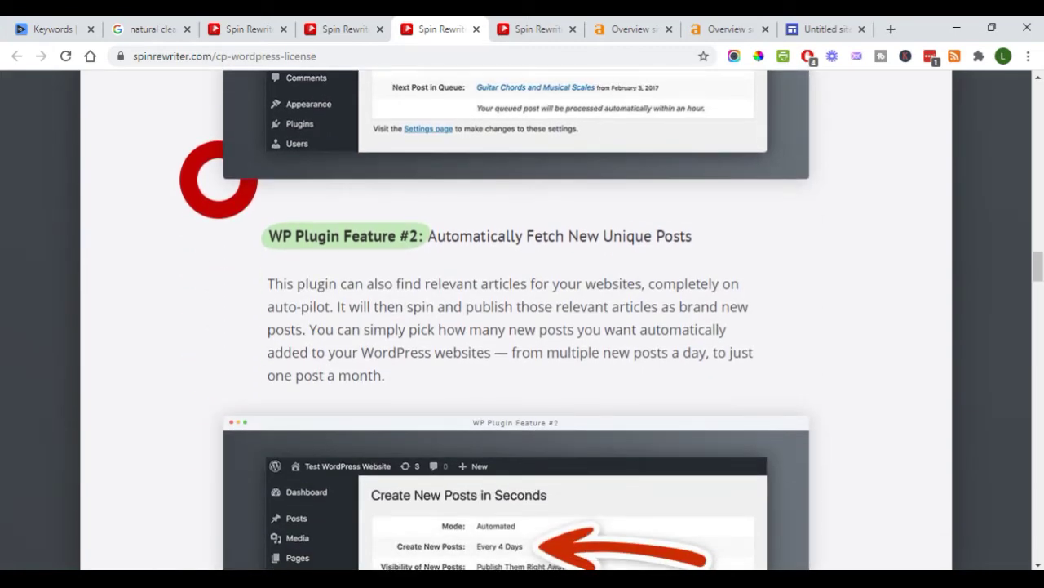
pyautogui.scroll(-2, 523, 327)
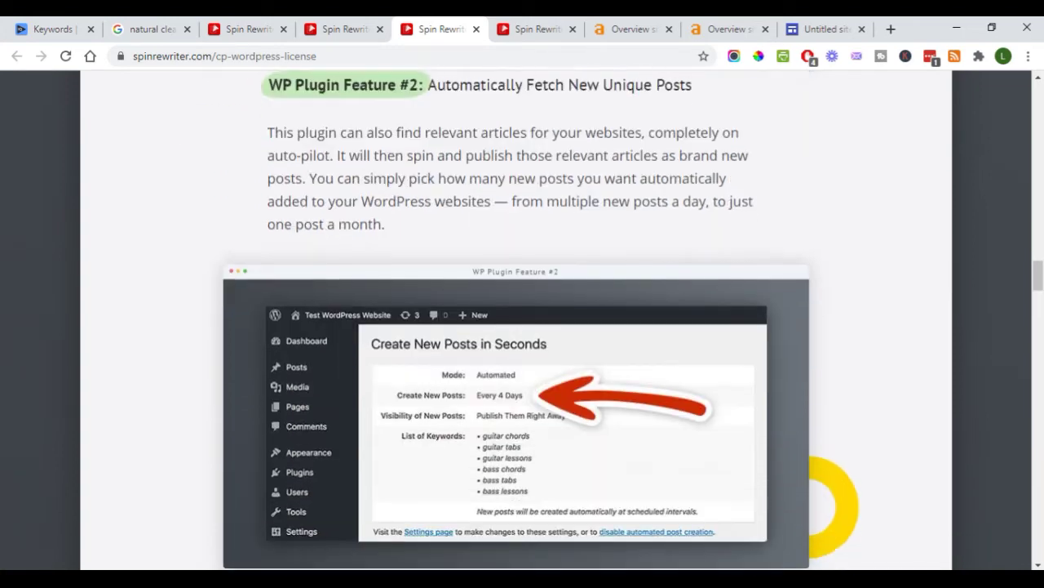
pyautogui.scroll(-1, 522, 326)
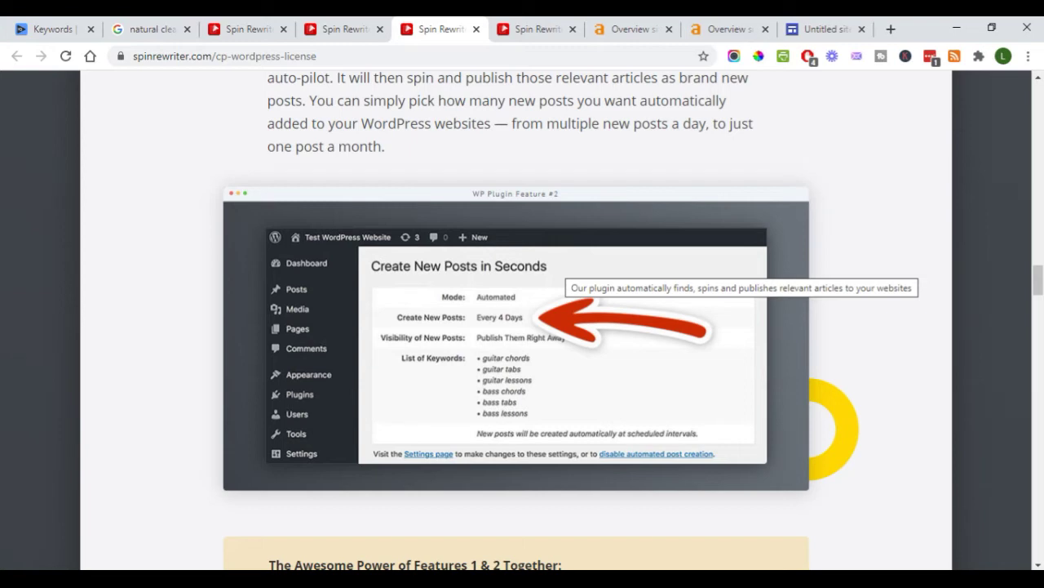
pyautogui.scroll(2, 563, 273)
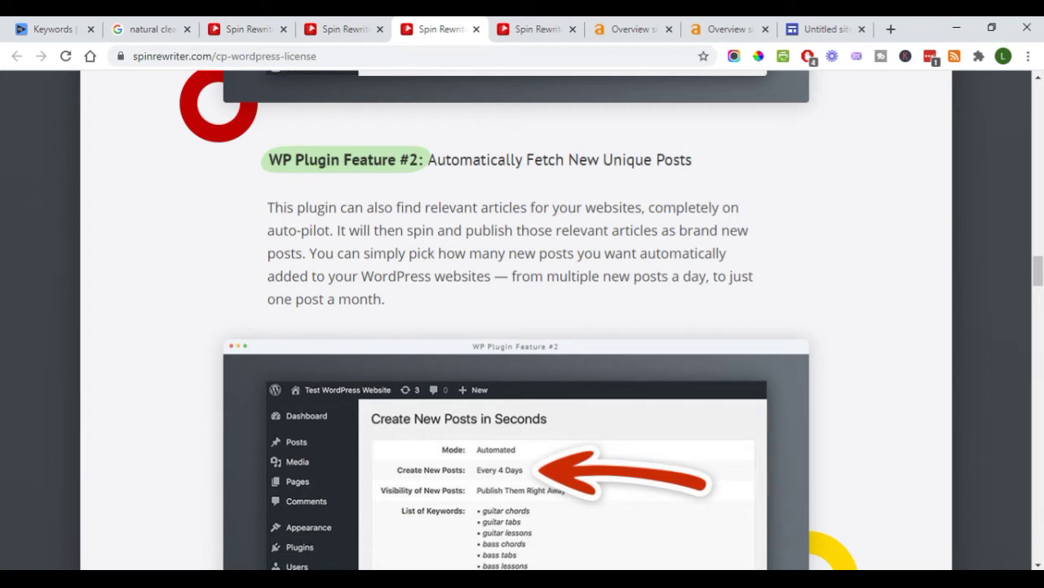
pyautogui.moveTo(268, 230); pyautogui.dragTo(316, 253)
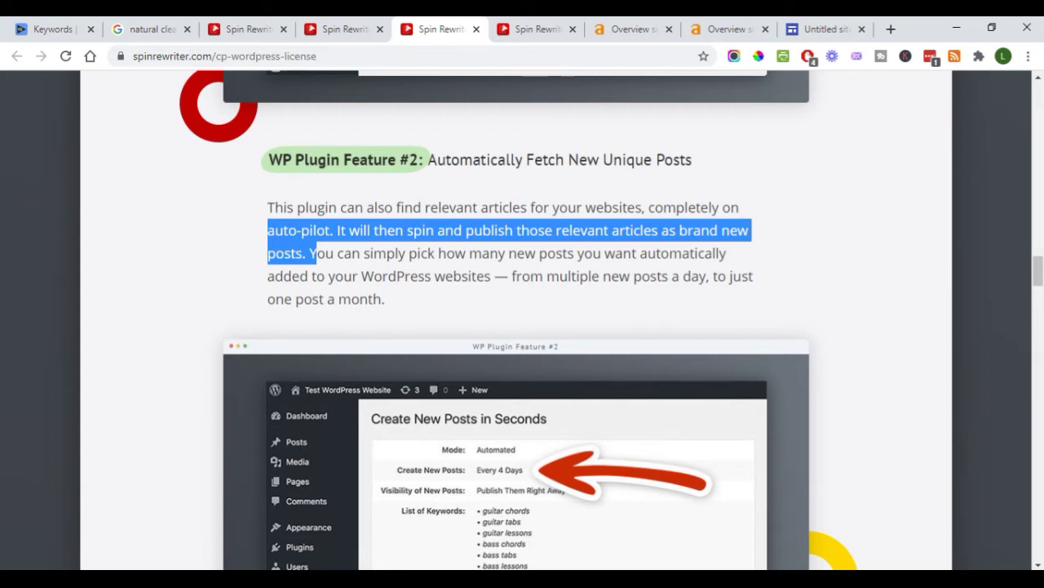
# Step: Read WP Plugin Features #3 and #4 on spinning posts inside WordPress and connecting websites
pyautogui.scroll(-8, 522, 318)
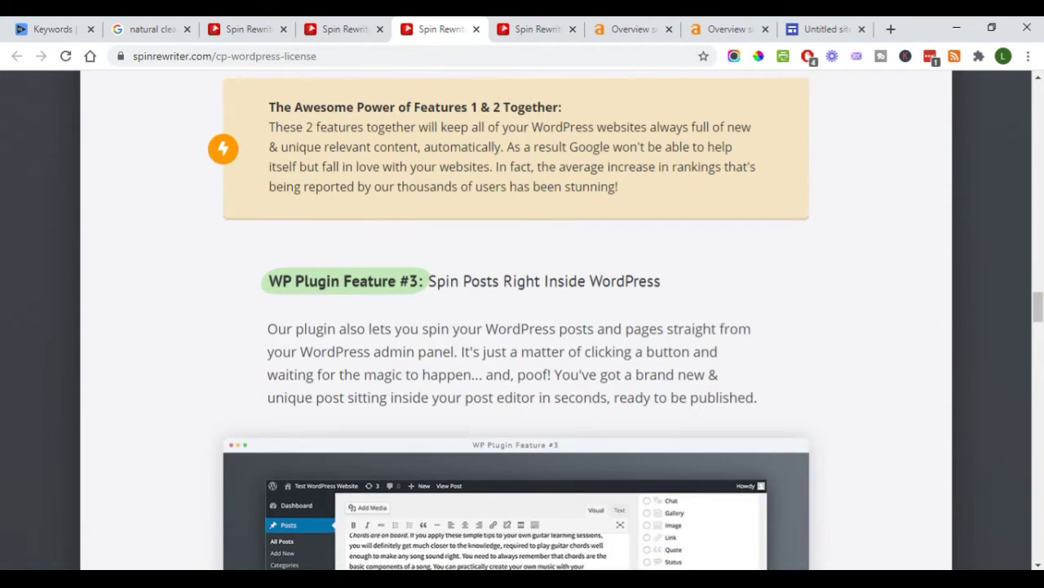
pyautogui.scroll(-1, 522, 318)
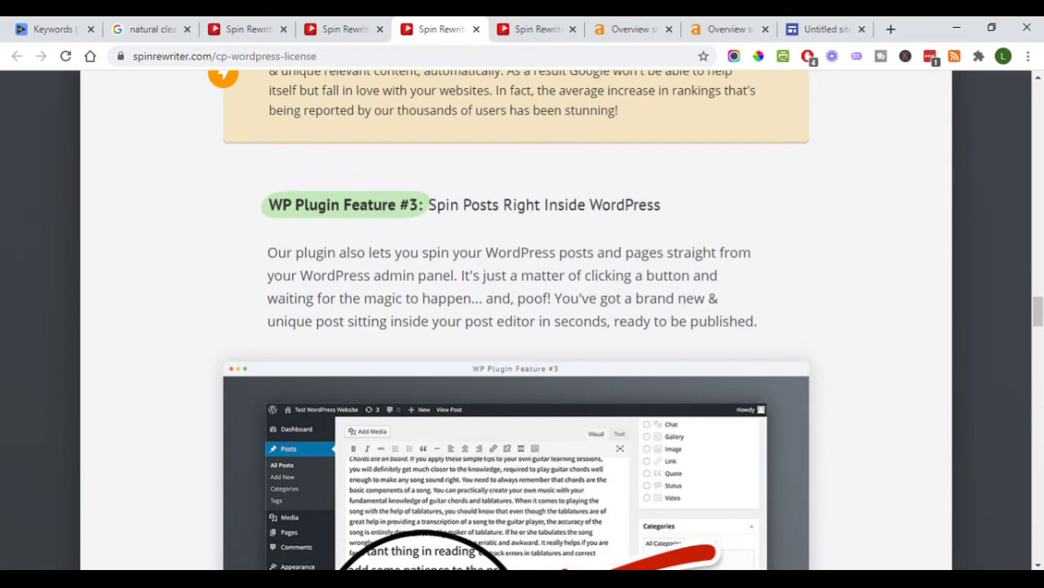
pyautogui.scroll(-1, 522, 318)
pyautogui.scroll(-1, 522, 319)
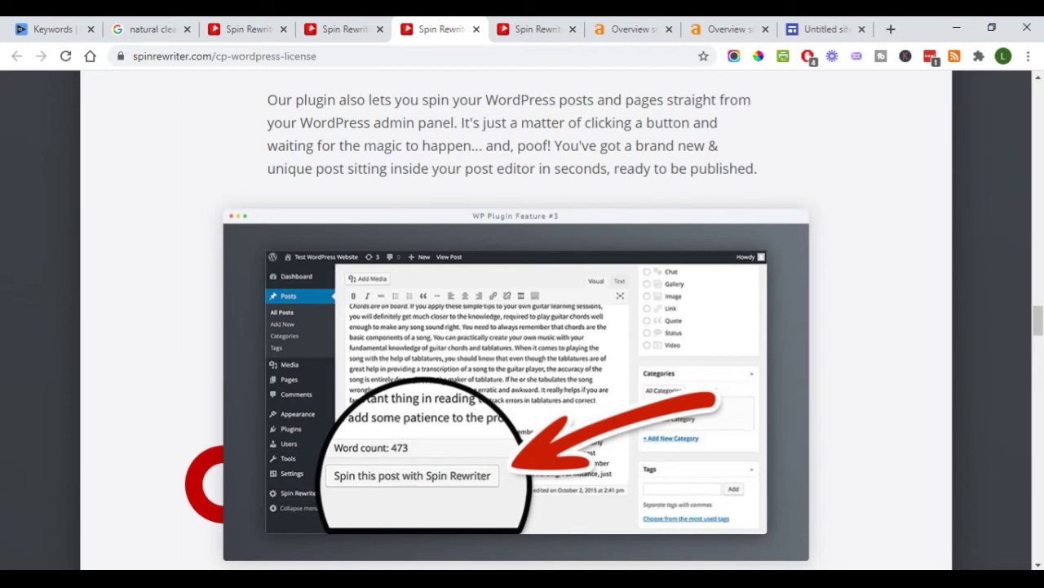
pyautogui.scroll(-2, 522, 318)
pyautogui.scroll(-2, 522, 319)
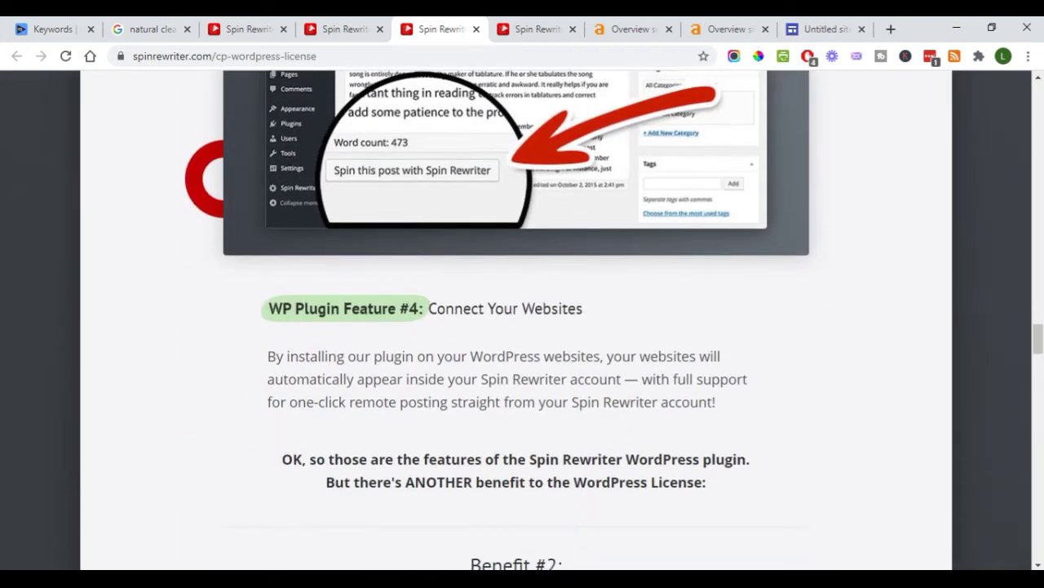
# Step: Review the remote posting benefit of the WordPress License, along with its price offer and money back guarantee
pyautogui.scroll(-4, 523, 319)
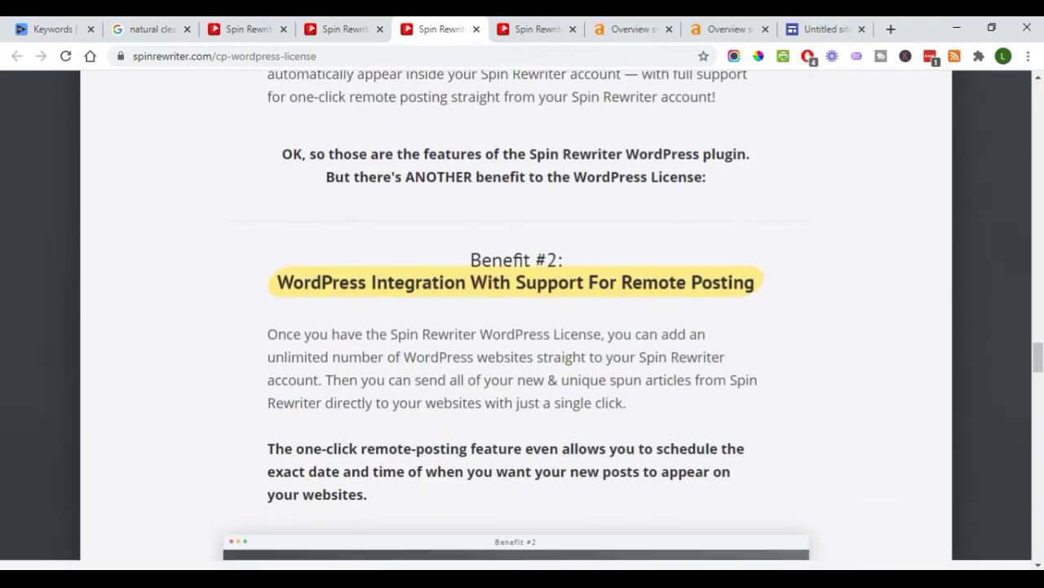
pyautogui.scroll(-10, 522, 318)
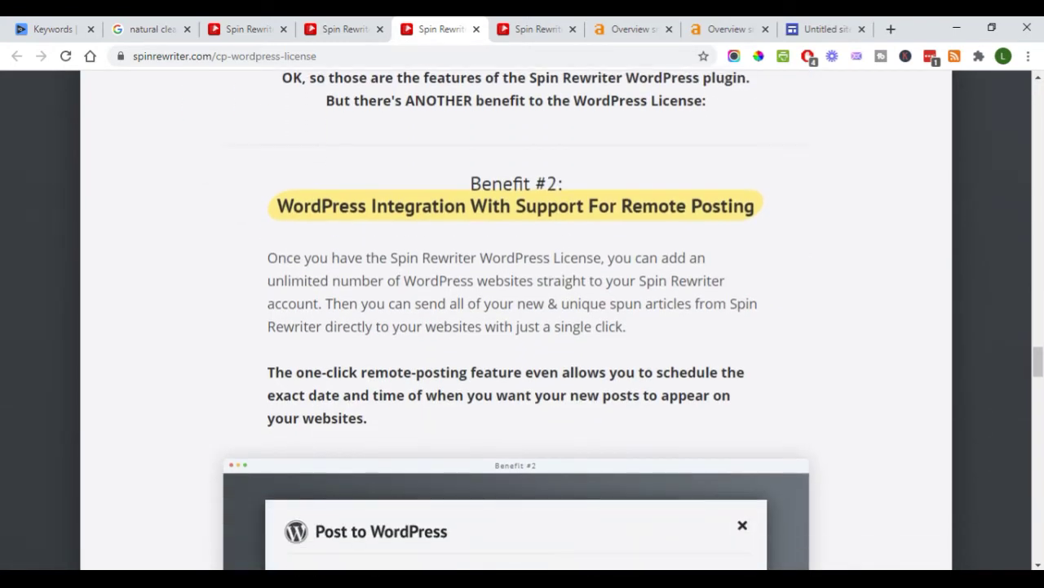
pyautogui.scroll(-5, 523, 318)
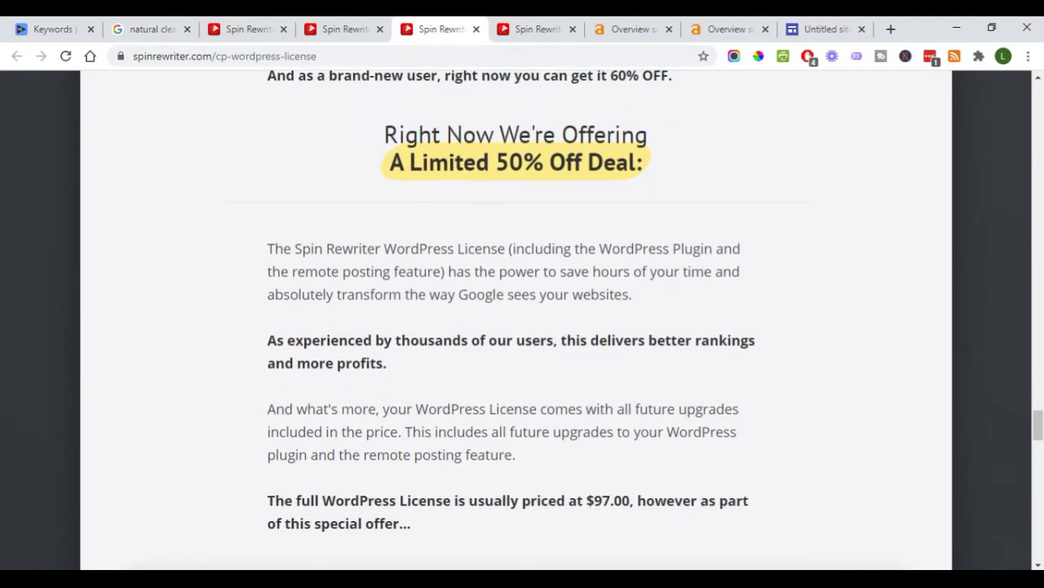
pyautogui.scroll(-6, 522, 318)
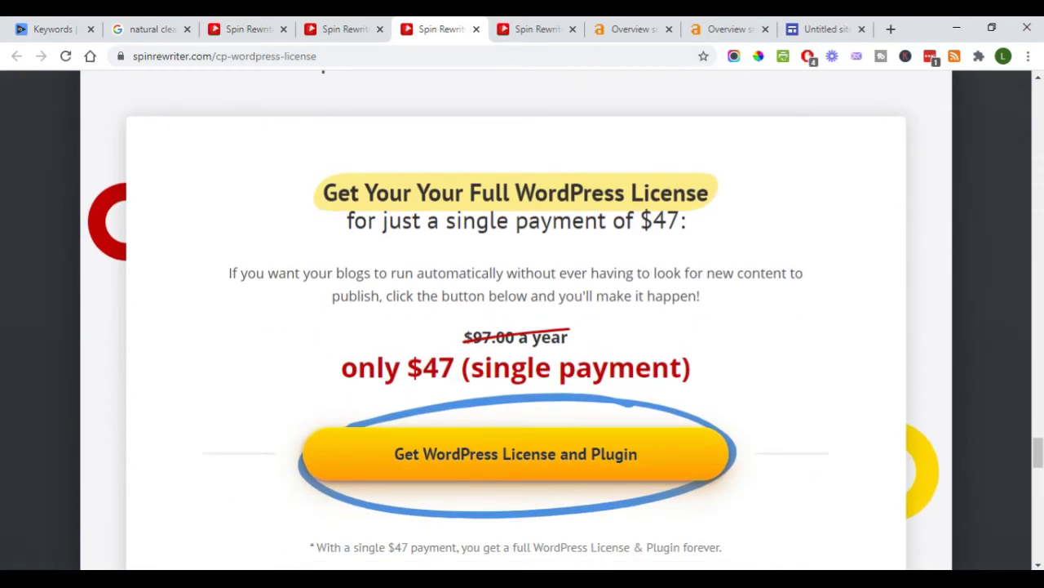
pyautogui.scroll(-2, 523, 318)
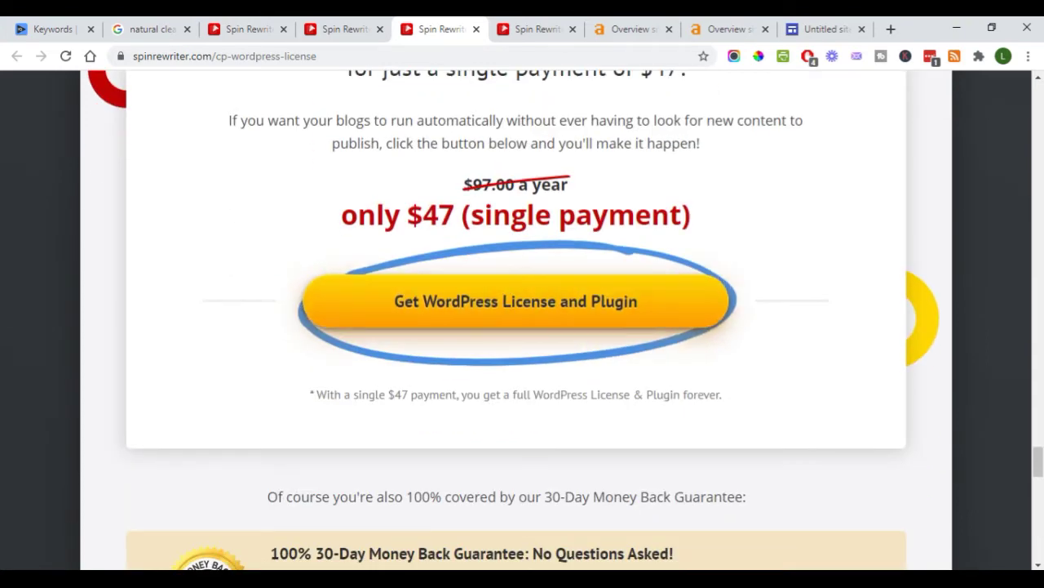
pyautogui.scroll(2, 522, 318)
pyautogui.scroll(-6, 522, 318)
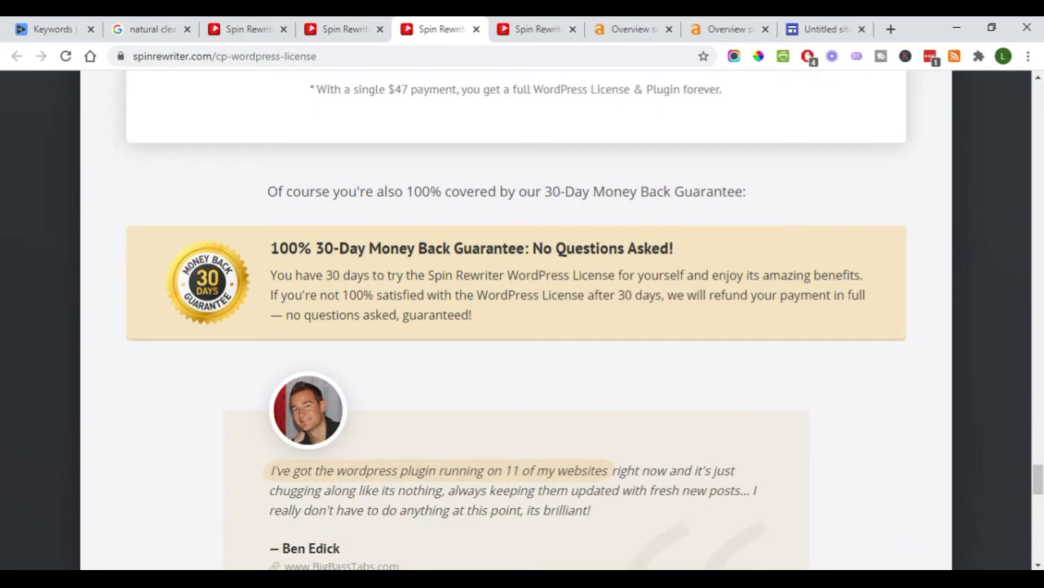
pyautogui.scroll(7, 522, 319)
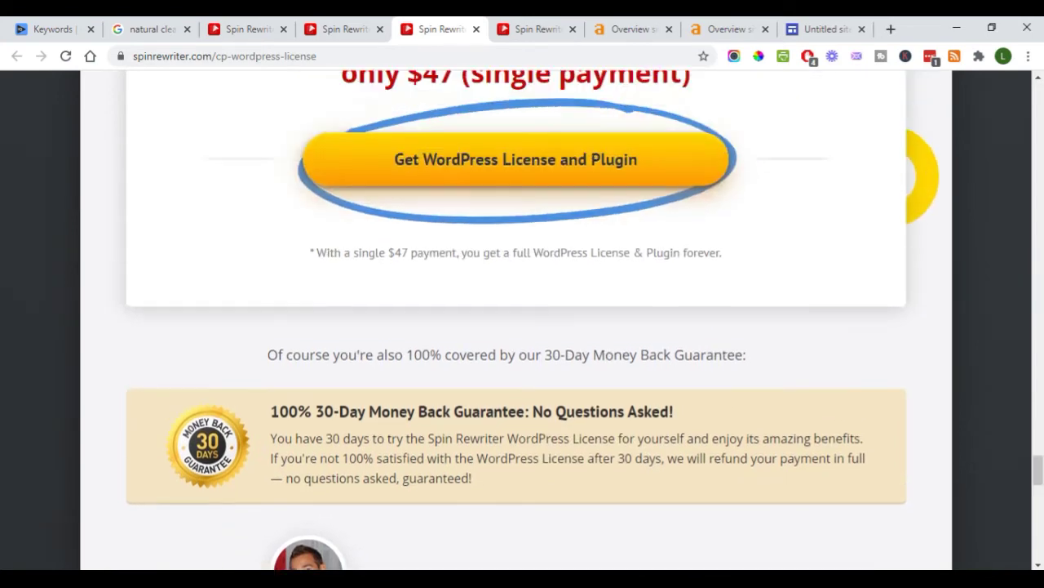
# Step: Switch to the GOLD Membership page and read Benefit #1, the Content-on-Demand SEO Service
pyautogui.hotkey('ctrl', 'Tab')
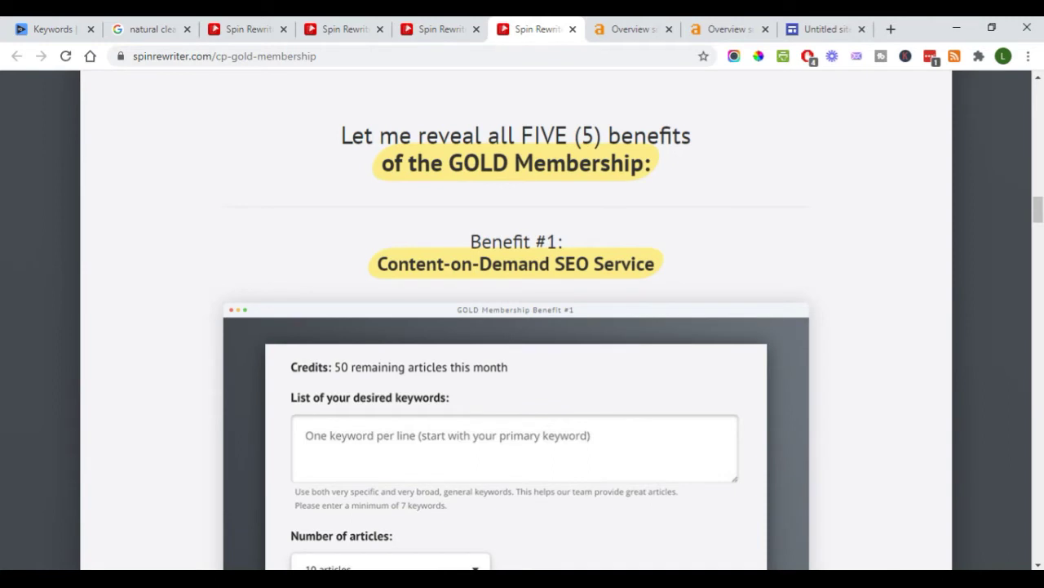
pyautogui.scroll(-1, 523, 318)
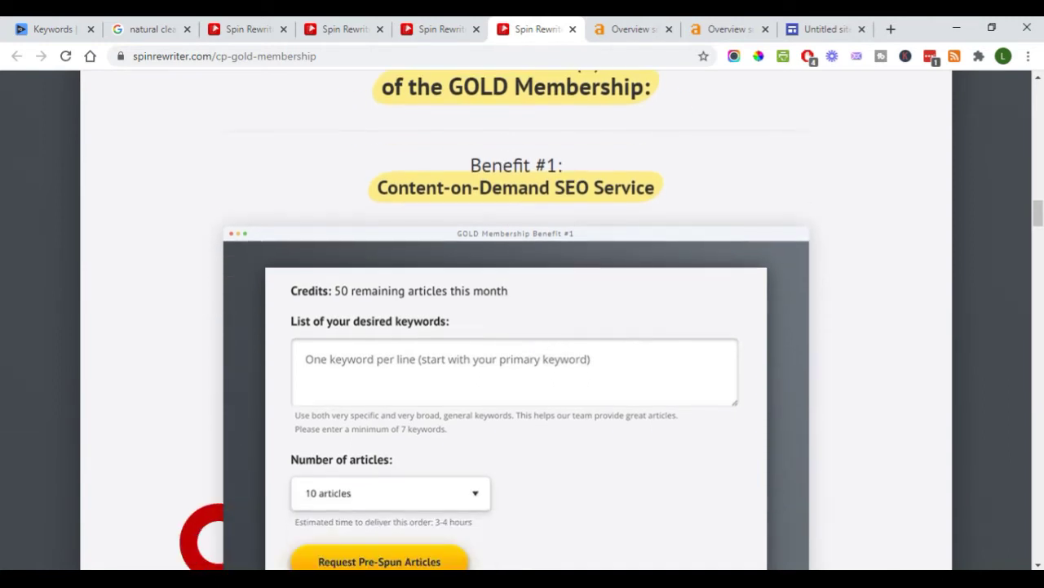
pyautogui.scroll(-1, 522, 318)
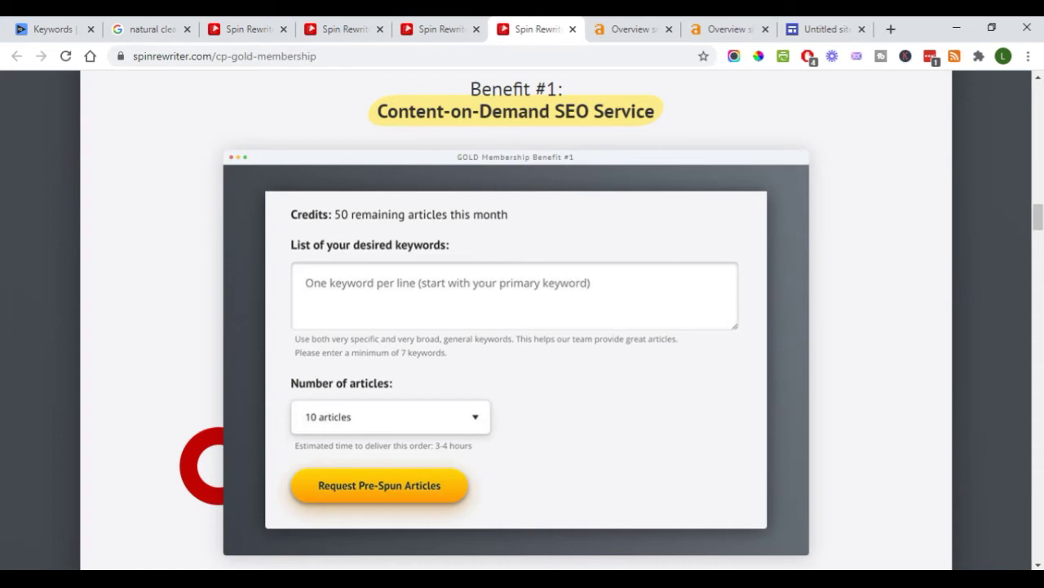
pyautogui.scroll(-2, 522, 318)
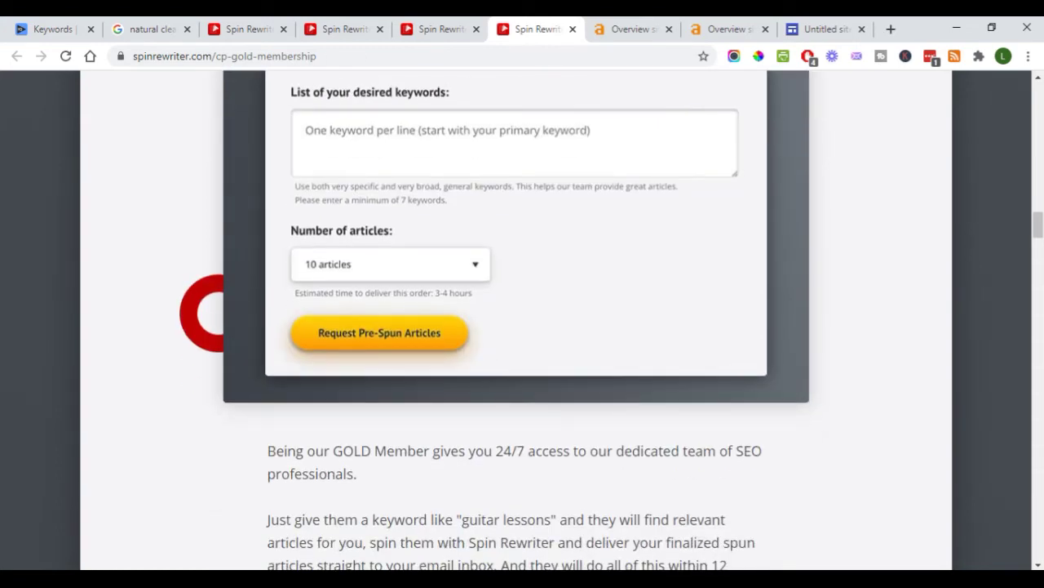
pyautogui.scroll(-3, 522, 319)
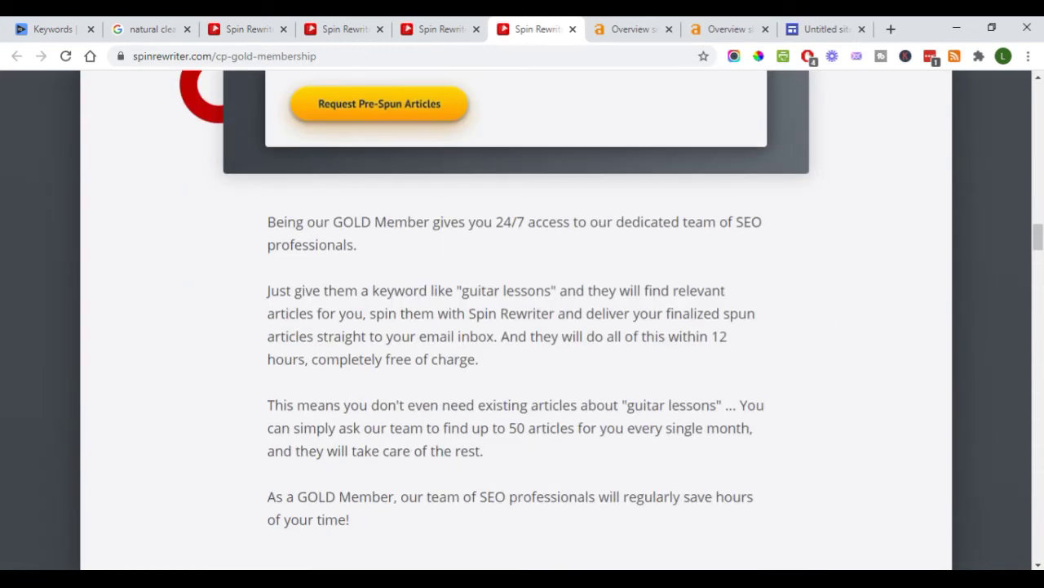
pyautogui.scroll(2, 522, 318)
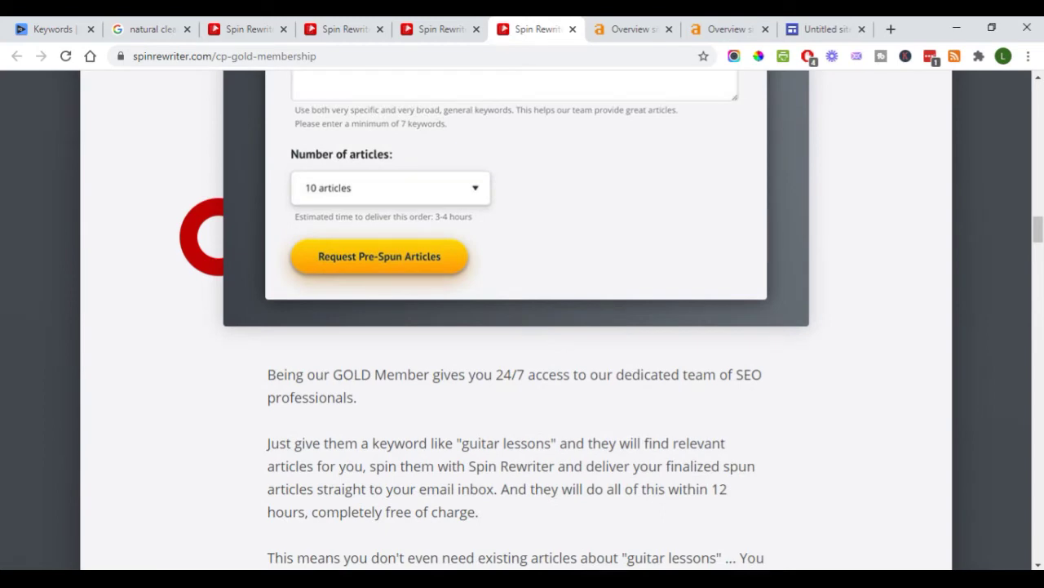
# Step: Read GOLD Membership Benefits #2 and #3 on the extra account for assistants and the iPhone and Android apps
pyautogui.scroll(-5, 522, 318)
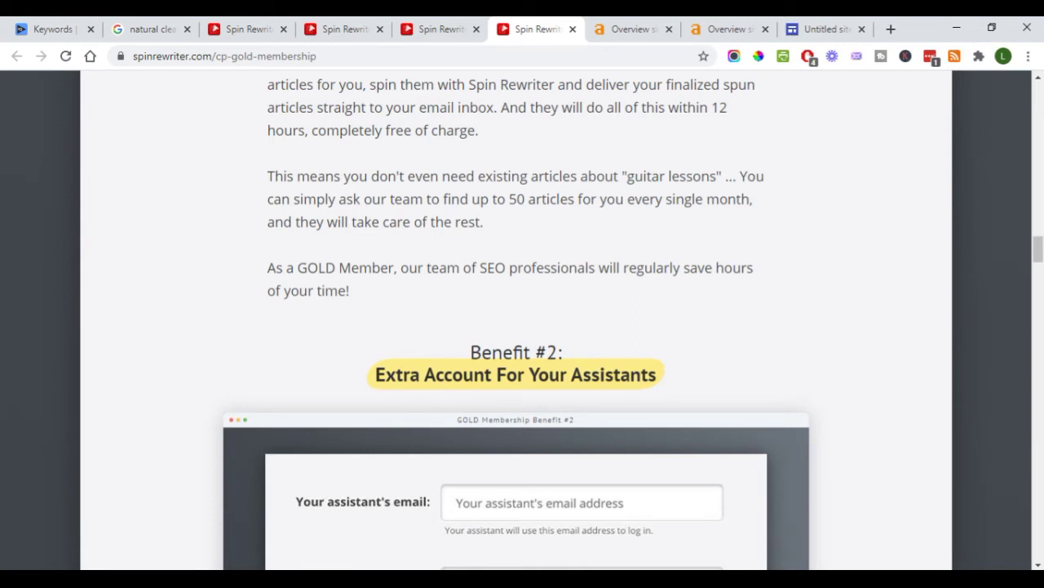
pyautogui.scroll(-3, 522, 318)
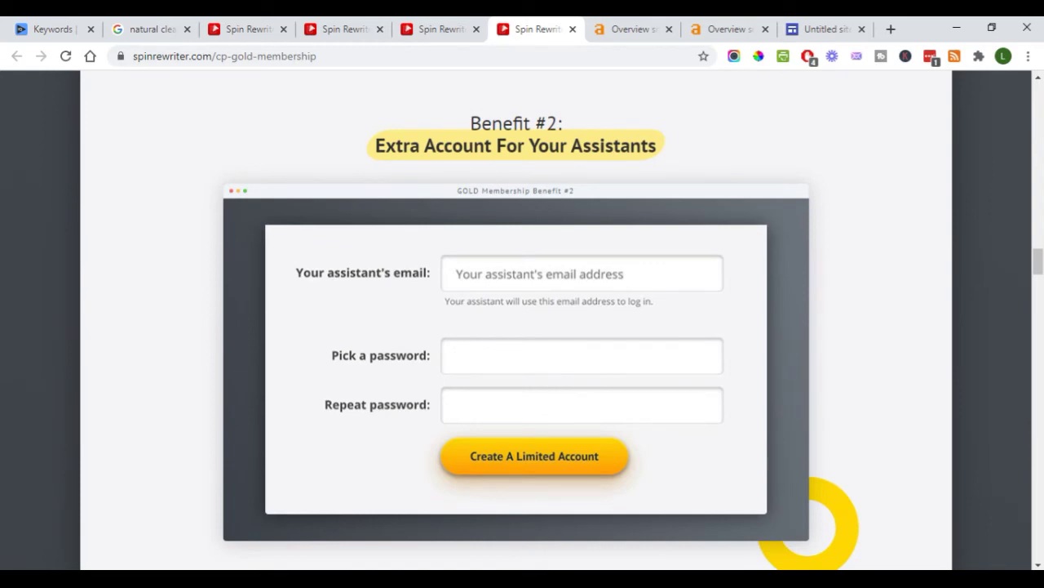
pyautogui.scroll(-3, 522, 318)
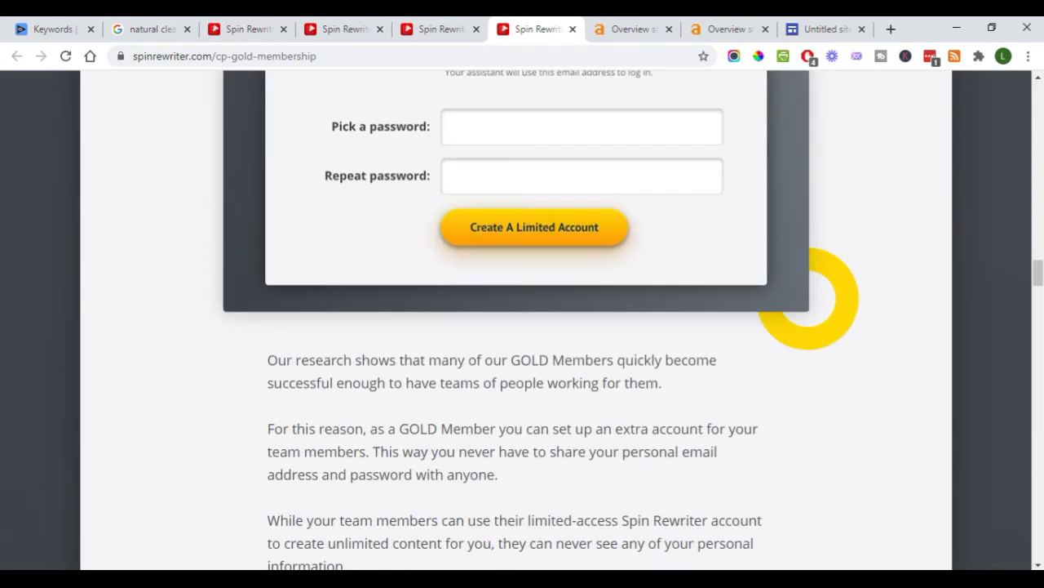
pyautogui.scroll(-6, 522, 318)
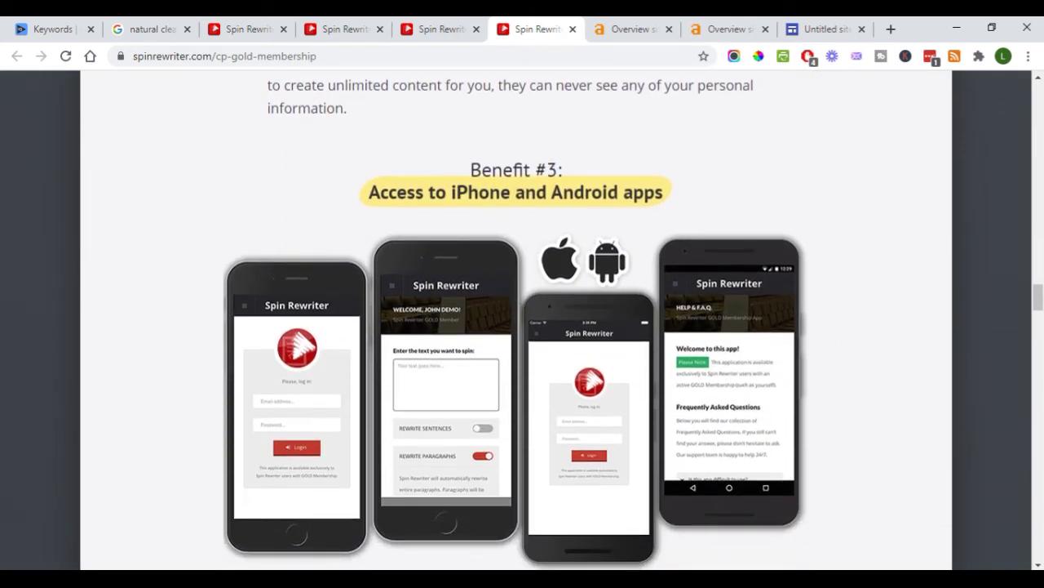
pyautogui.scroll(-1, 522, 319)
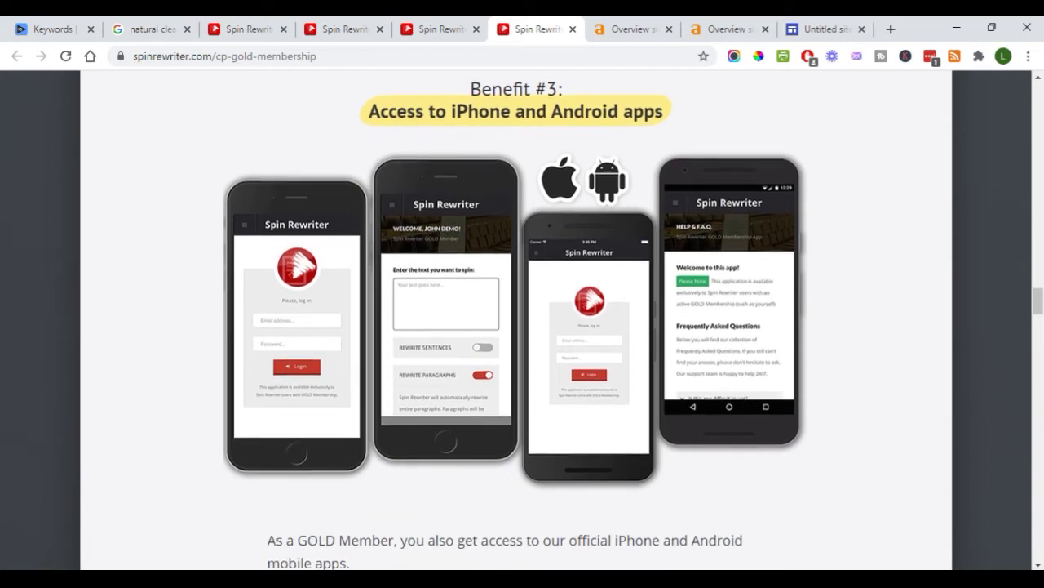
pyautogui.scroll(-1, 523, 318)
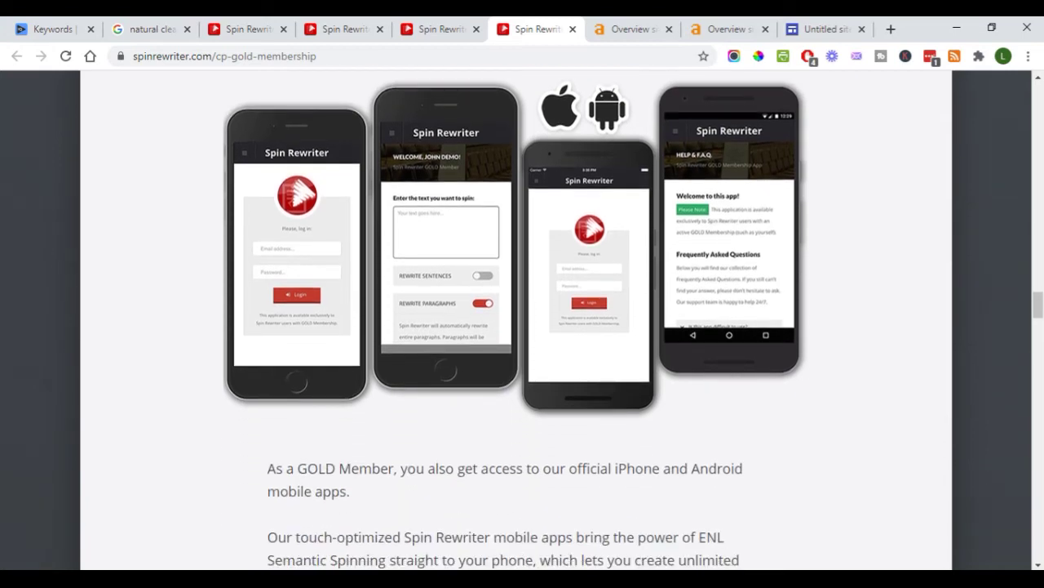
pyautogui.scroll(-3, 522, 318)
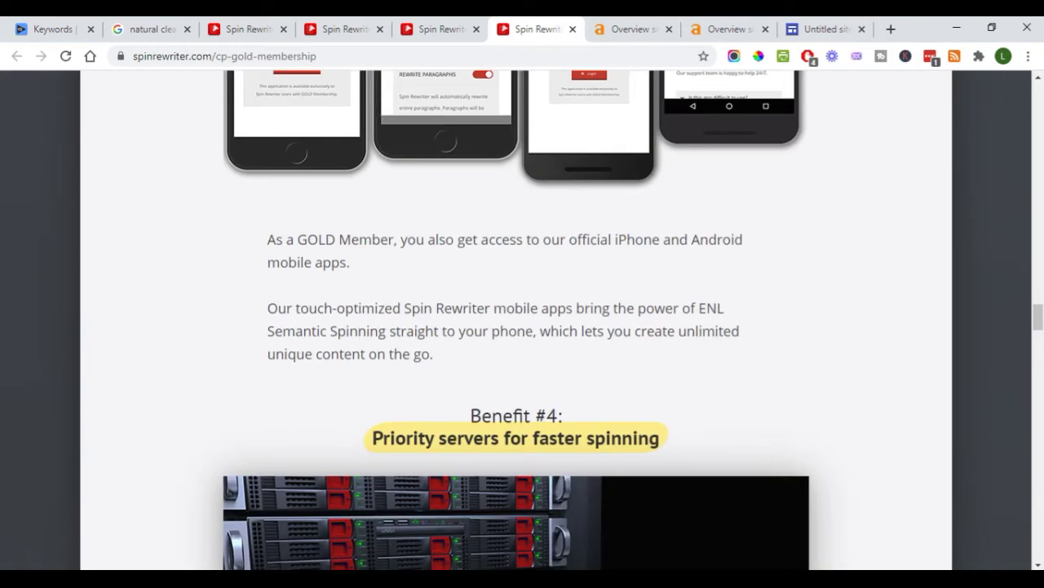
# Step: Read GOLD Membership Benefits #4 and #5 on priority servers for faster spinning and priority VIP customer support
pyautogui.scroll(-2, 522, 318)
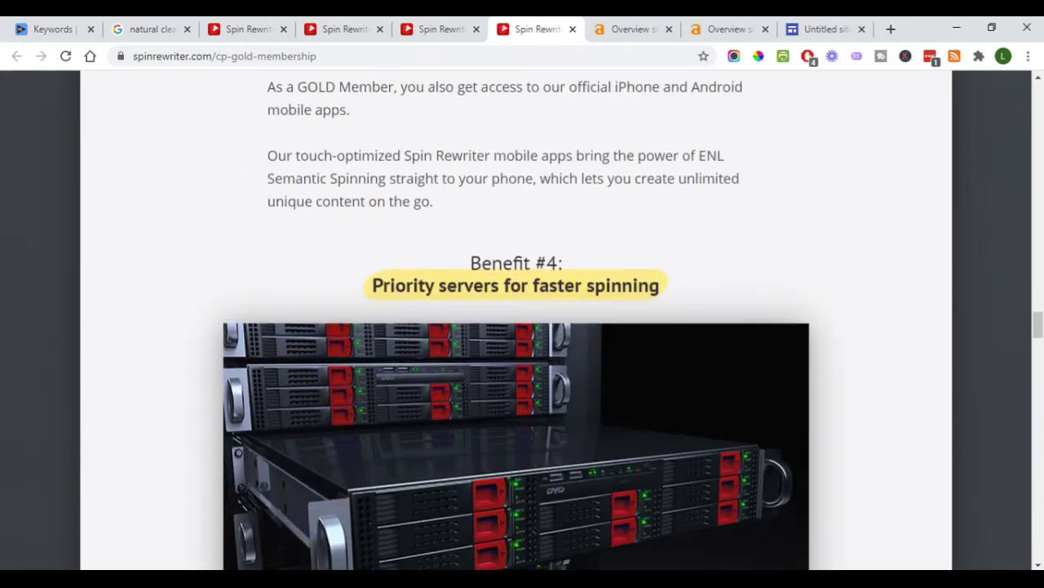
pyautogui.scroll(-2, 522, 318)
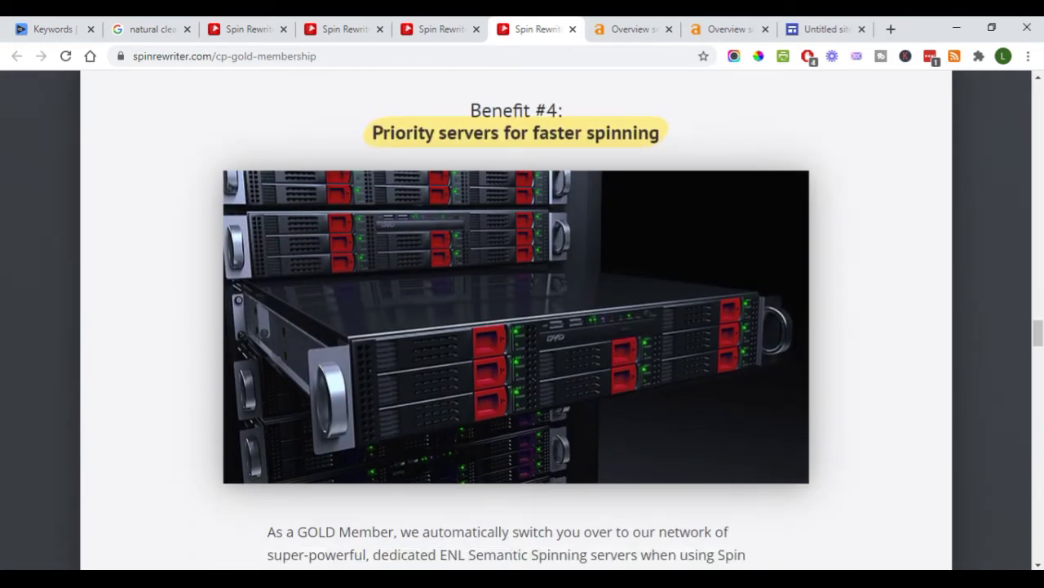
pyautogui.scroll(-1, 523, 318)
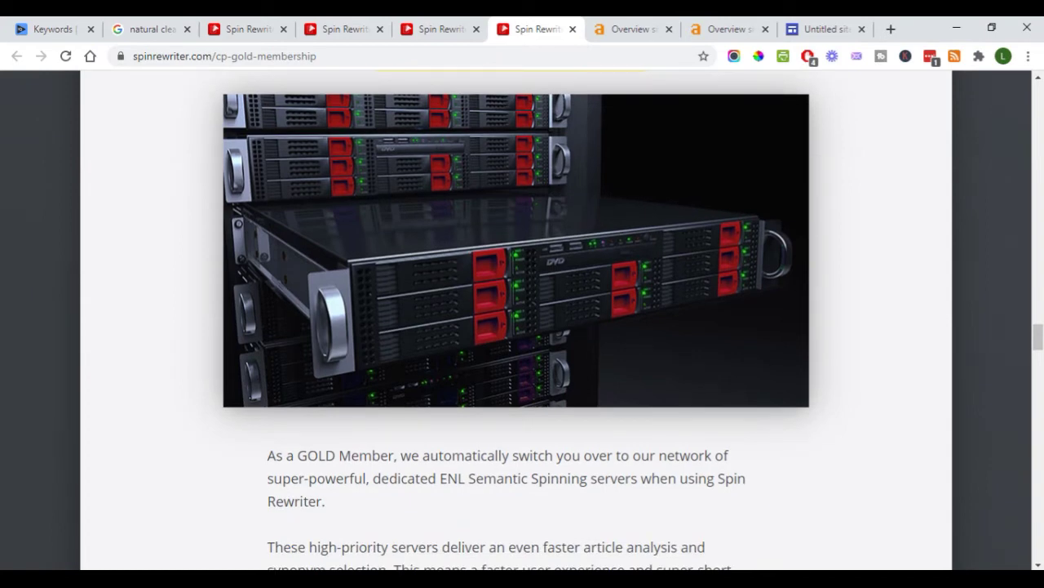
pyautogui.scroll(-6, 522, 318)
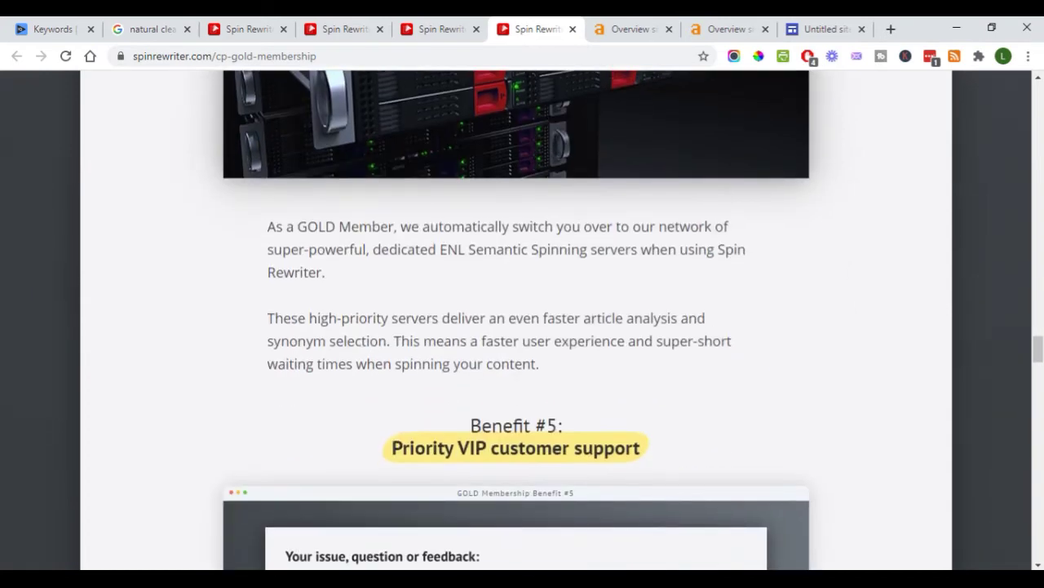
pyautogui.scroll(-1, 522, 319)
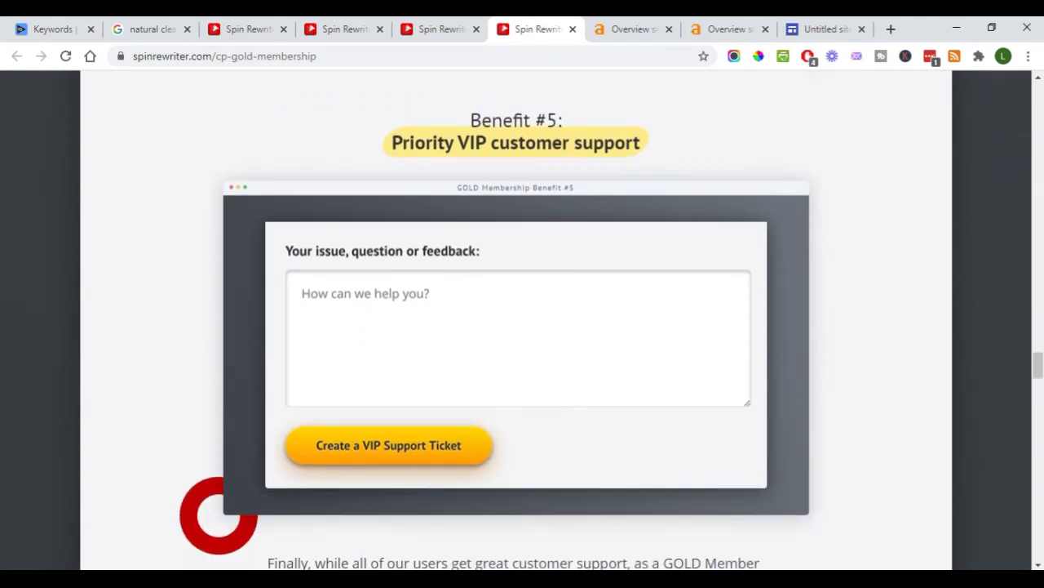
pyautogui.scroll(-5, 522, 319)
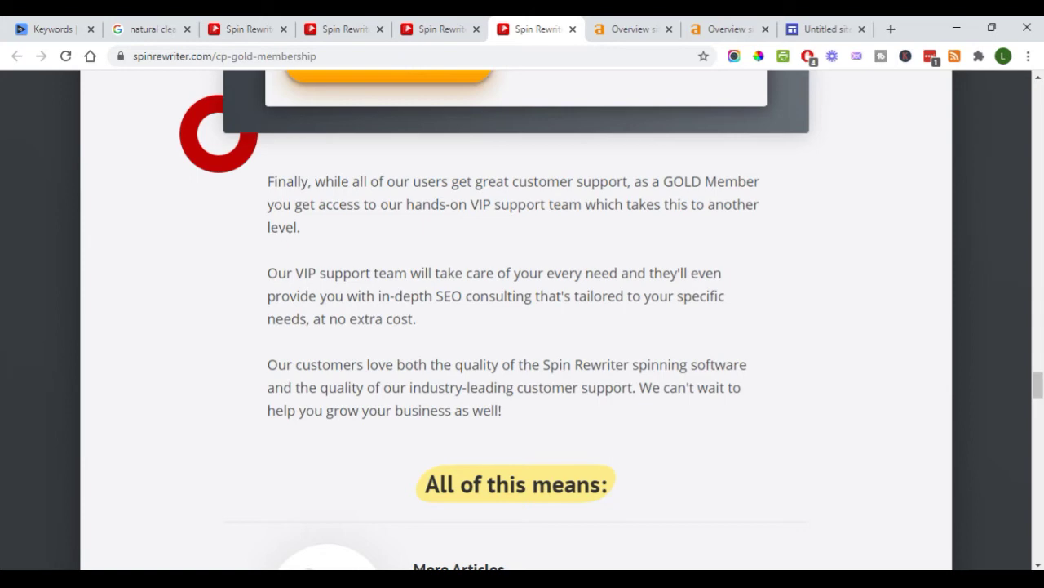
# Step: Review the "All of this means" summary and the limited-time 50% off deal for GOLD Membership
pyautogui.scroll(-4, 522, 319)
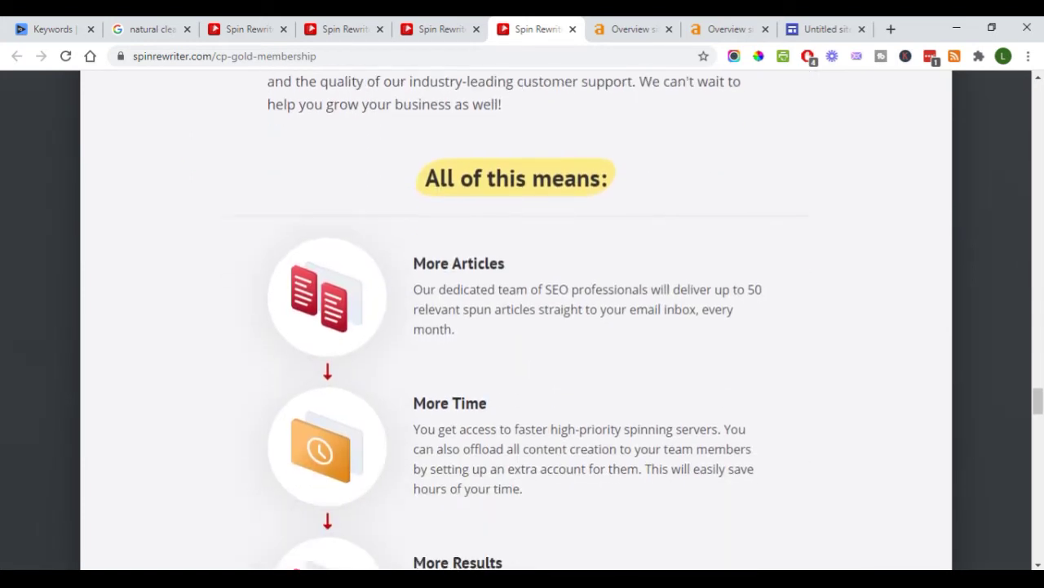
pyautogui.scroll(-5, 522, 318)
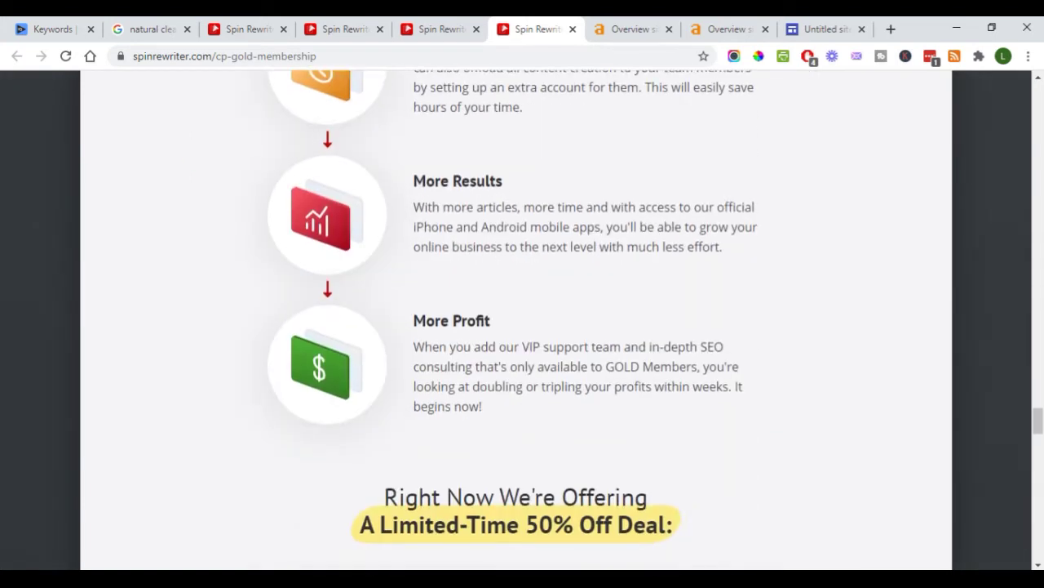
pyautogui.scroll(-3, 523, 318)
pyautogui.scroll(-2, 522, 318)
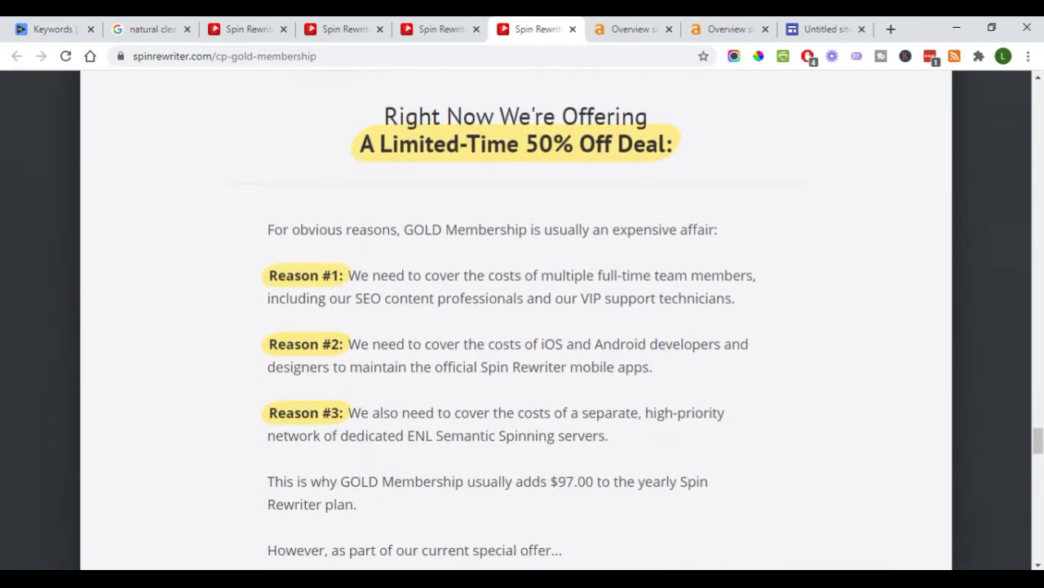
pyautogui.scroll(-6, 522, 318)
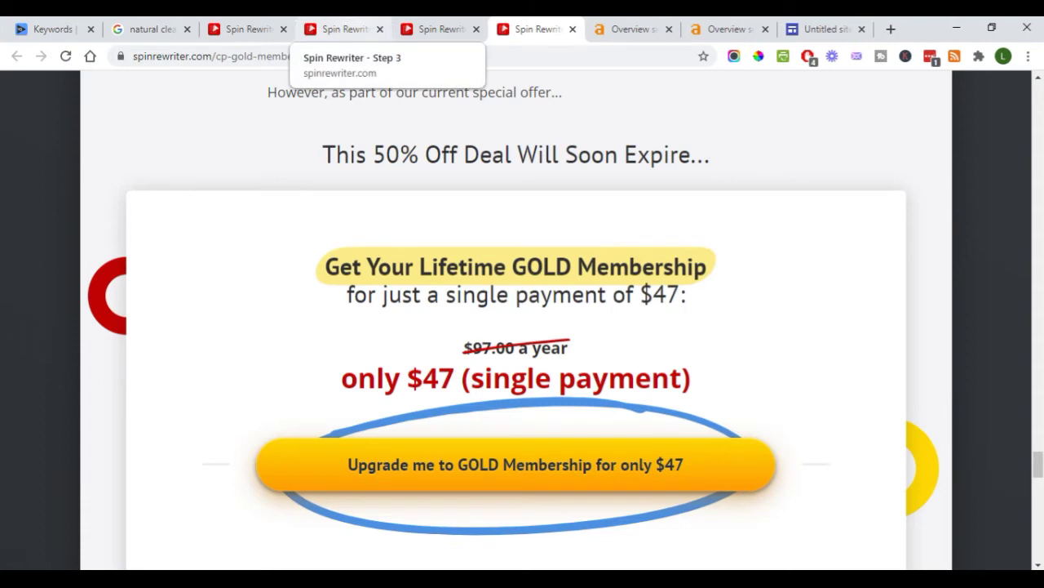
# Step: Return to the article entry stage of the yoga rewrite and delete the entire existing article text
pyautogui.click(345, 29)
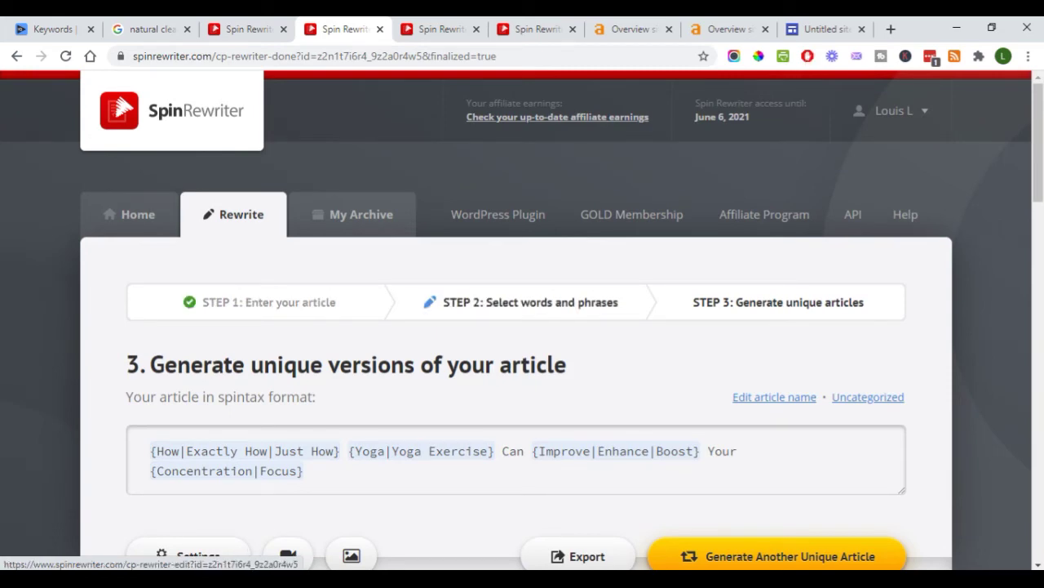
pyautogui.click(530, 301)
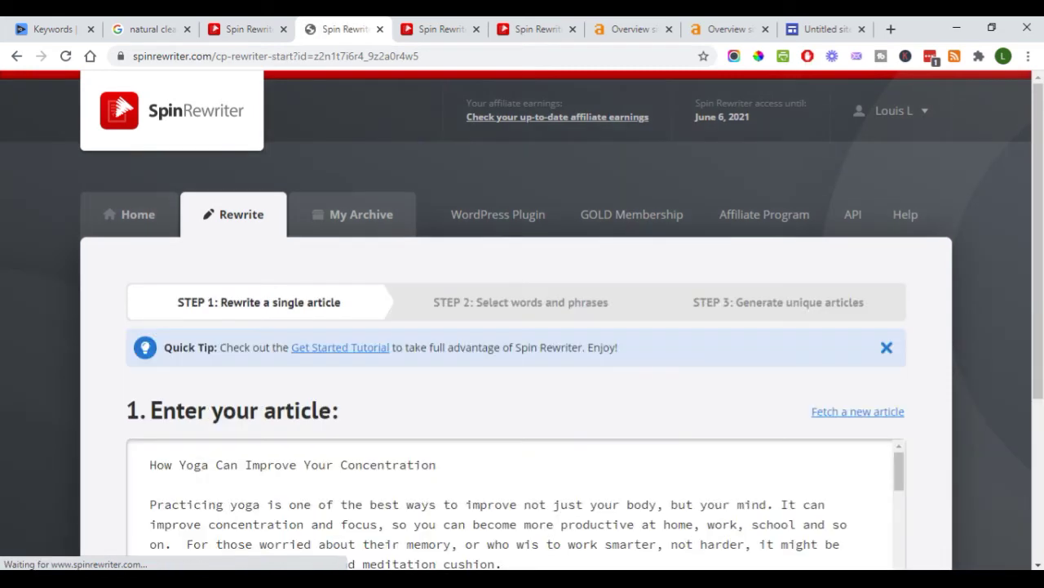
pyautogui.scroll(-2, 522, 327)
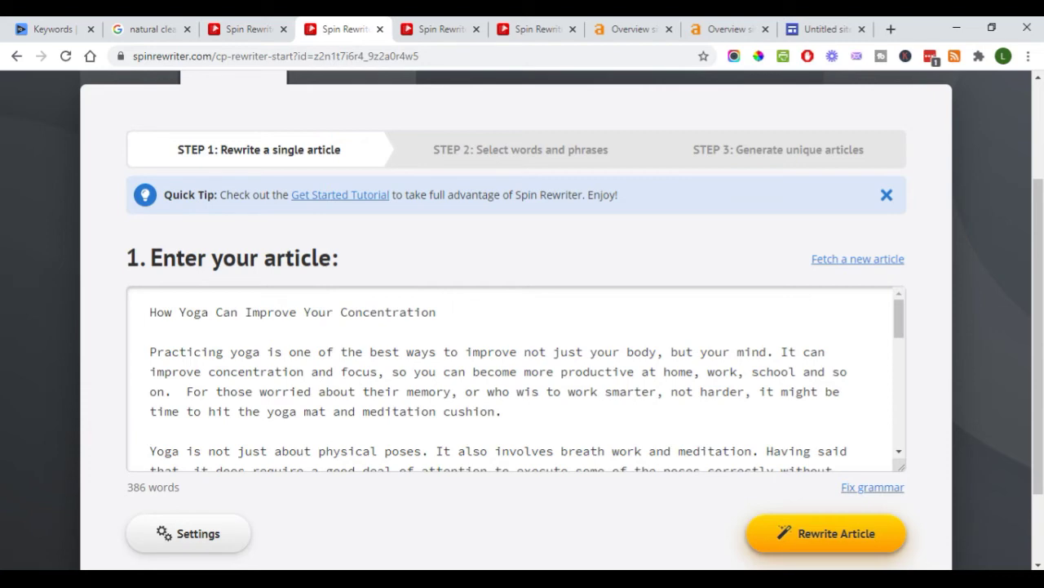
pyautogui.click(438, 312)
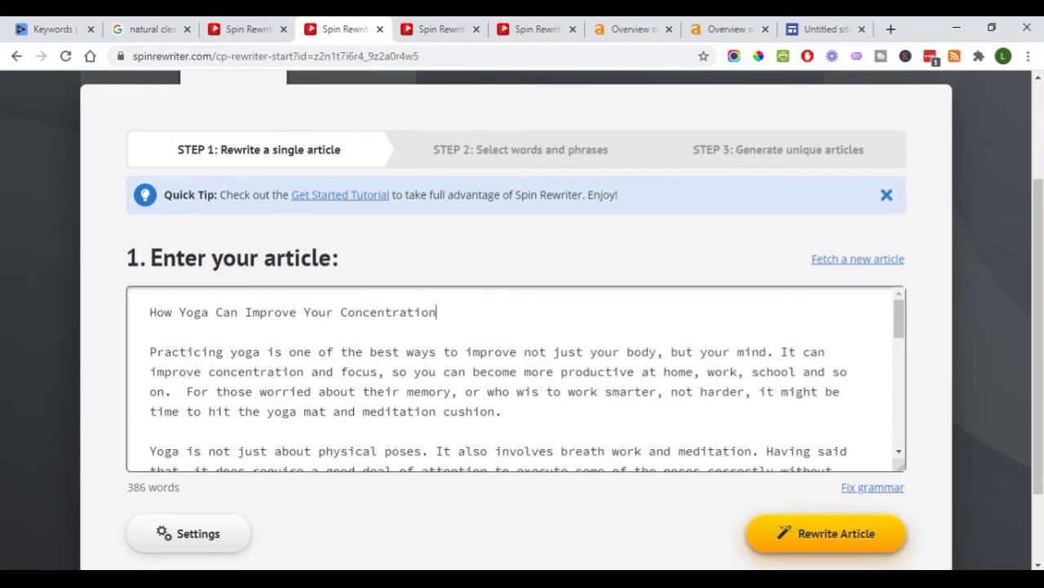
pyautogui.scroll(-7, 516, 379)
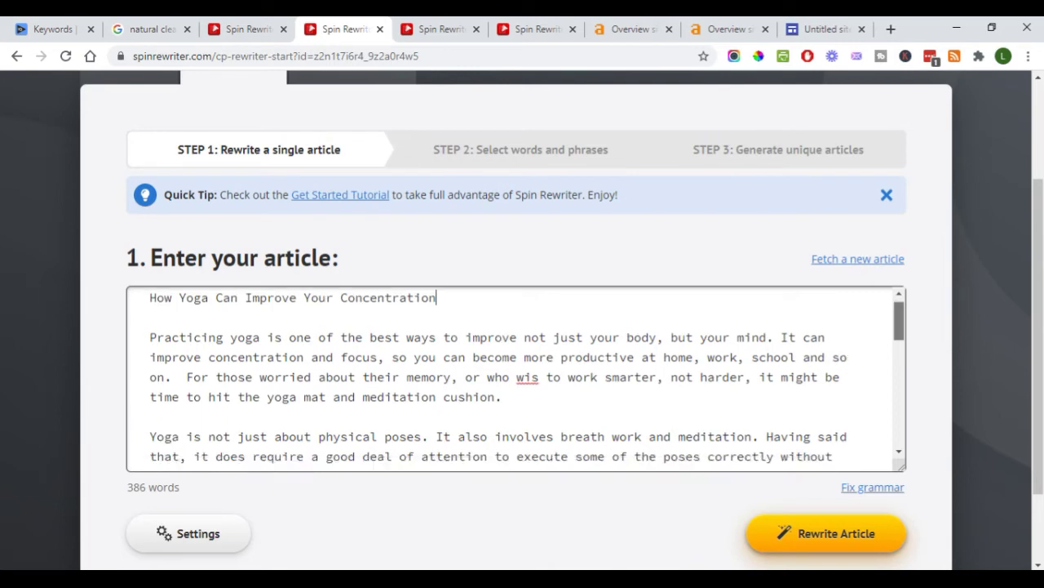
pyautogui.rightClick(647, 368)
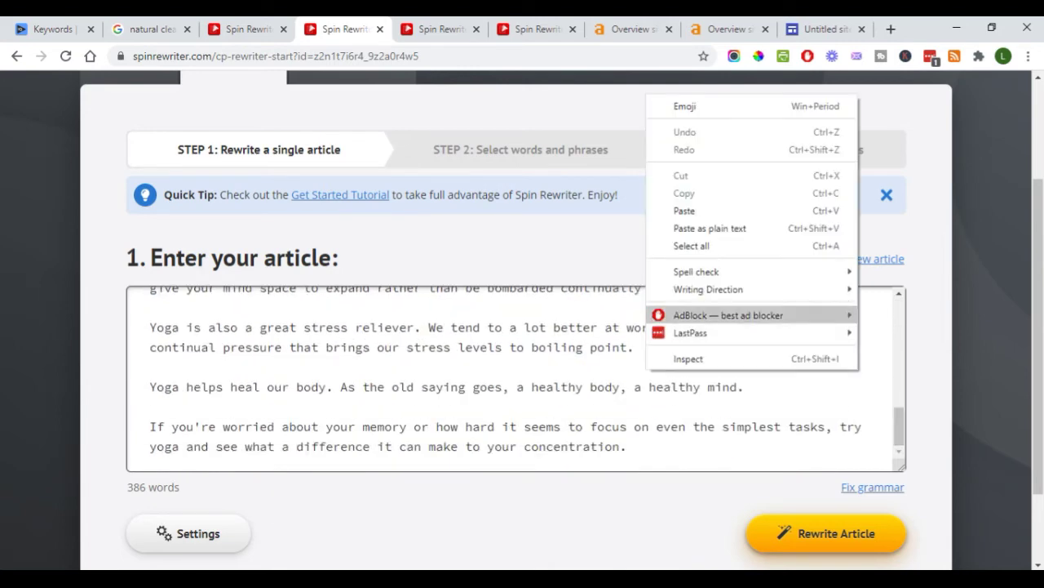
pyautogui.click(691, 245)
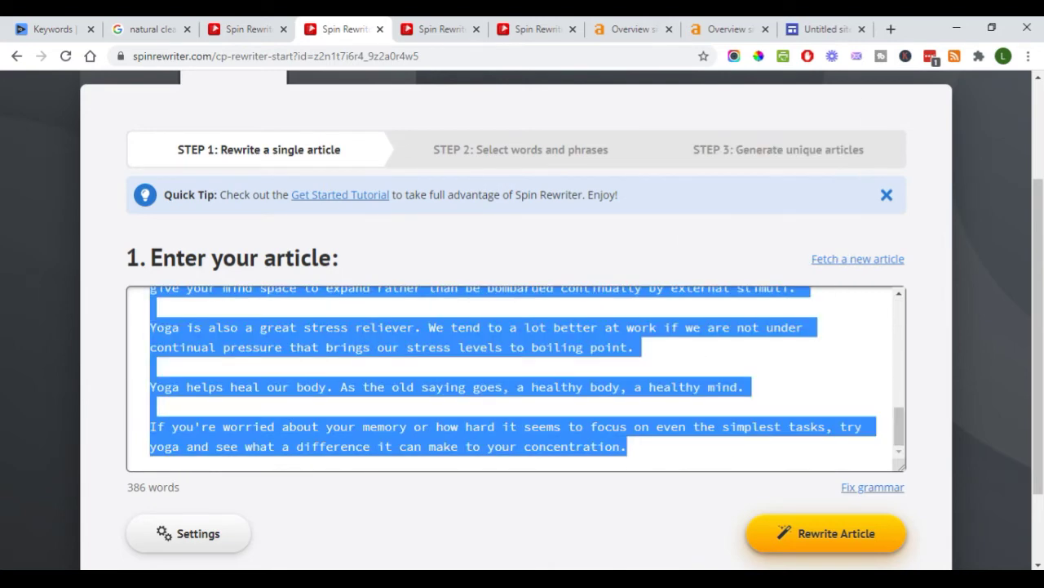
pyautogui.press('BackSpace')
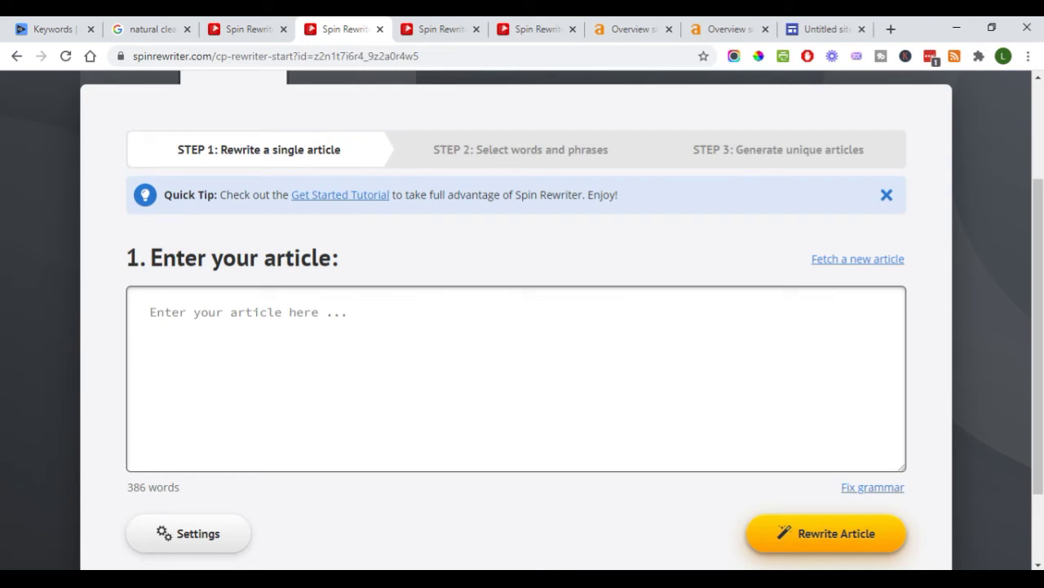
# Step: Enter the article text "Yoga is great for focusing the mind, pick up your free guide for yoga at 50 with a bonus inside"
pyautogui.write('P')
pyautogui.press('BackSpace')
pyautogui.write('Yoga is a')
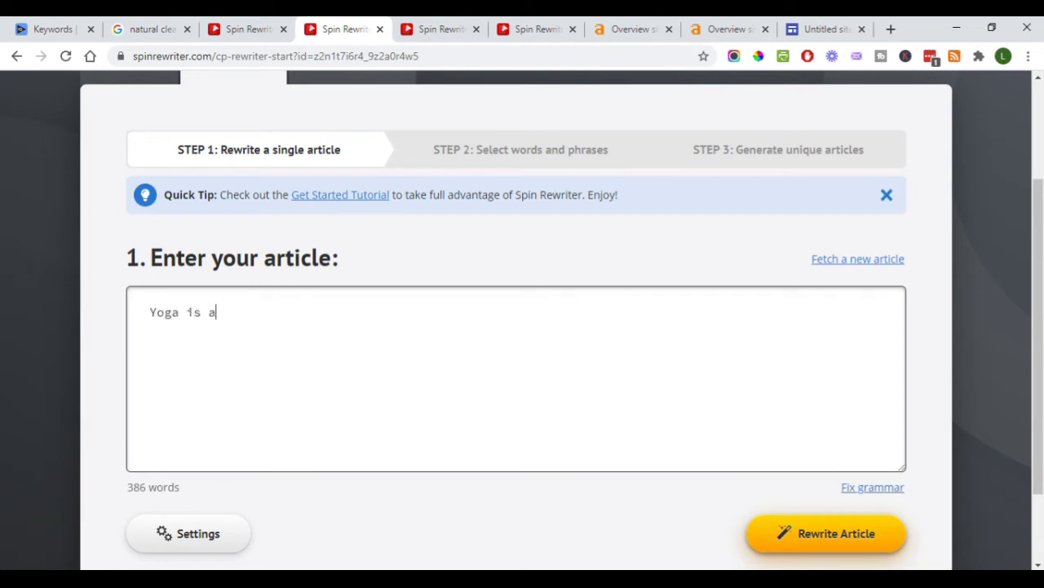
pyautogui.press('BackSpace')
pyautogui.write('great for focusing the ')
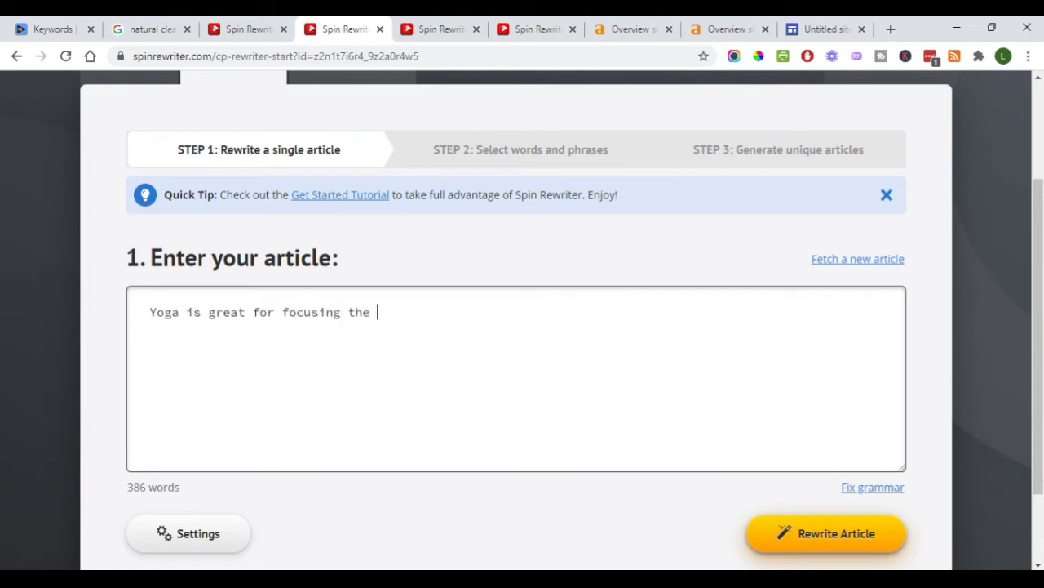
pyautogui.write('mind, pick up your')
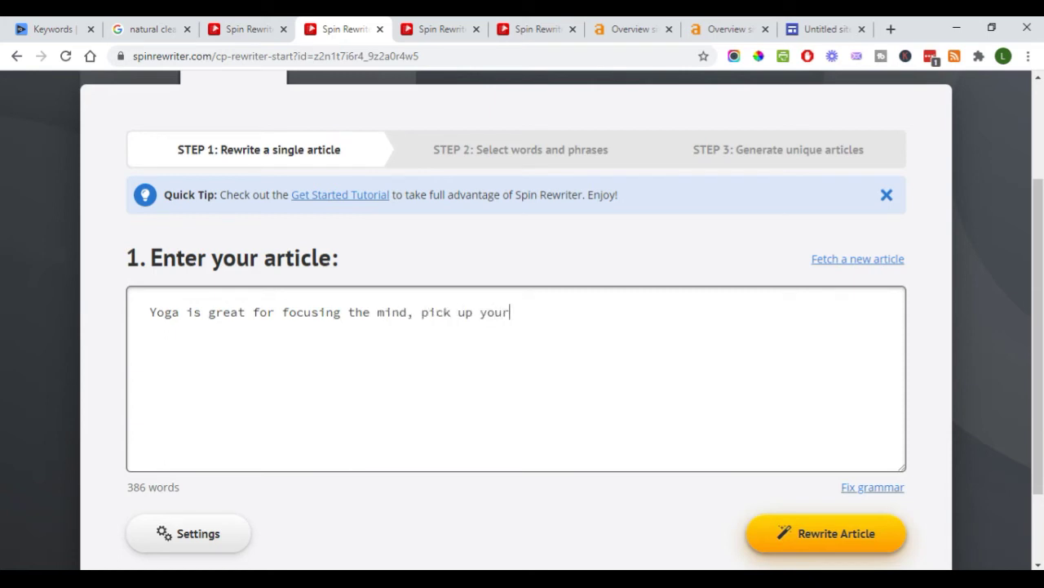
pyautogui.write(' free guide')
pyautogui.write('for yoga a')
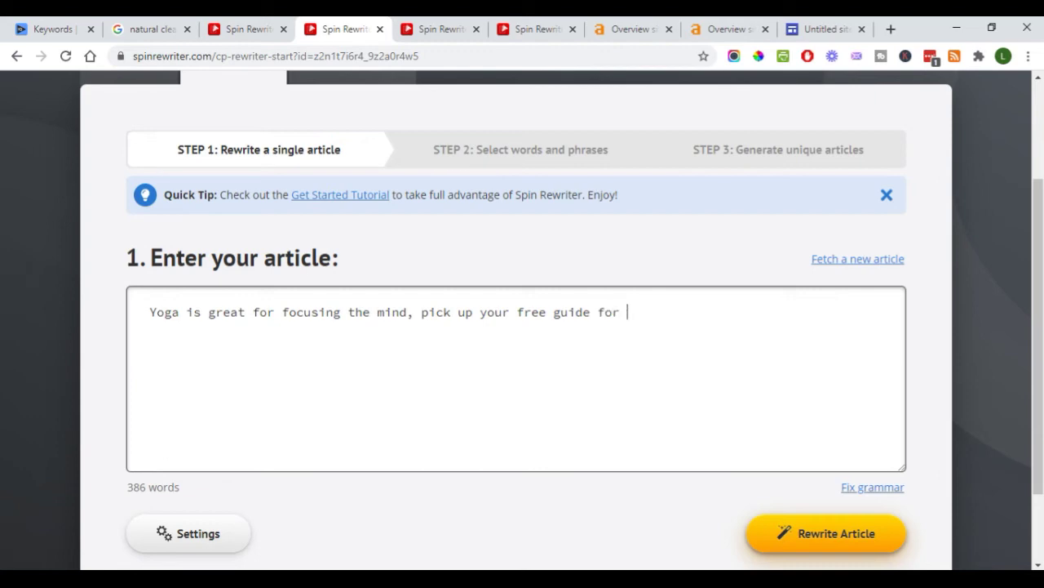
pyautogui.write('t 50')
pyautogui.write(' with')
pyautogui.write(' a bo')
pyautogui.write('nus ')
pyautogui.write('sin')
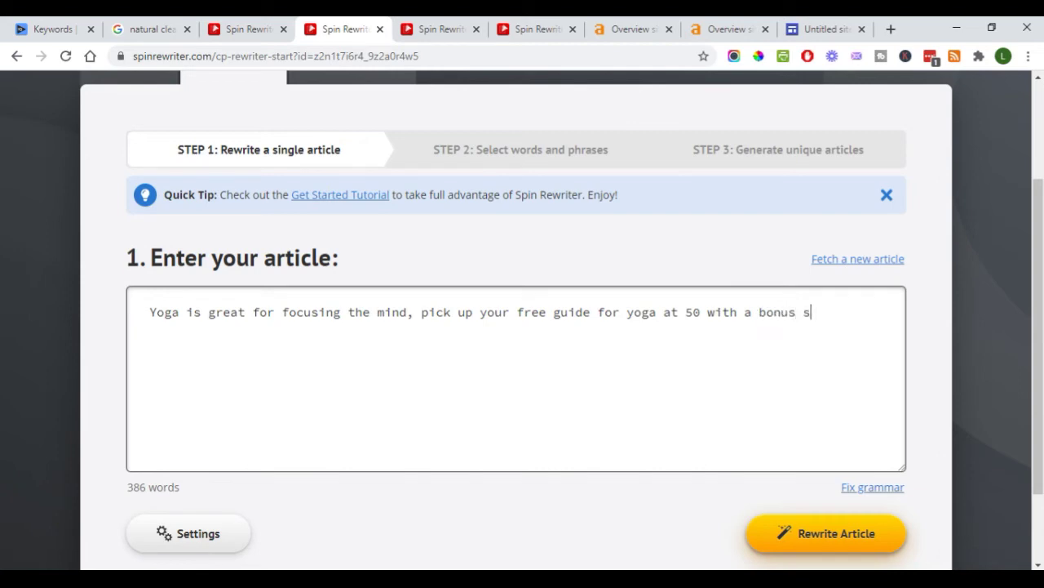
pyautogui.press('BackSpace')
pyautogui.press('BackSpace')
pyautogui.press('BackSpace')
pyautogui.write('inside')
pyautogui.moveTo(149, 312); pyautogui.dragTo(848, 311)
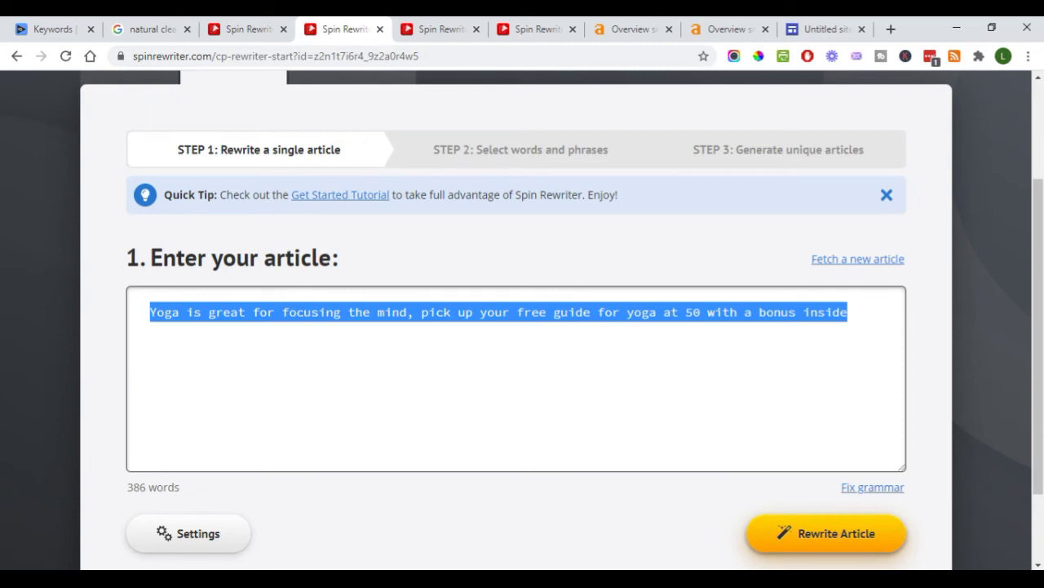
# Step: Rewrite the short yoga text with synonyms, check its number of possible versions, and finalize the article
pyautogui.click(826, 533)
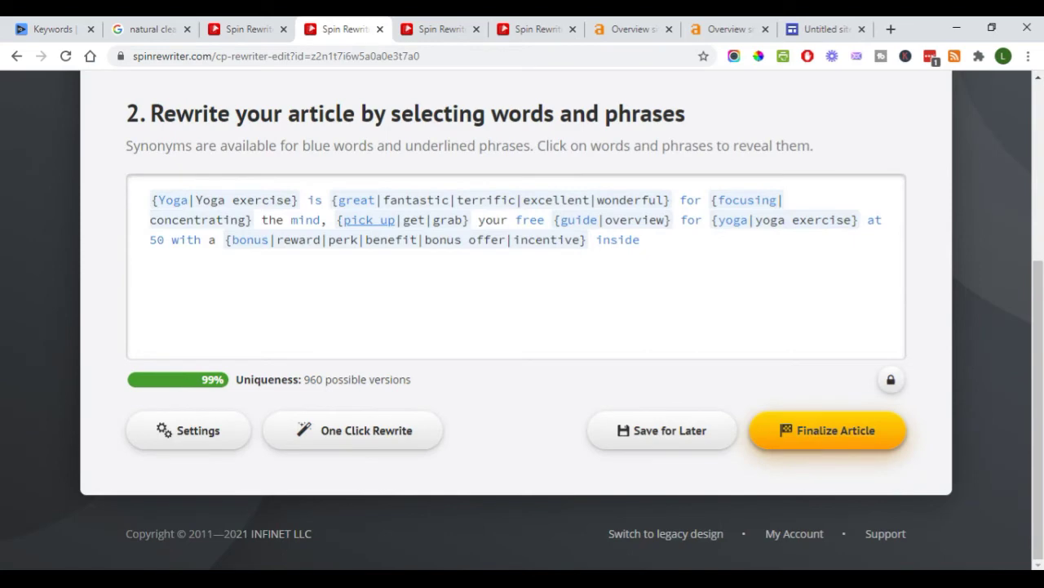
pyautogui.moveTo(305, 379); pyautogui.dragTo(411, 380)
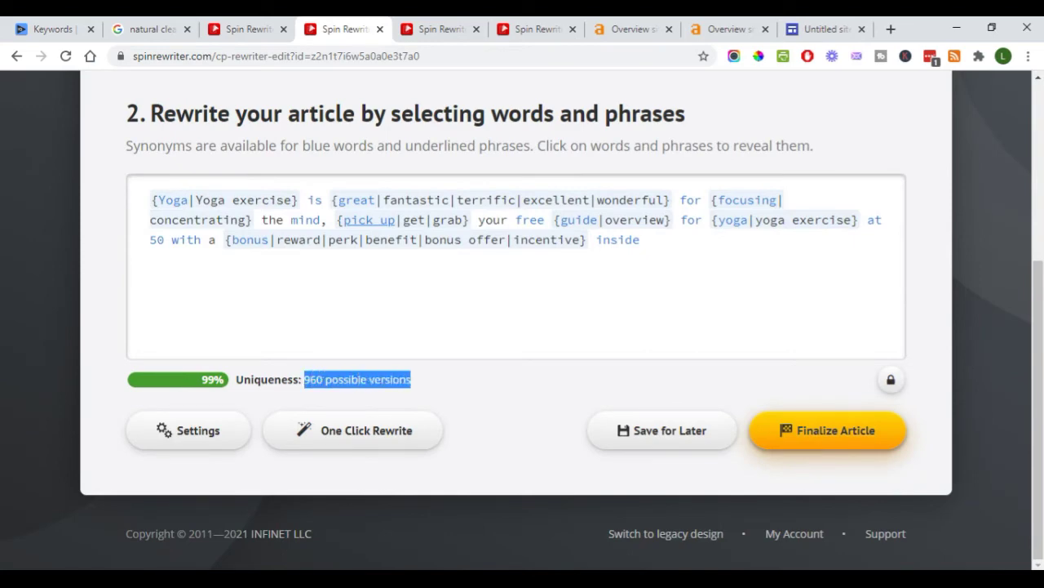
pyautogui.click(828, 430)
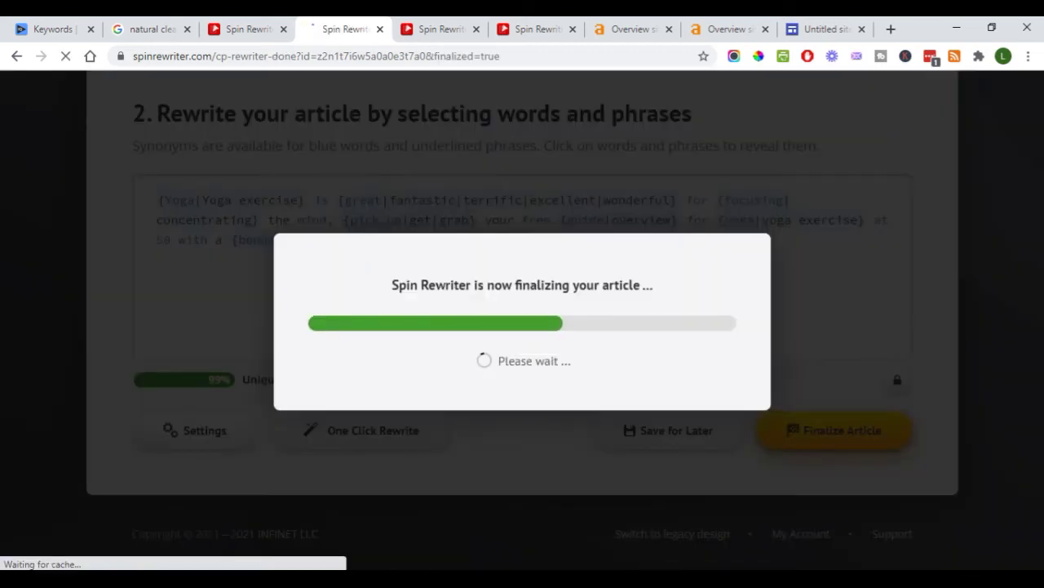
# Step: Generate three unique versions of the finalized yoga sentence one after another
pyautogui.scroll(-5, 522, 319)
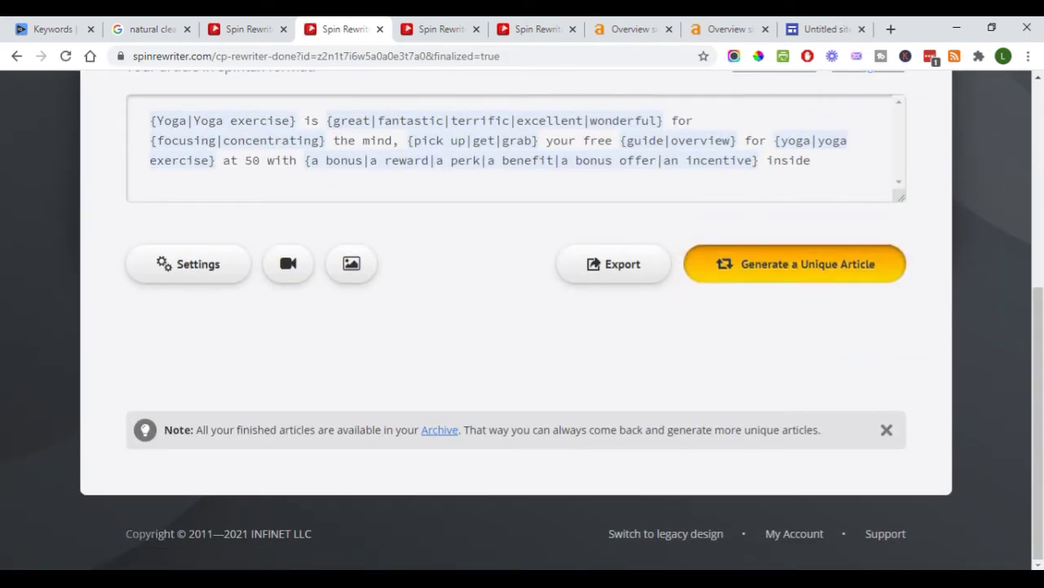
pyautogui.click(795, 264)
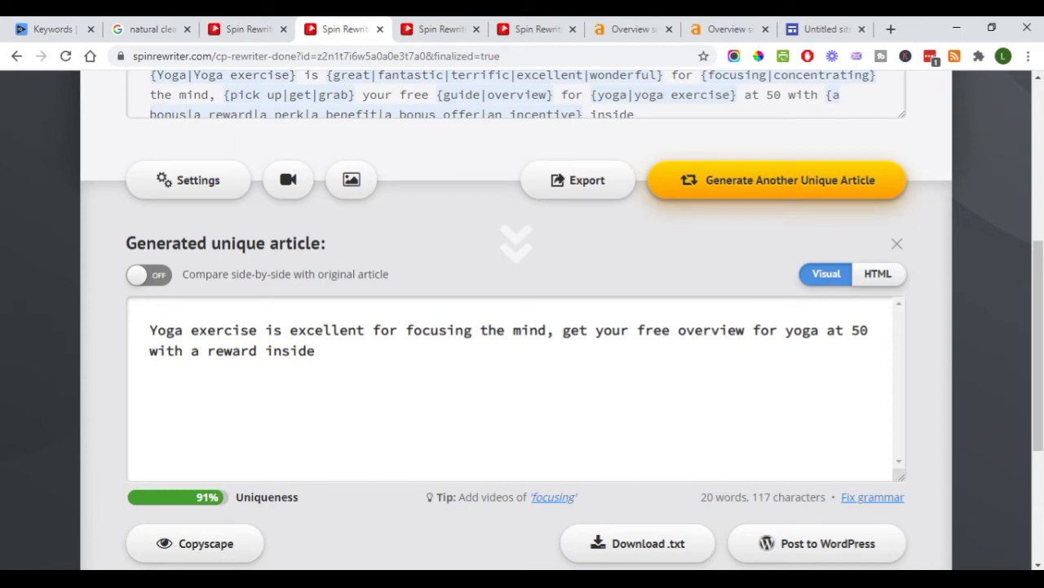
pyautogui.click(777, 179)
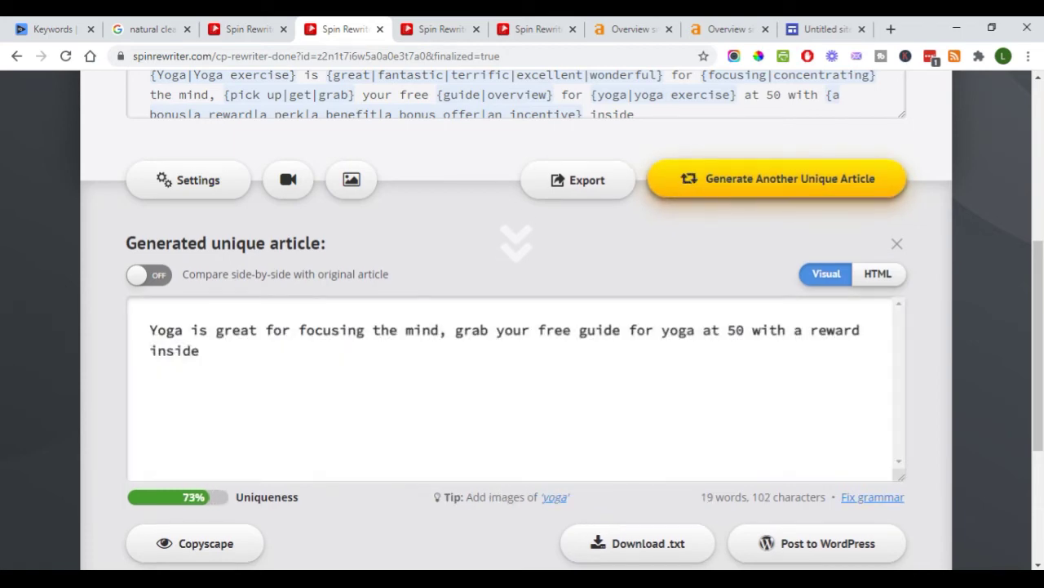
pyautogui.click(777, 180)
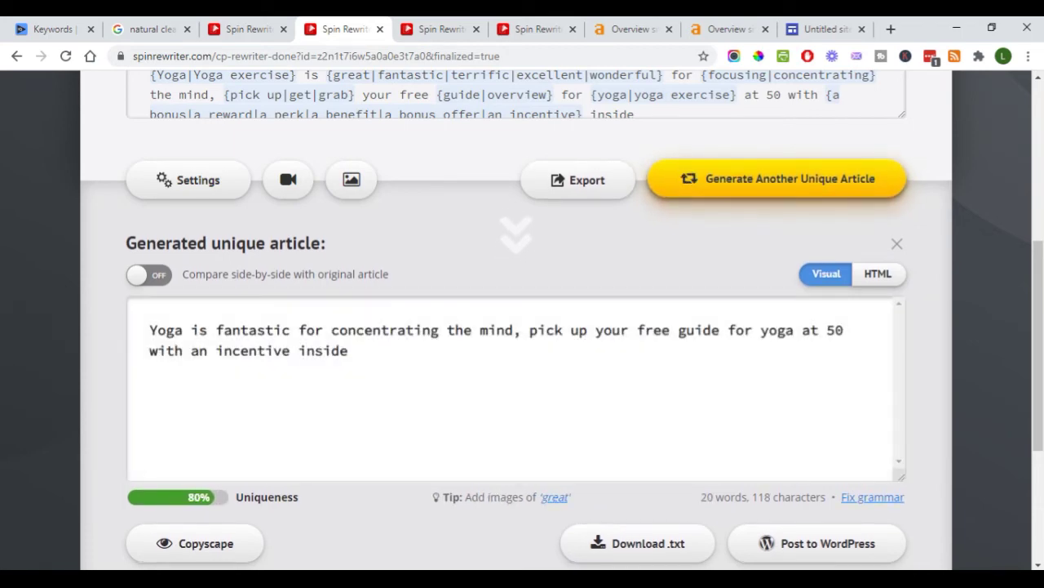
pyautogui.scroll(1, 517, 318)
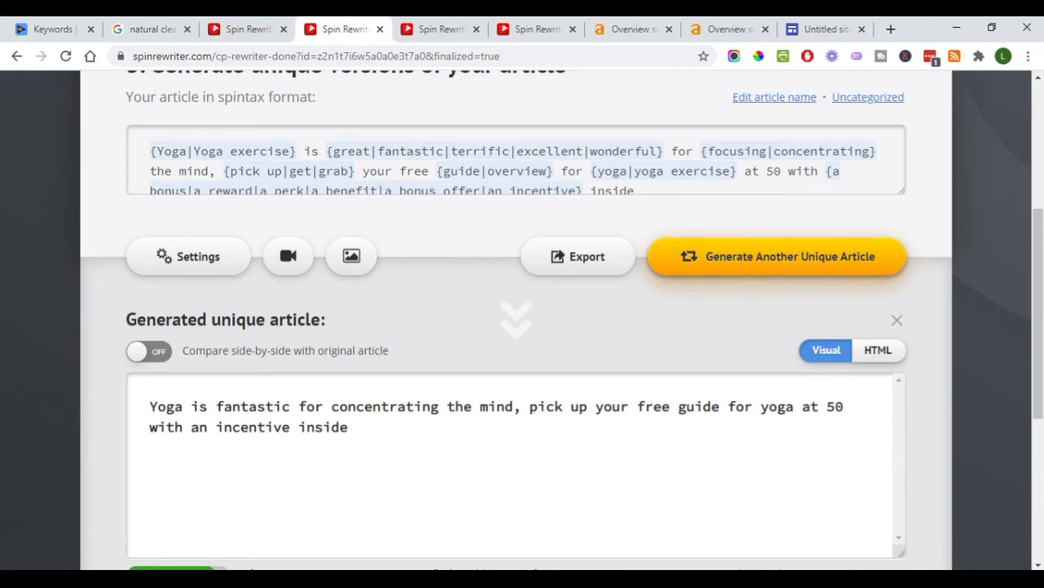
pyautogui.scroll(1, 522, 318)
pyautogui.scroll(-1, 522, 318)
pyautogui.scroll(1, 522, 318)
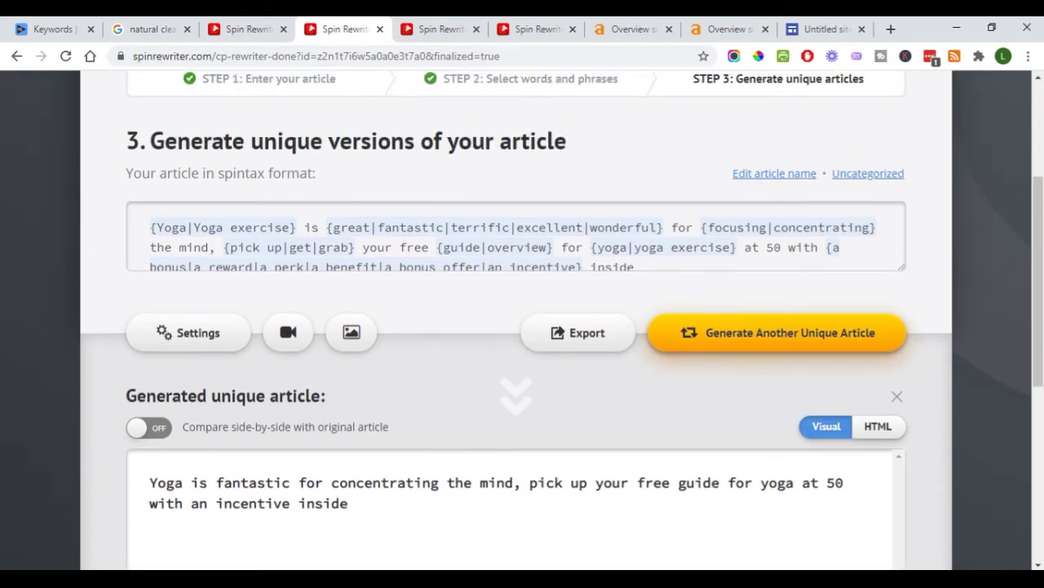
pyautogui.scroll(2, 522, 318)
pyautogui.scroll(-1, 522, 318)
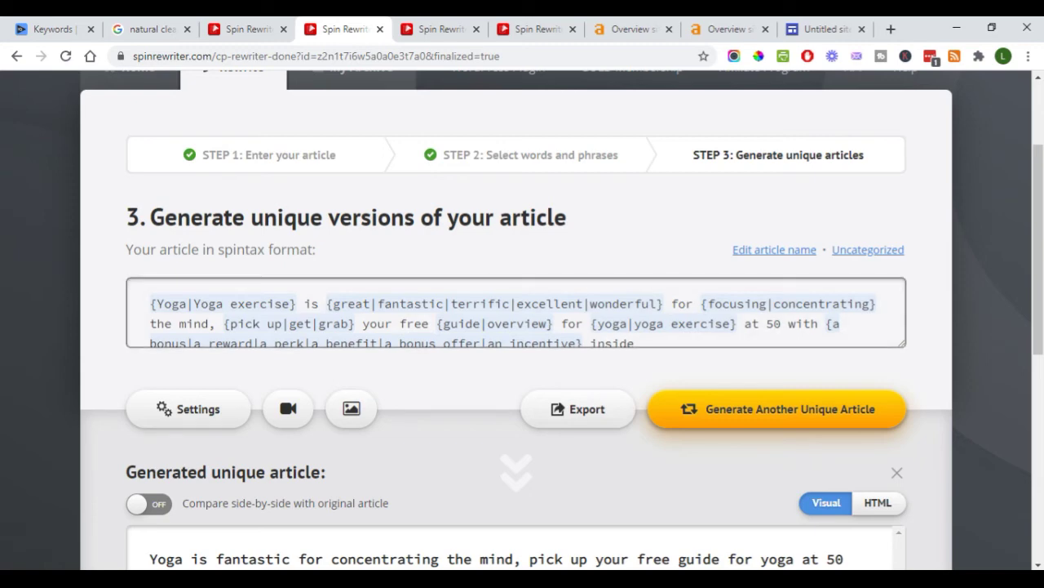
pyautogui.scroll(-1, 522, 318)
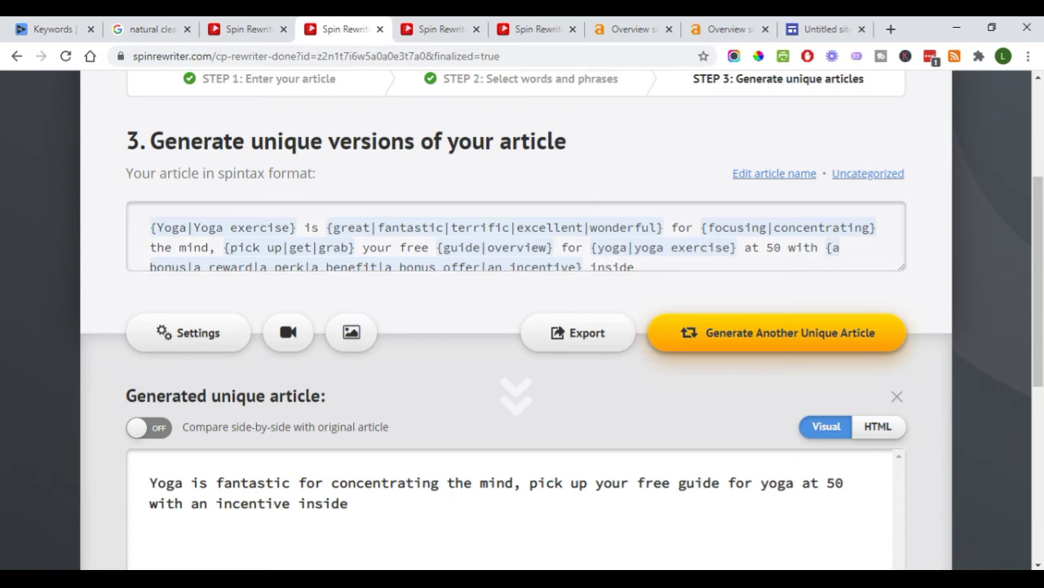
# Step: Switch to the Ahrefs overview of sites.google.com and examine its domain rating, backlink charts, CTLD distribution and anchors
pyautogui.scroll(-1, 522, 319)
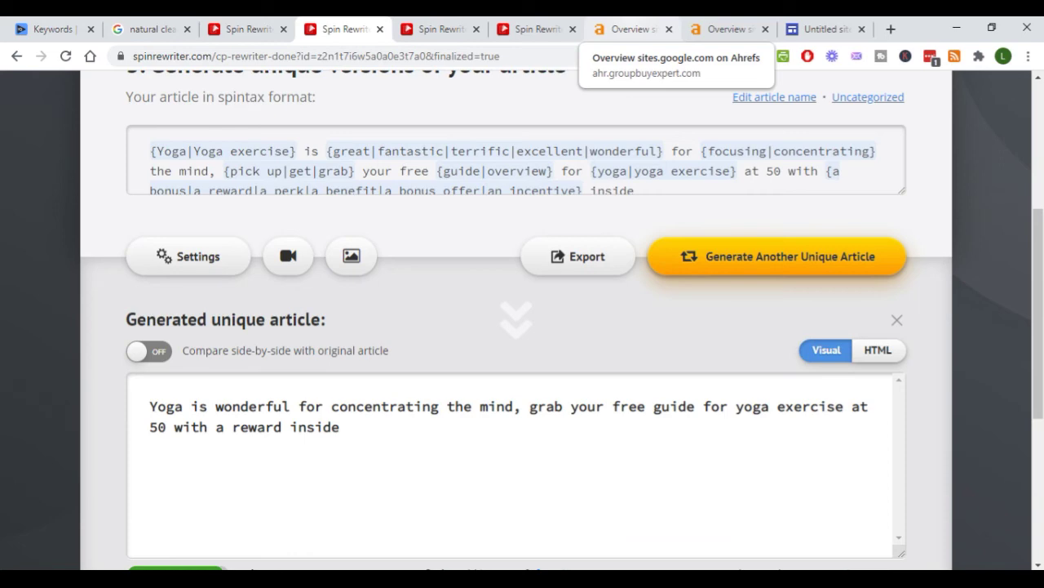
pyautogui.click(630, 28)
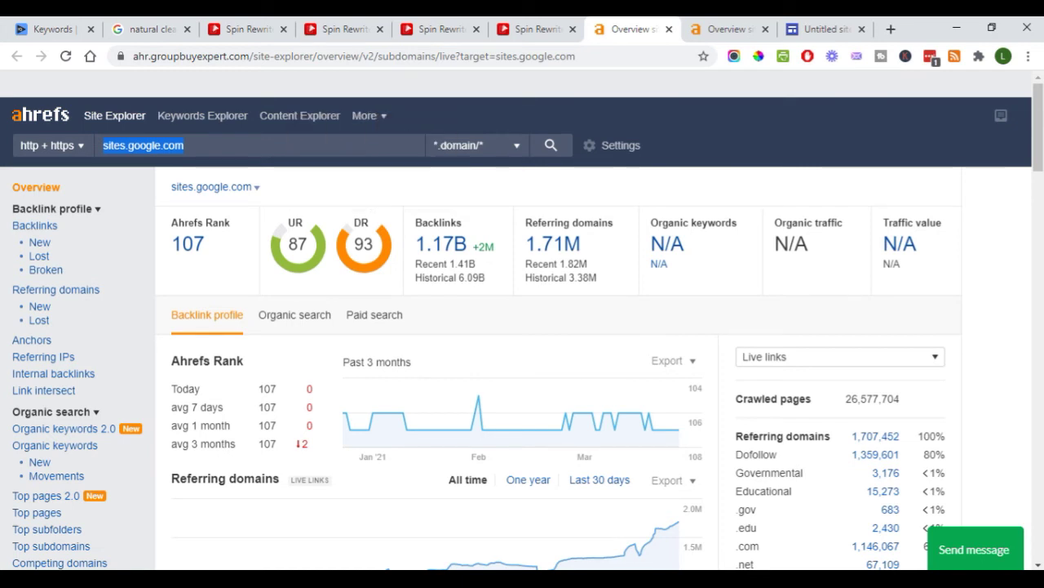
pyautogui.moveTo(363, 225)
pyautogui.scroll(-1, 535, 352)
pyautogui.scroll(-8, 535, 352)
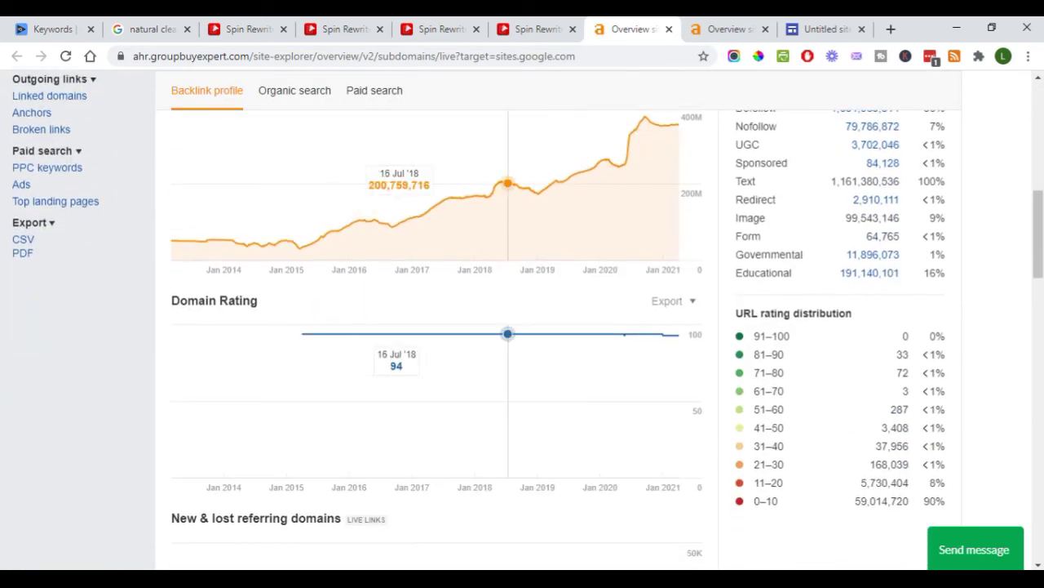
pyautogui.scroll(-11, 536, 353)
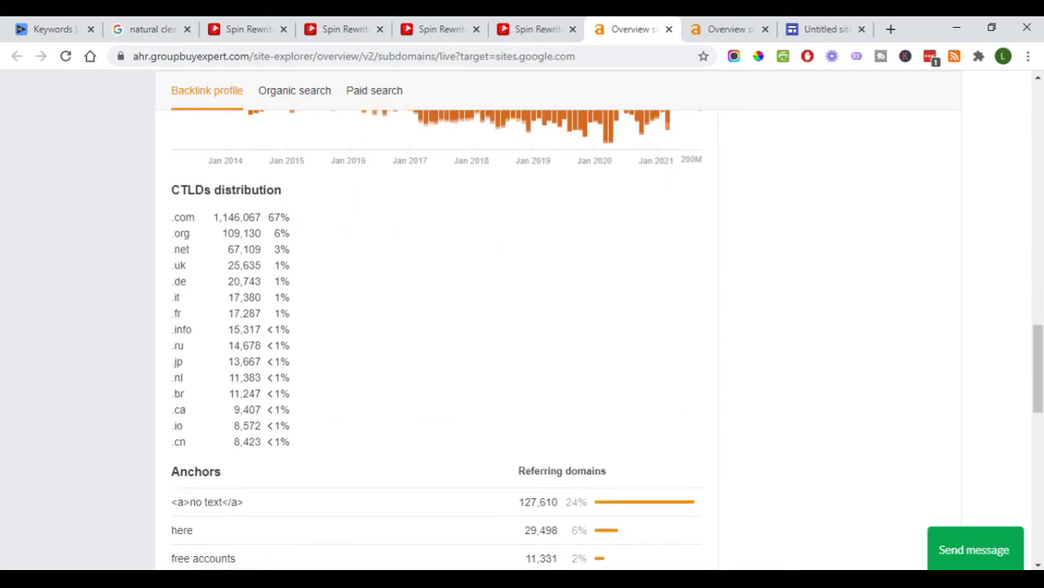
pyautogui.scroll(-2, 436, 327)
# Step: Examine the organic keywords report for sites.google.com, comparing keyword volume, difficulty, traffic, position and ranking URLs
pyautogui.hotkey('ctrl', 'Tab')
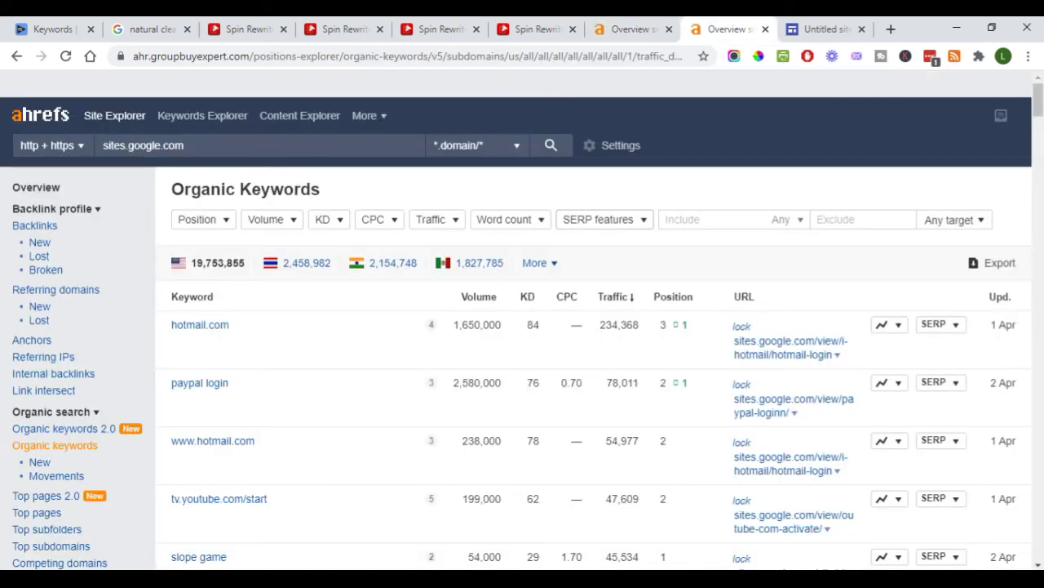
pyautogui.scroll(-2, 431, 392)
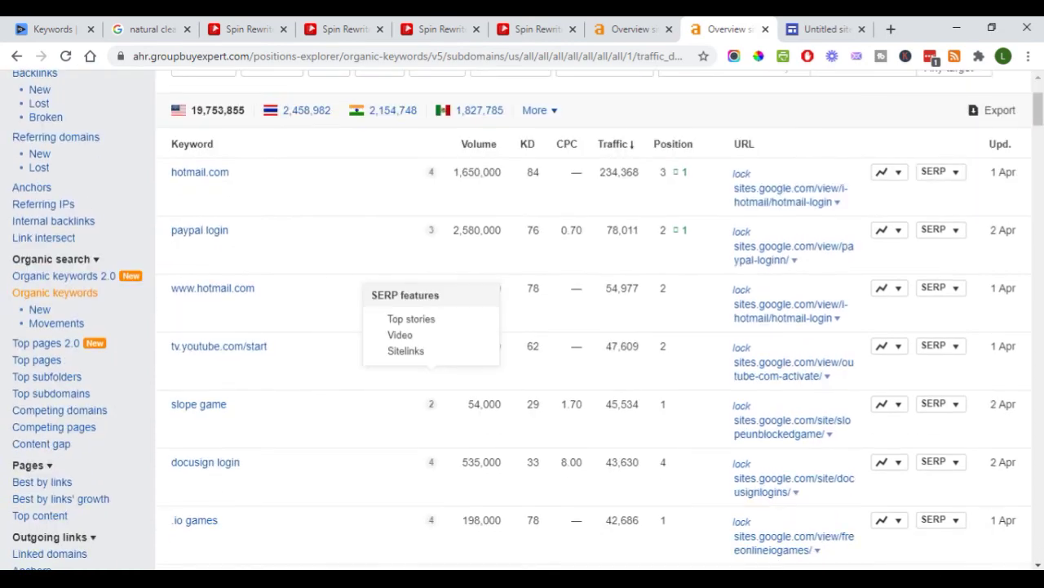
pyautogui.scroll(2, 522, 326)
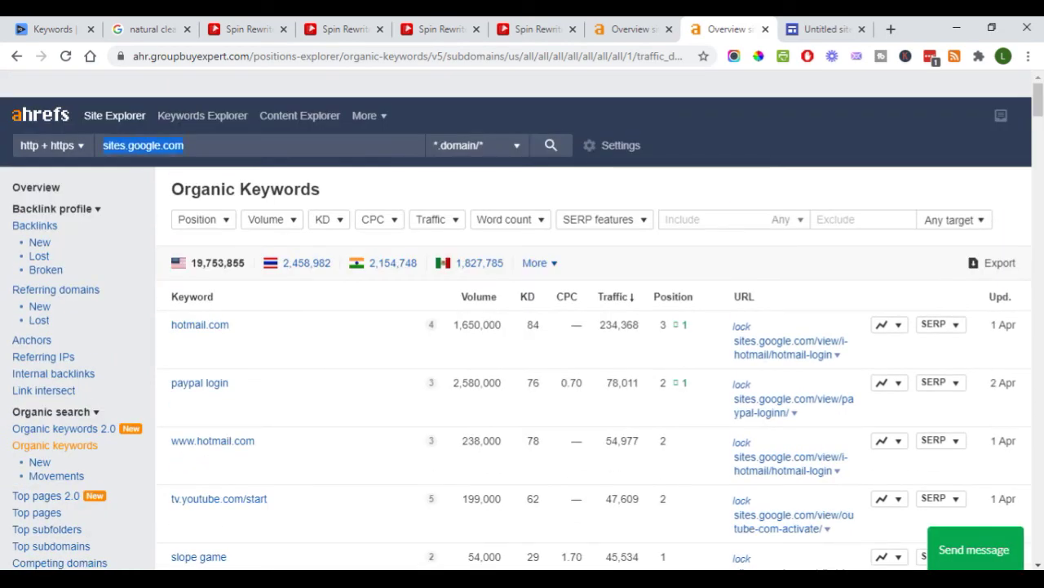
pyautogui.scroll(-1, 522, 326)
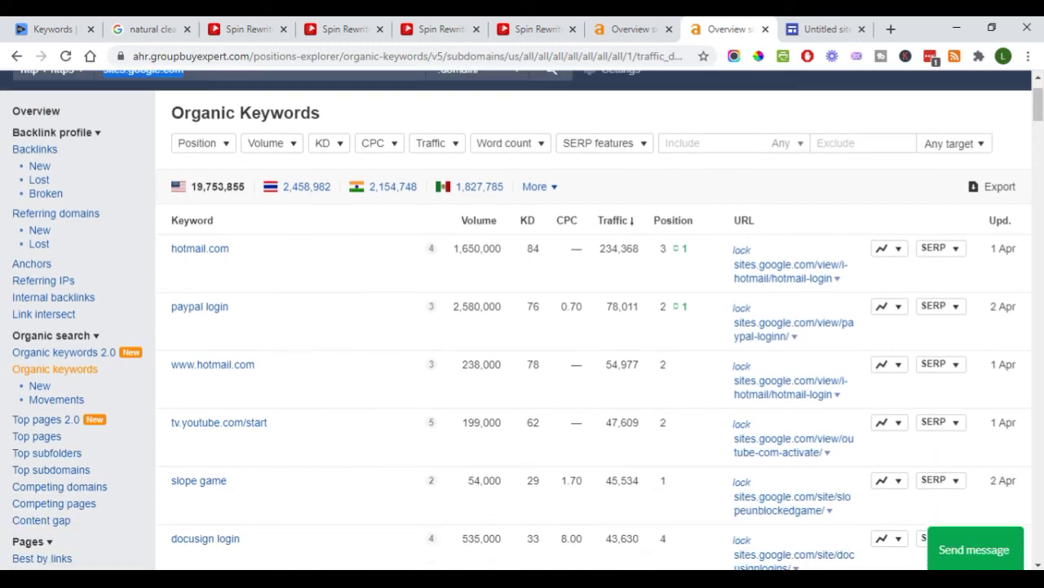
pyautogui.scroll(-2, 523, 327)
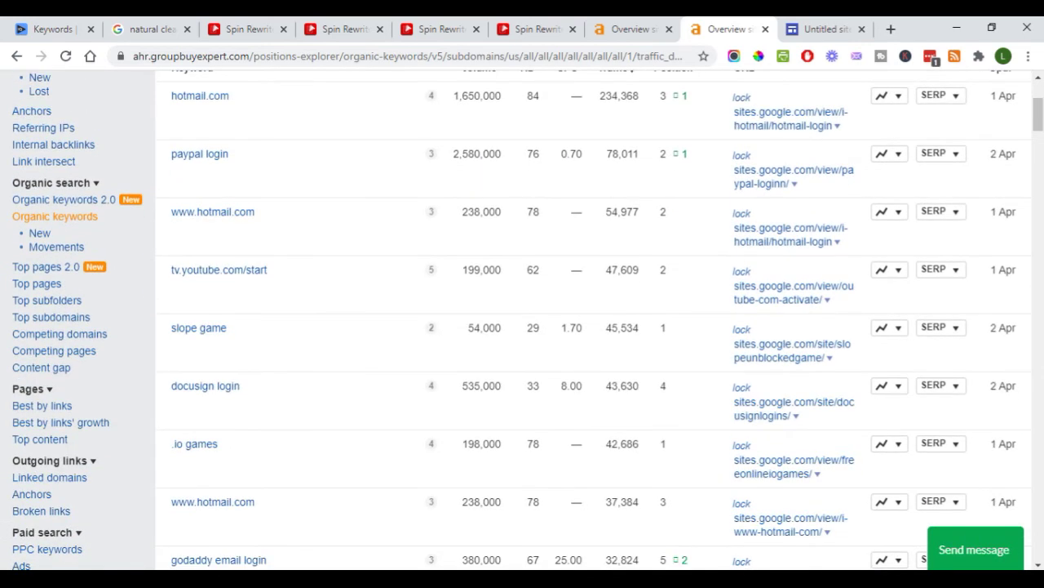
pyautogui.scroll(2, 522, 326)
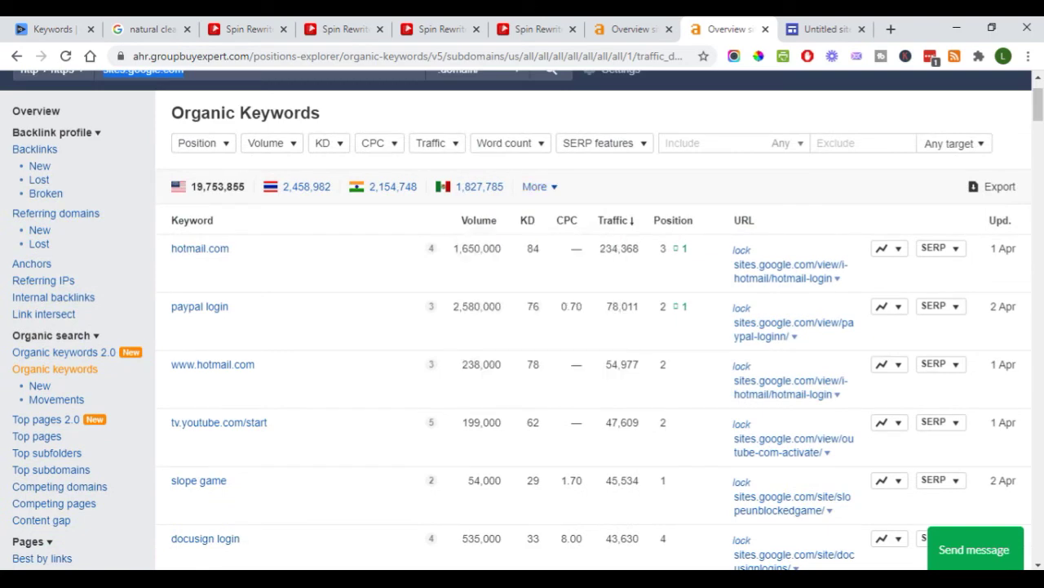
pyautogui.scroll(-4, 523, 326)
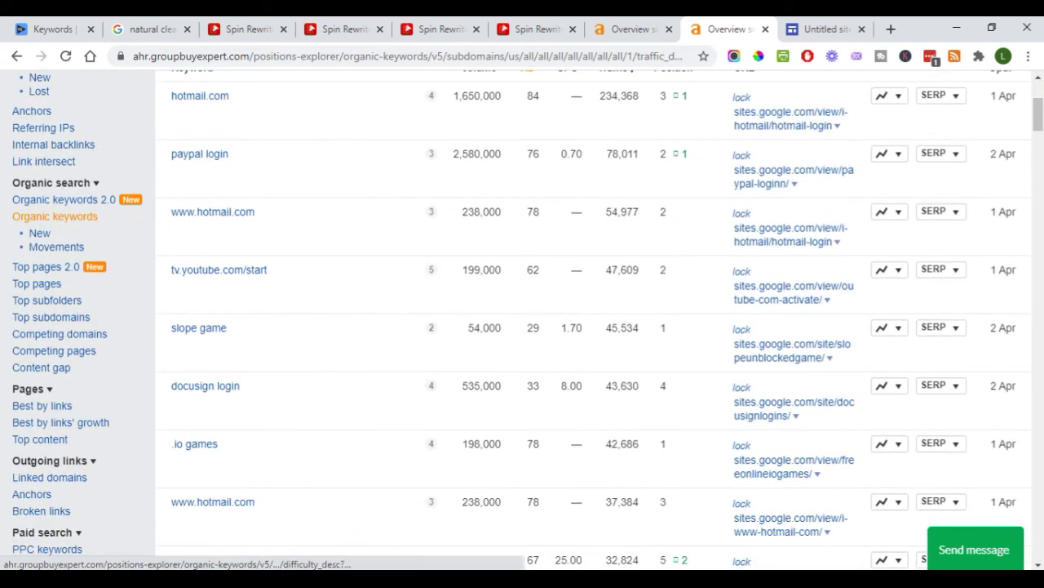
pyautogui.scroll(-3, 522, 327)
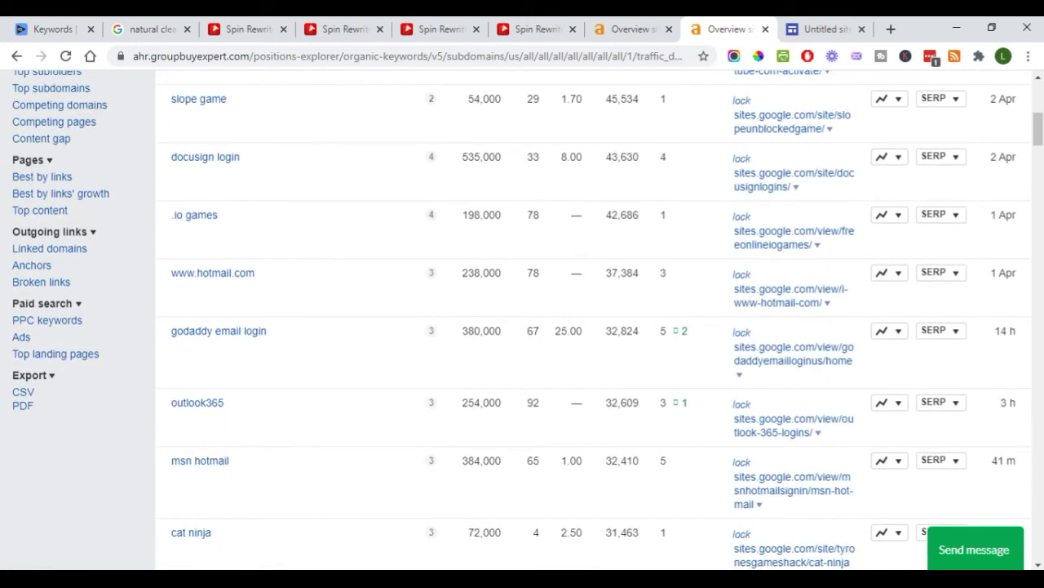
pyautogui.scroll(-2, 522, 327)
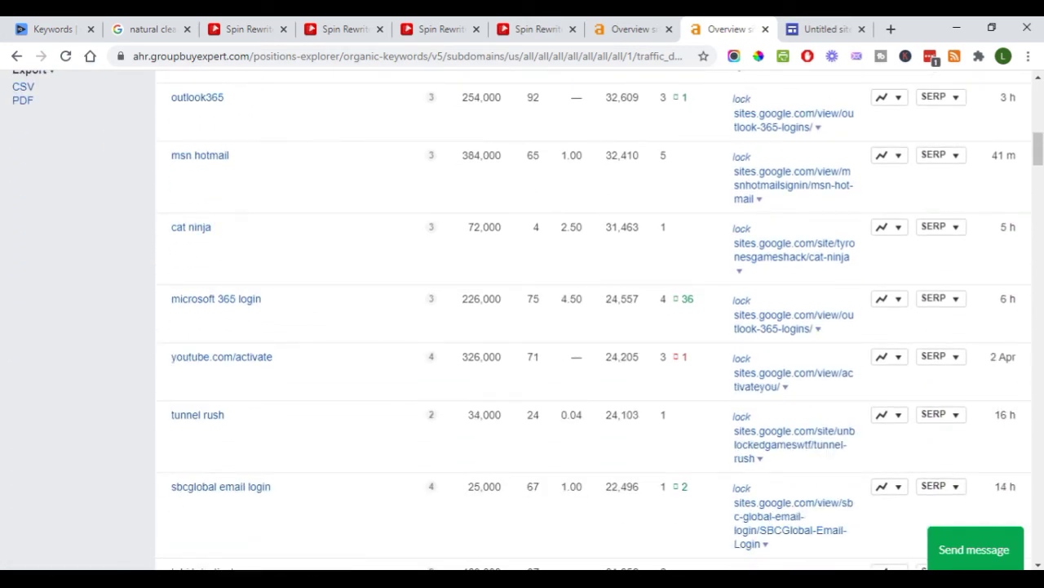
# Step: Open the ranking page for the "cat ninja" keyword in a new tab and look through its content
pyautogui.rightClick(804, 250)
pyautogui.press('Escape')
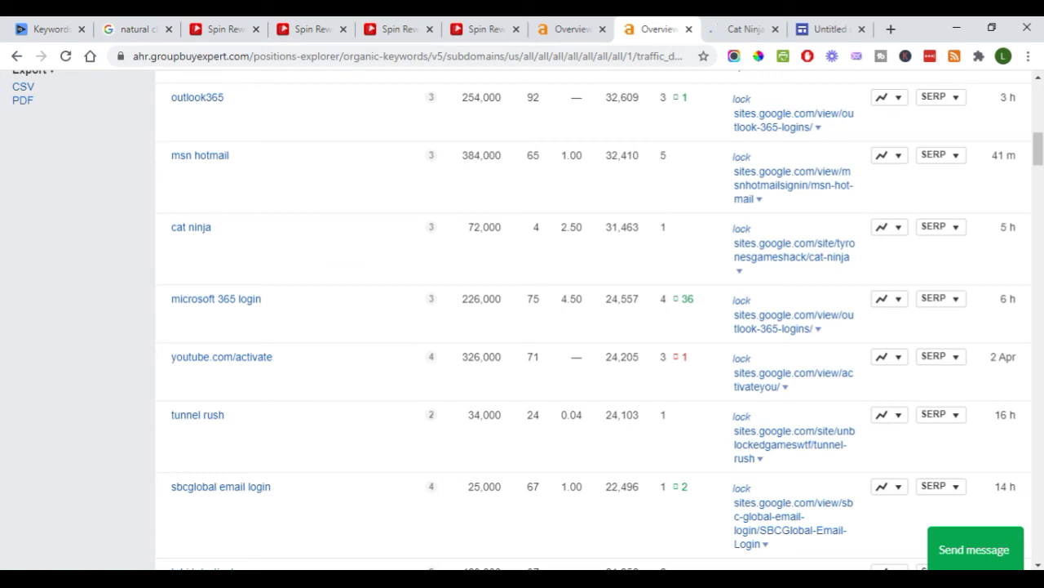
pyautogui.hotkey('ctrl', 'Tab')
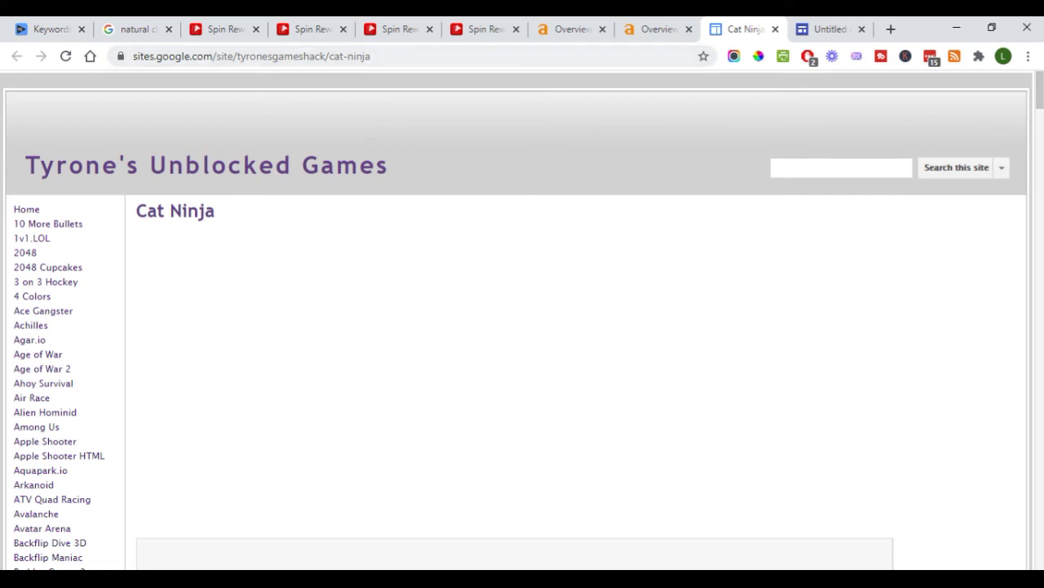
pyautogui.scroll(-7, 522, 326)
pyautogui.scroll(-8, 522, 326)
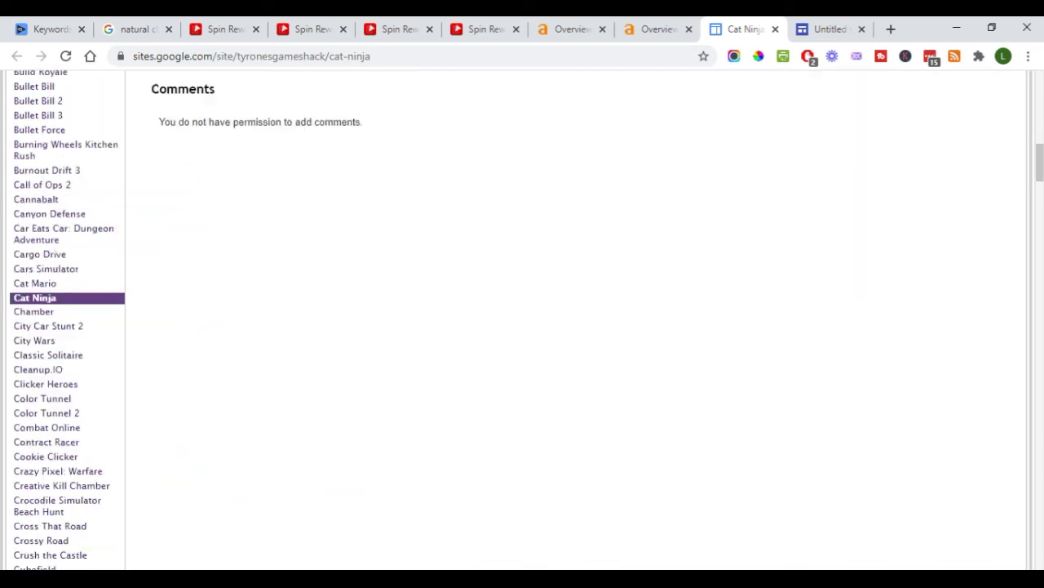
pyautogui.scroll(5, 522, 326)
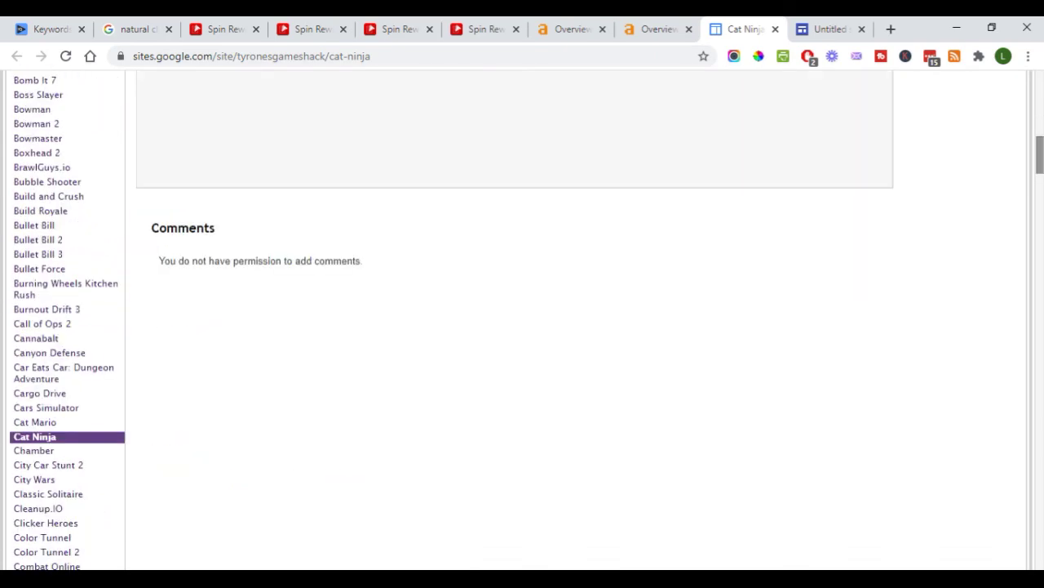
pyautogui.scroll(9, 522, 326)
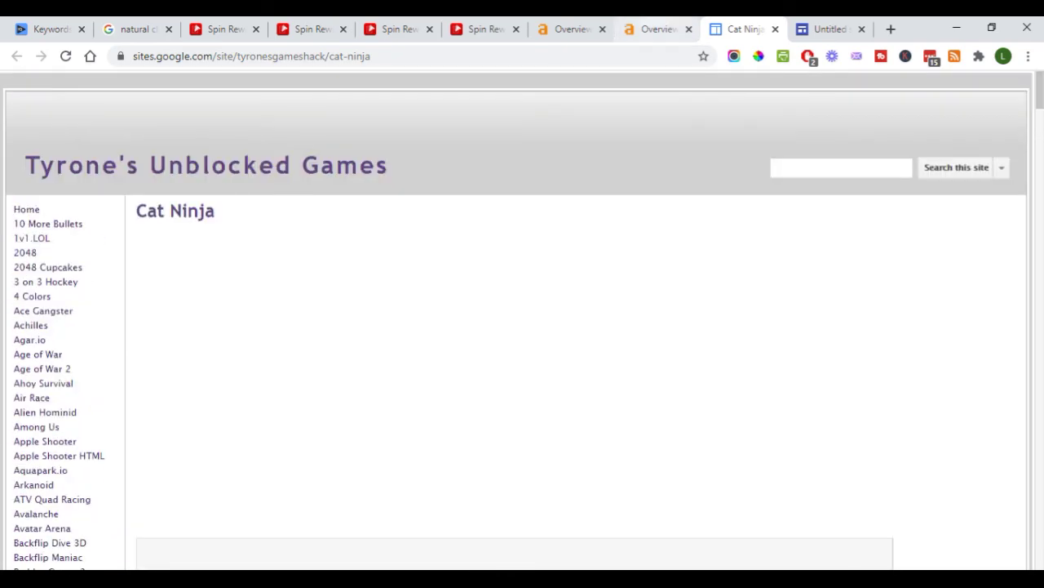
# Step: Compare the "cat ninja" keyword's ranking data with the amount of content on its Google Sites page
pyautogui.click(657, 29)
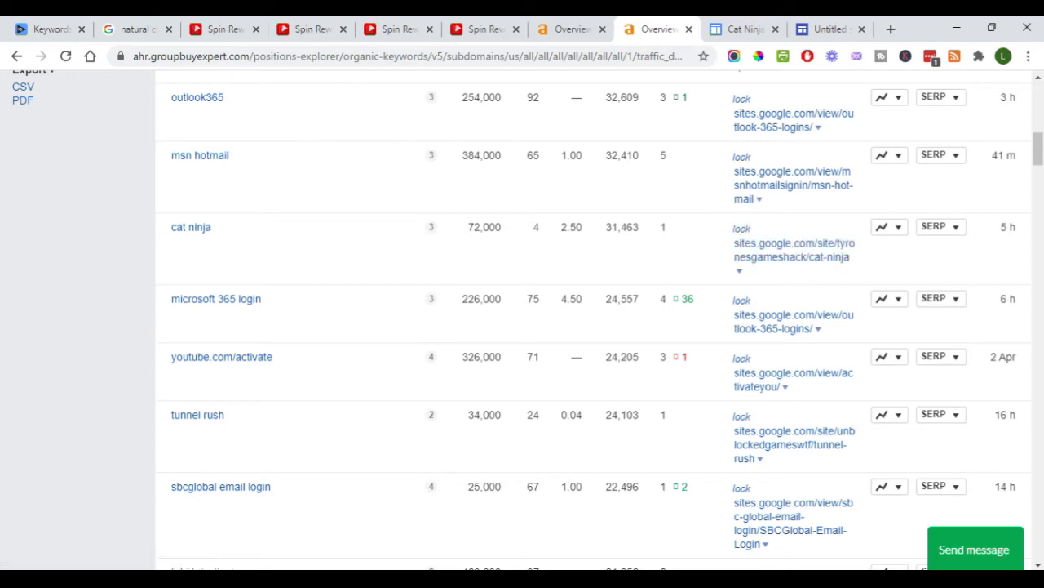
pyautogui.click(745, 29)
pyautogui.scroll(-13, 522, 326)
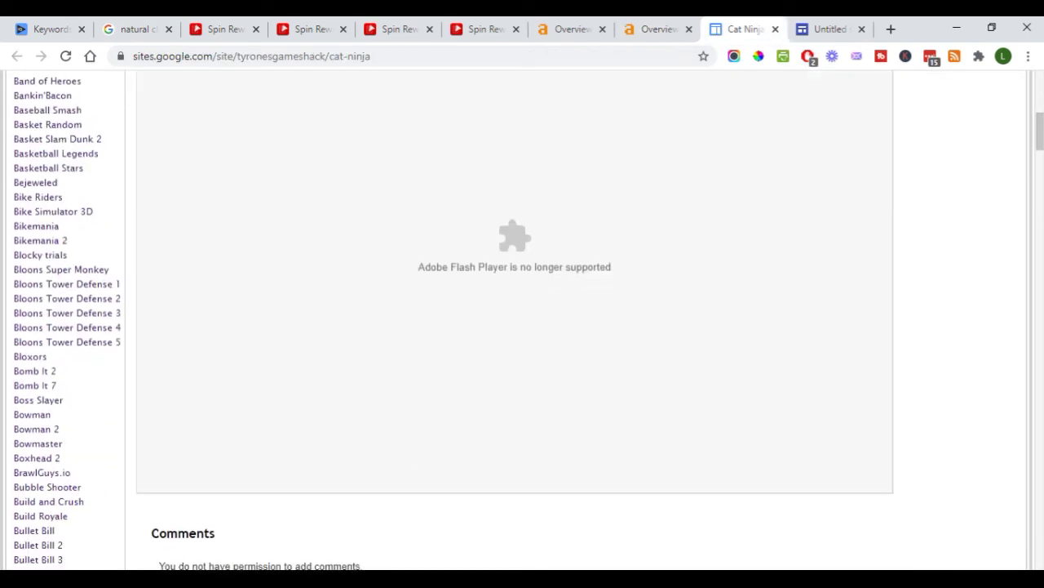
pyautogui.scroll(15, 32, 244)
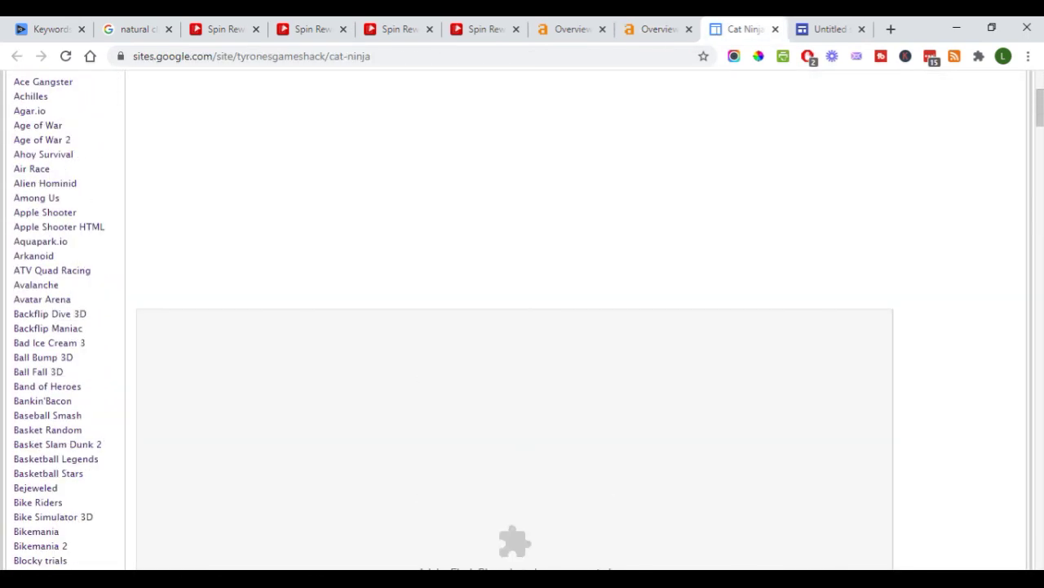
pyautogui.scroll(-15, 41, 367)
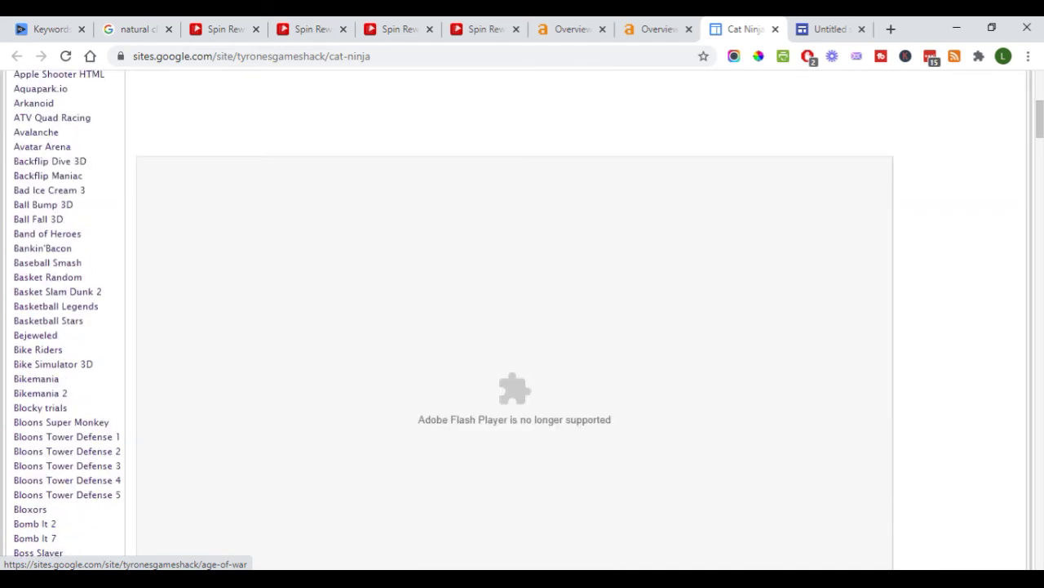
pyautogui.scroll(-1, 41, 371)
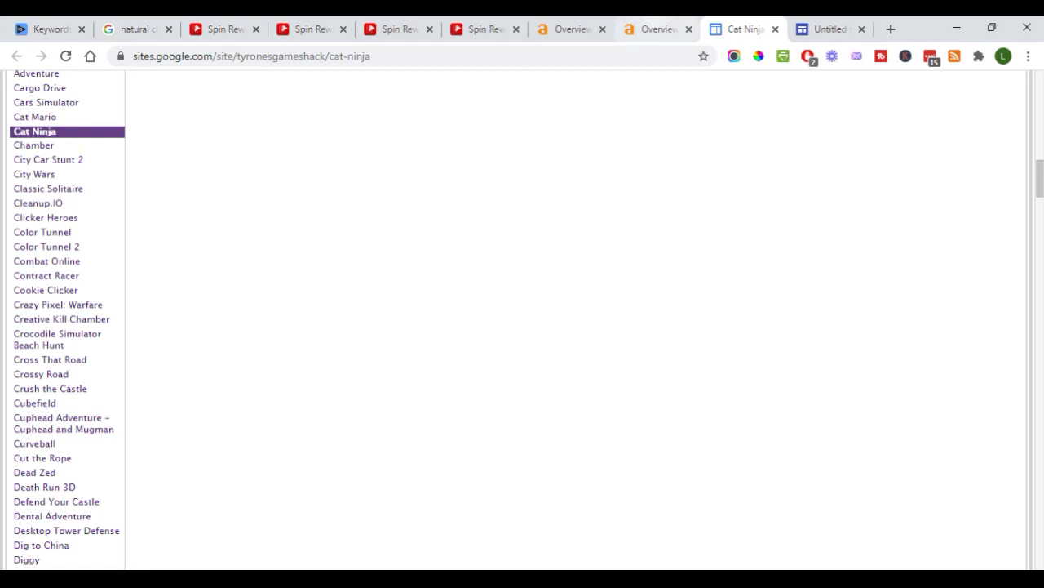
pyautogui.scroll(2, 522, 318)
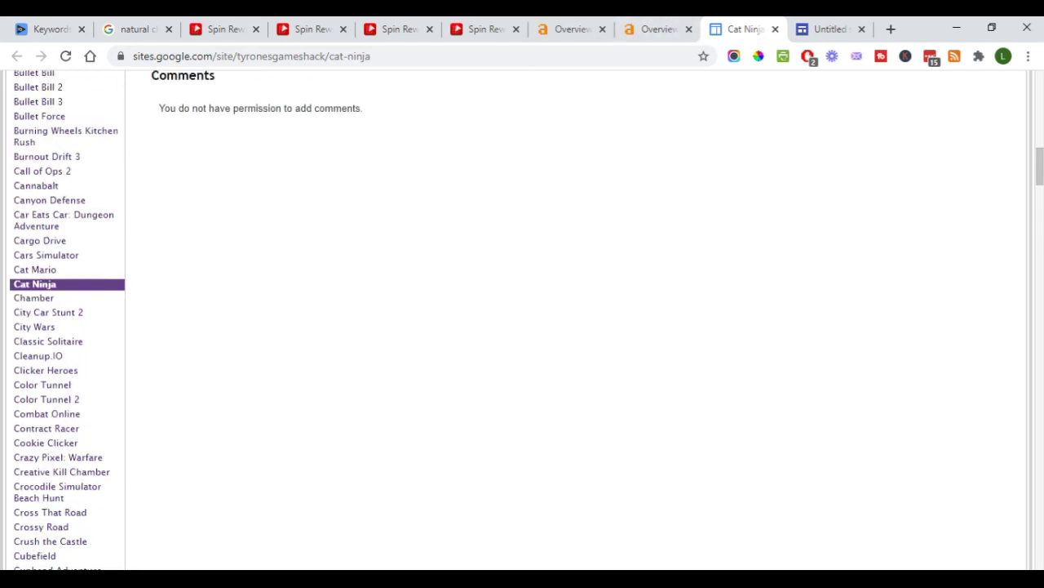
pyautogui.click(656, 28)
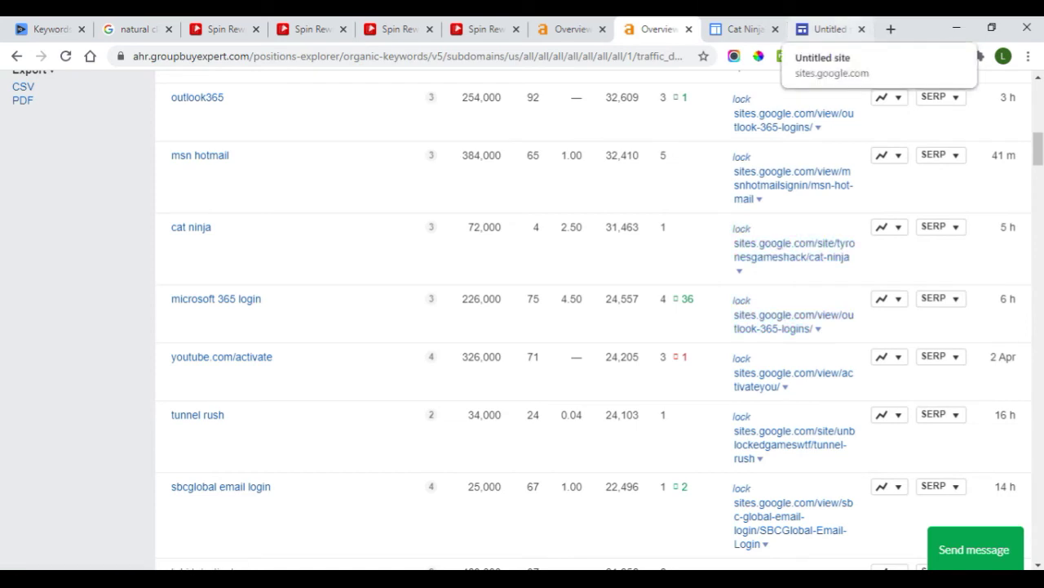
# Step: Switch to the untitled Google Sites draft, check its site name and page title fields, and insert a text box below the header
pyautogui.click(829, 29)
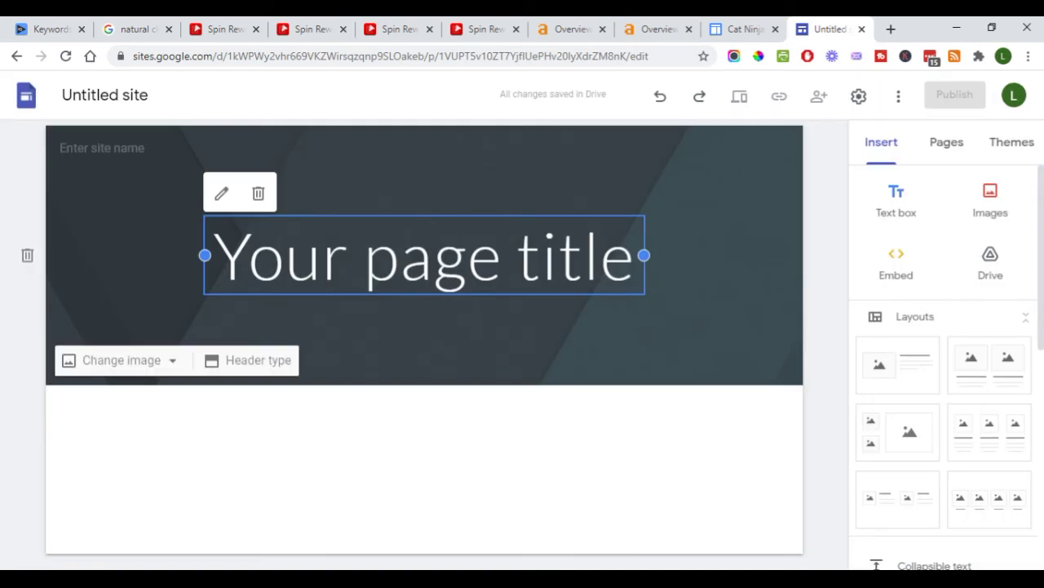
pyautogui.click(104, 95)
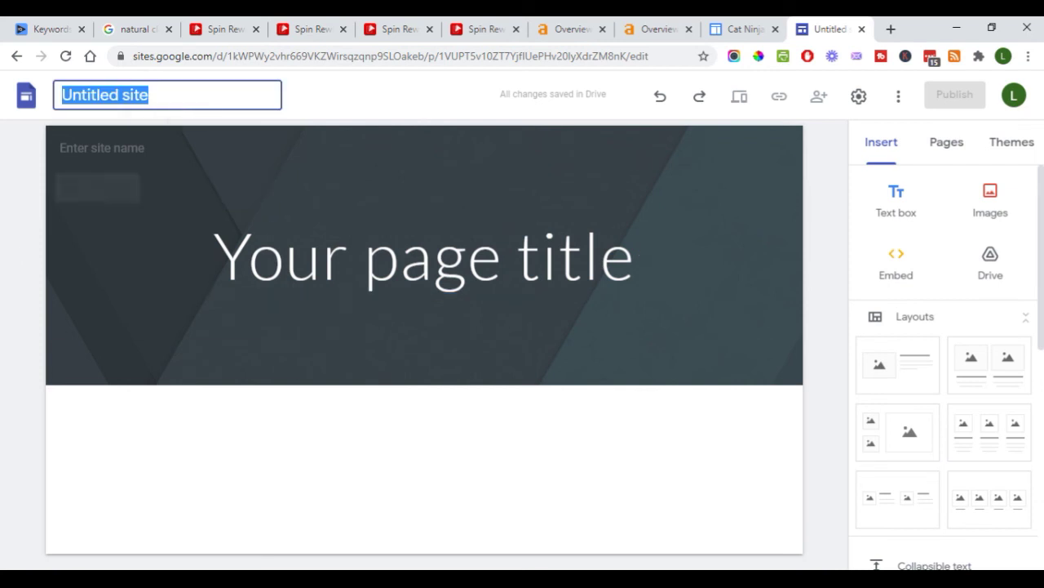
pyautogui.click(423, 254)
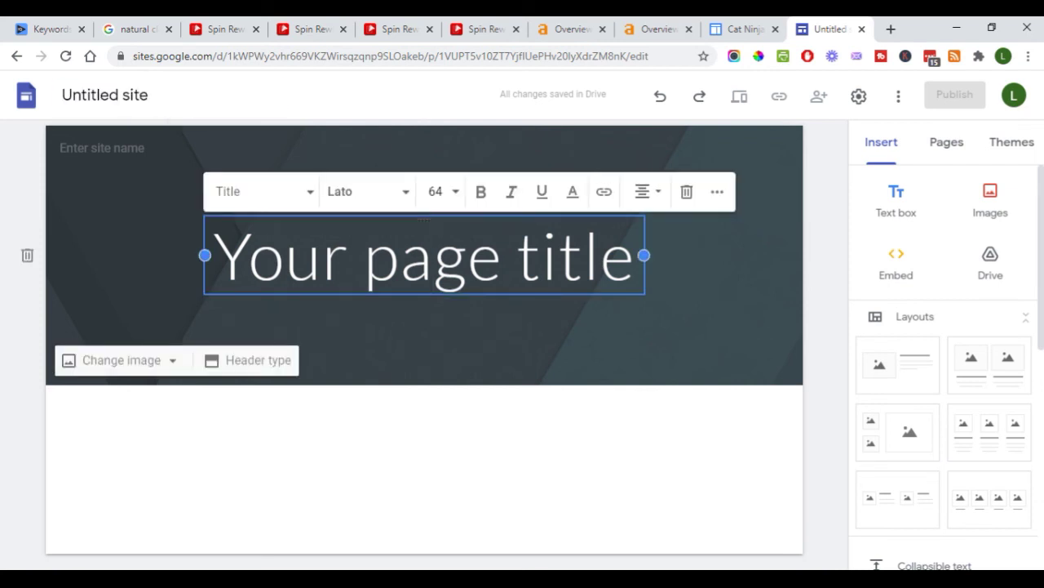
pyautogui.click(895, 200)
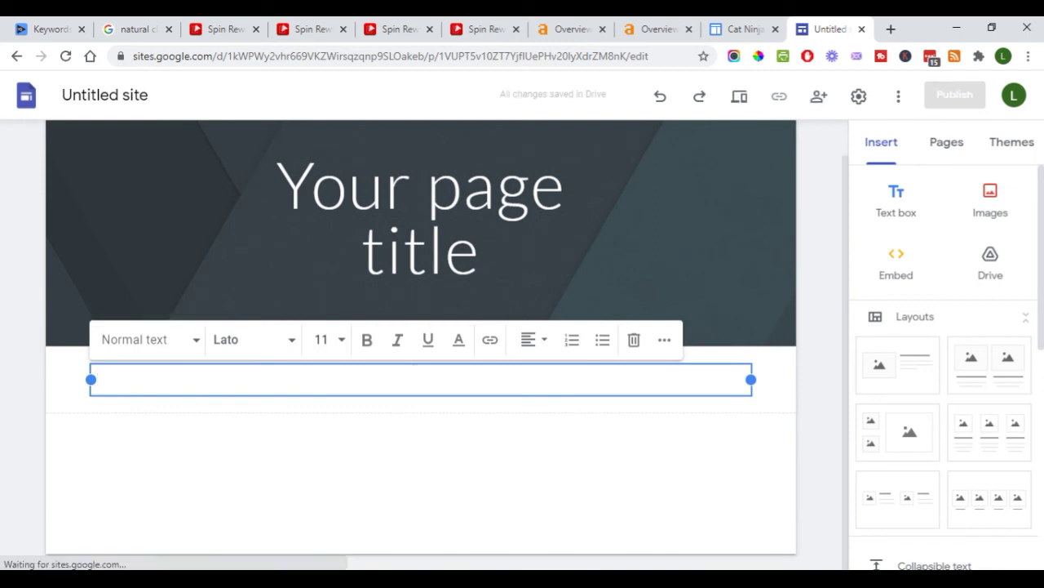
# Step: Check the image upload option and the web embed options by URL and by code, leaving without inserting anything
pyautogui.click(990, 200)
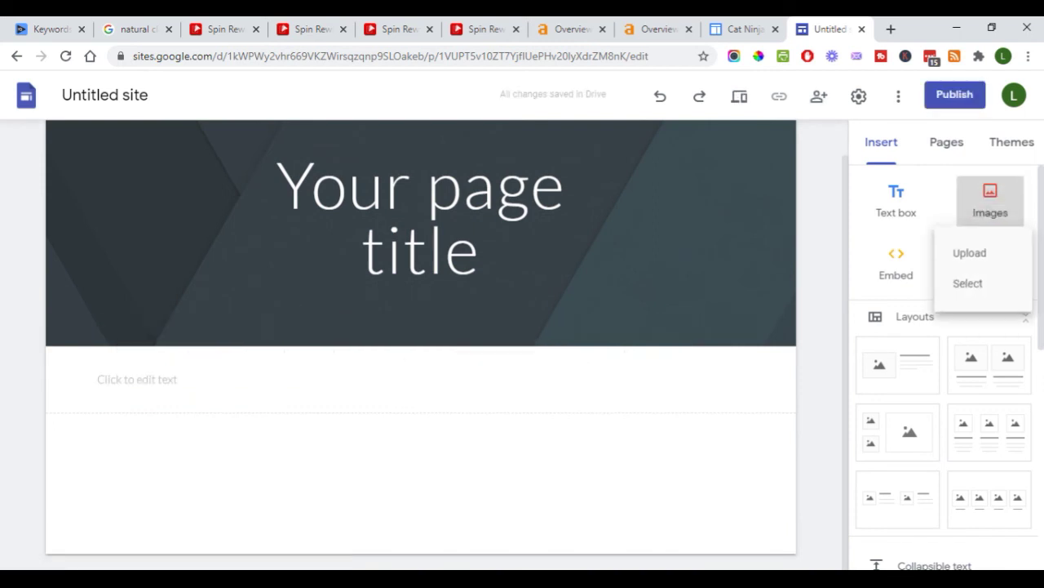
pyautogui.click(975, 253)
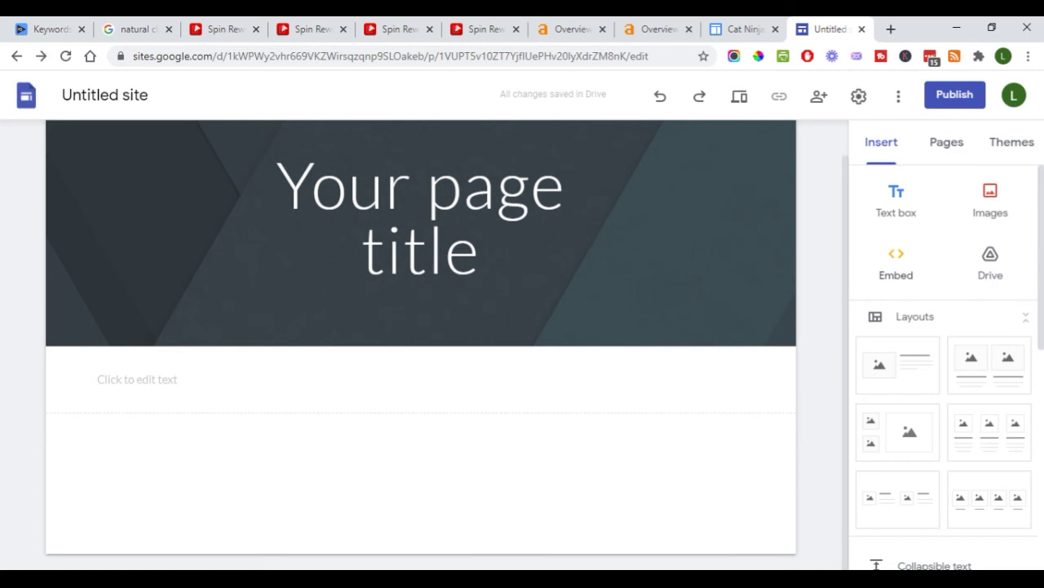
pyautogui.click(896, 263)
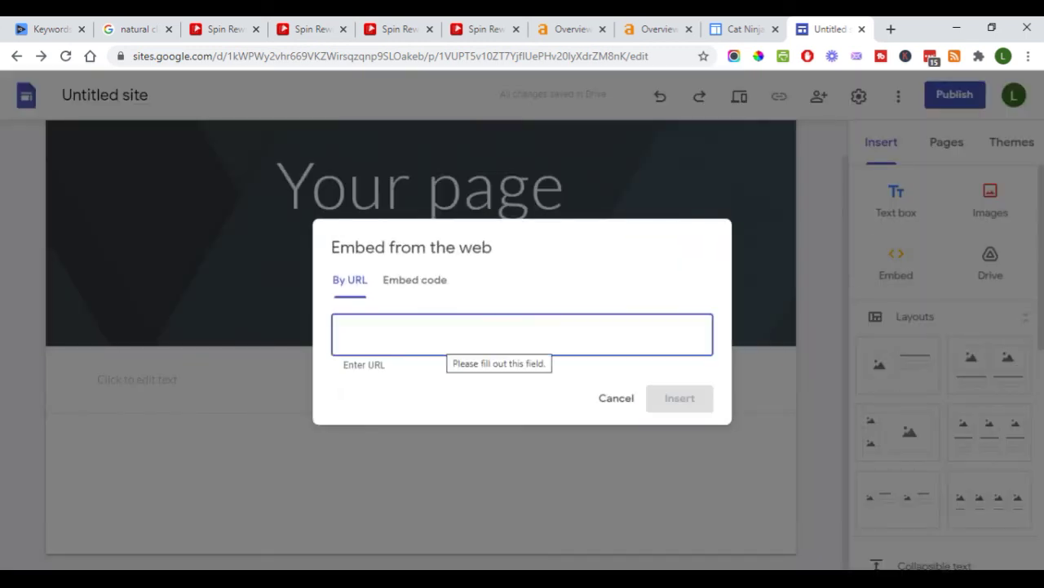
pyautogui.click(415, 279)
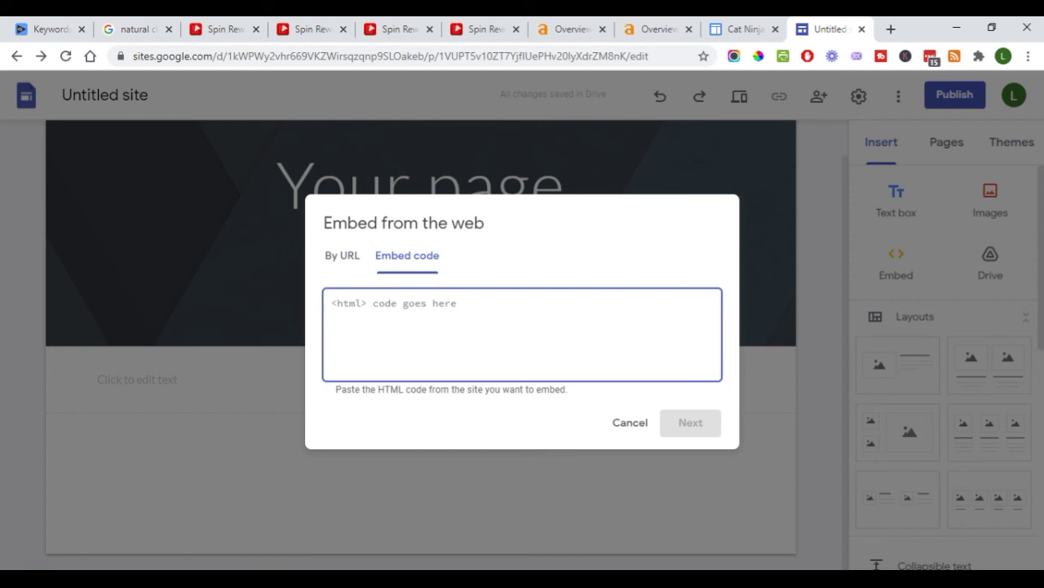
pyautogui.click(630, 421)
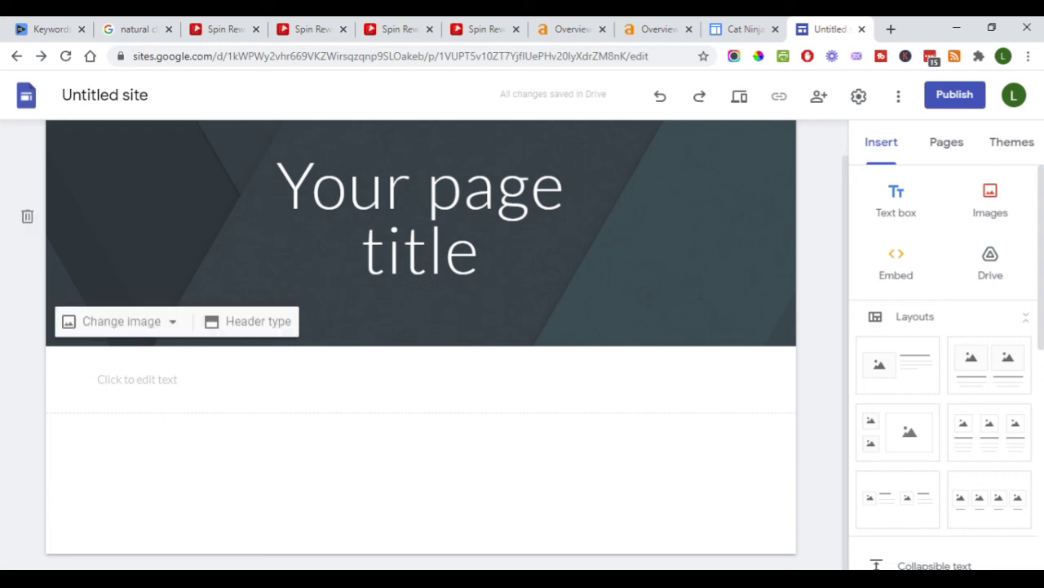
# Step: Recheck the sites.google.com keyword rankings in Ahrefs and return to the untitled Google Sites draft
pyautogui.click(657, 28)
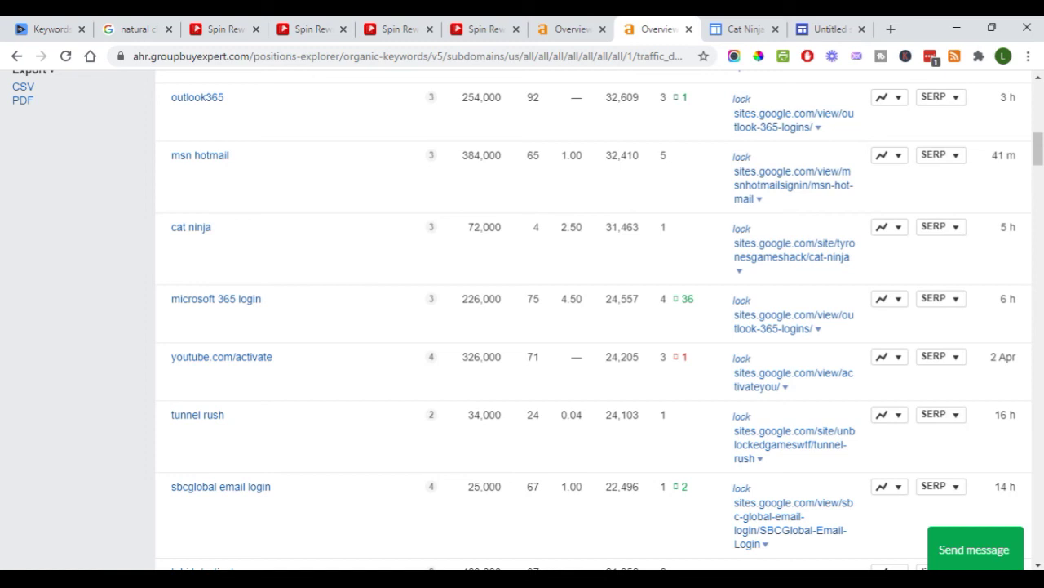
pyautogui.click(829, 28)
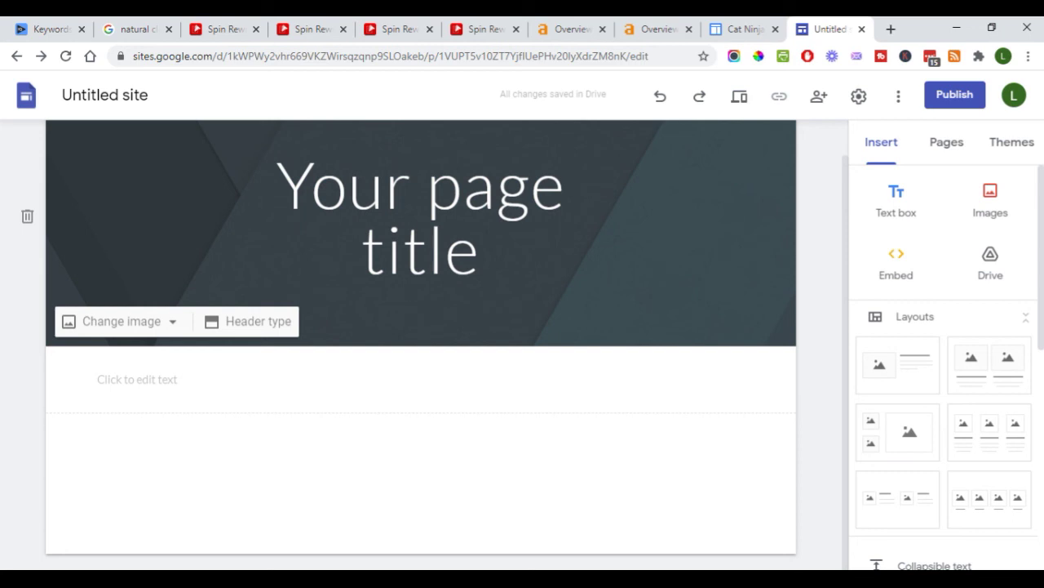
# Step: Look over Spin Rewriter's GOLD Membership offer and the generated yoga article, ending back on the Google Sites draft
pyautogui.click(486, 28)
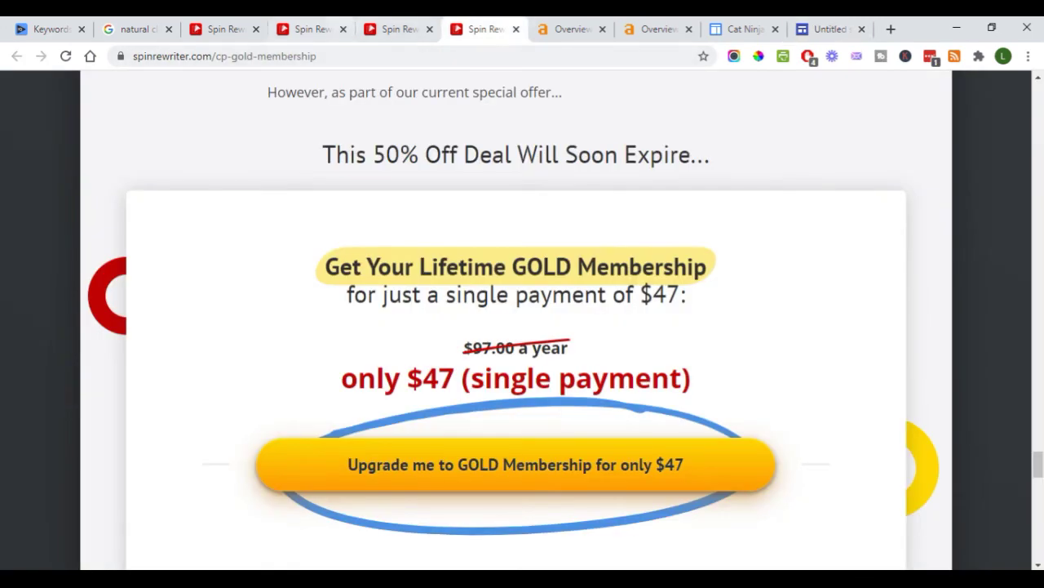
pyautogui.click(310, 28)
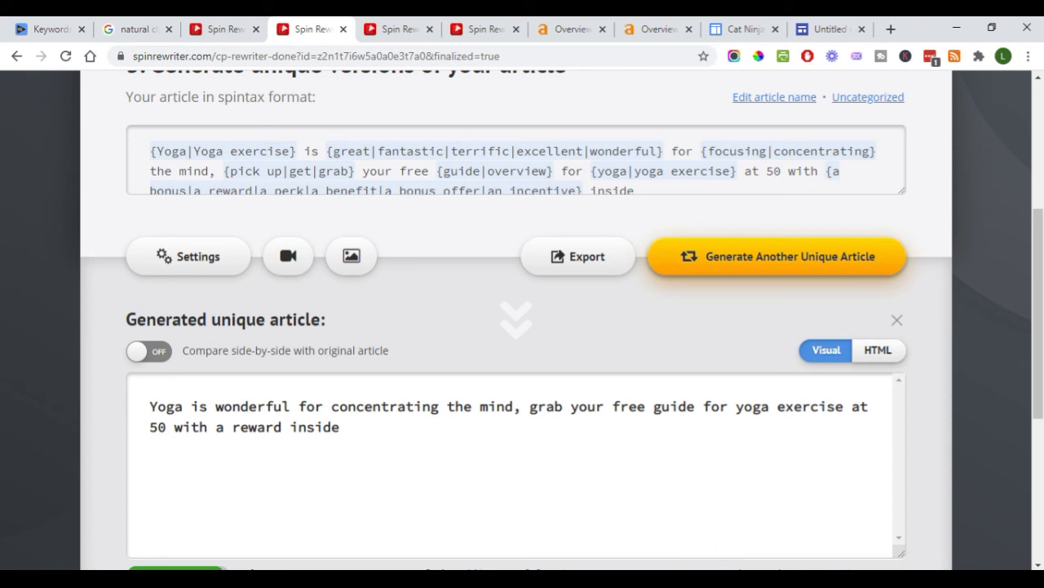
pyautogui.click(830, 29)
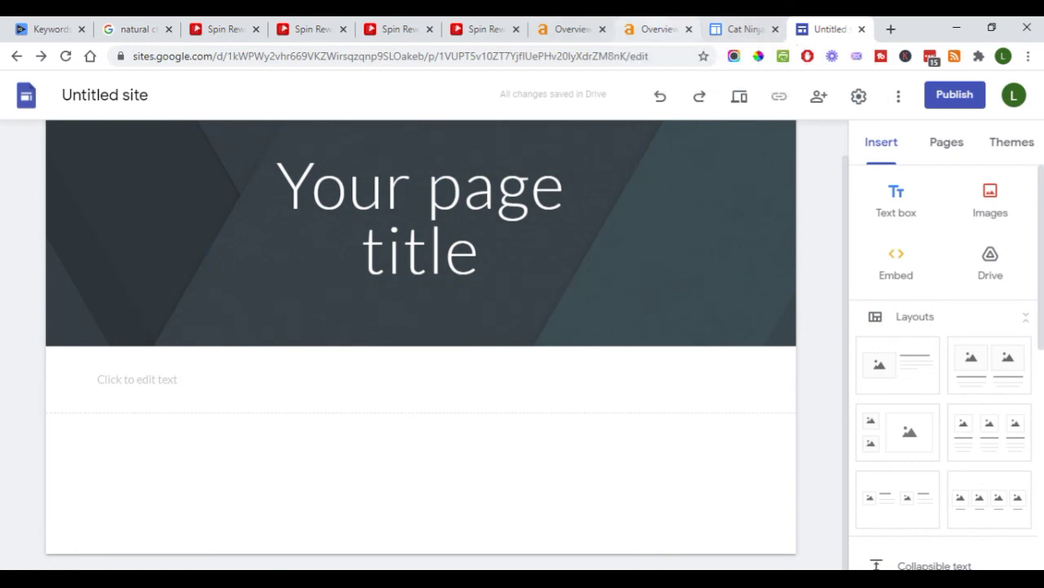
# Step: Switch to Ahrefs and review the highest-traffic organic keywords that sites.google.com pages rank for
pyautogui.click(657, 29)
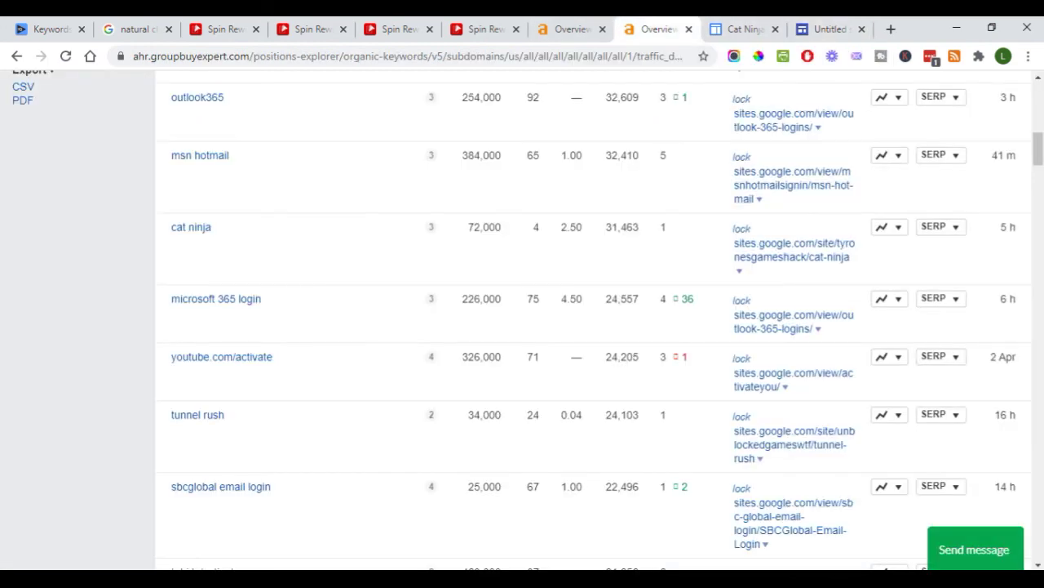
pyautogui.scroll(9, 522, 326)
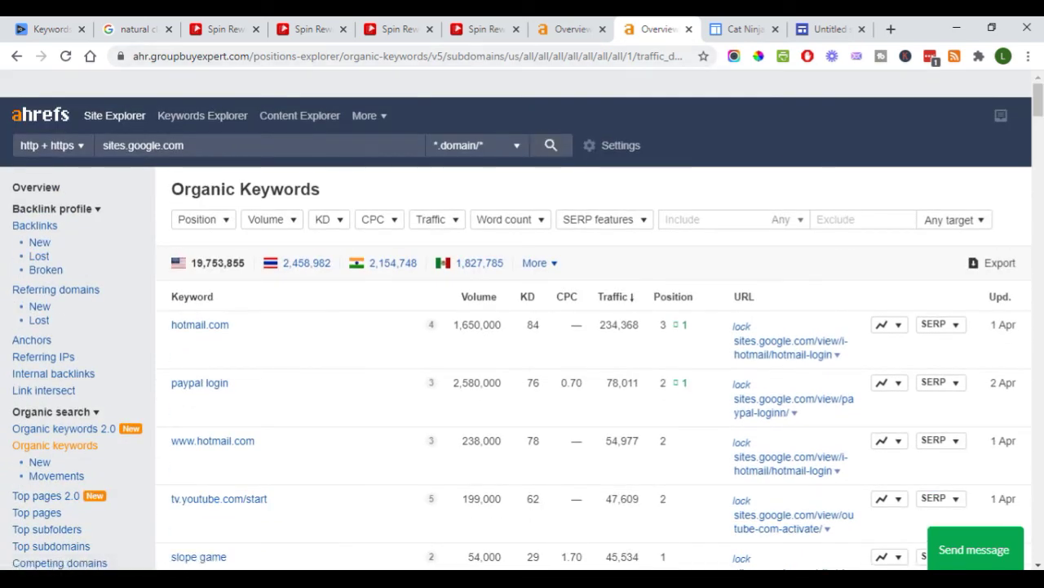
pyautogui.scroll(-4, 523, 326)
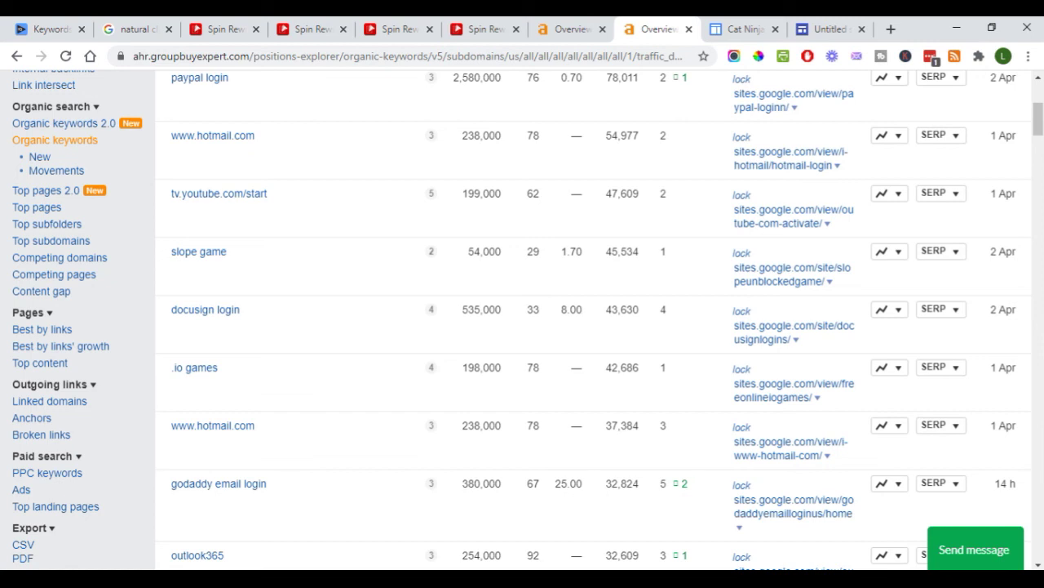
# Step: Switch to Spin Rewriter and review the yoga article's spintax together with its generated unique version
pyautogui.click(313, 28)
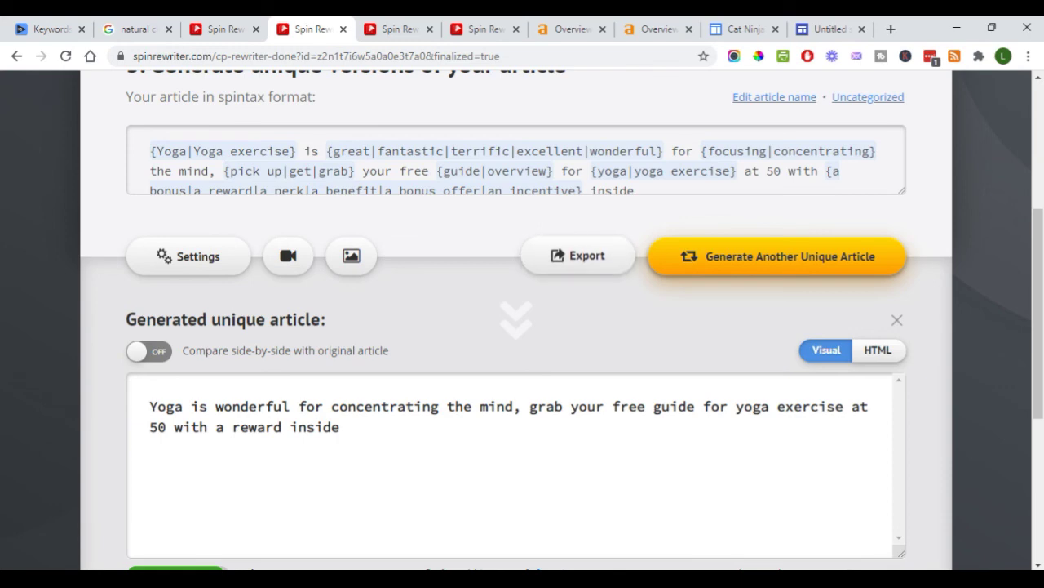
pyautogui.scroll(3, 516, 326)
pyautogui.scroll(1, 516, 327)
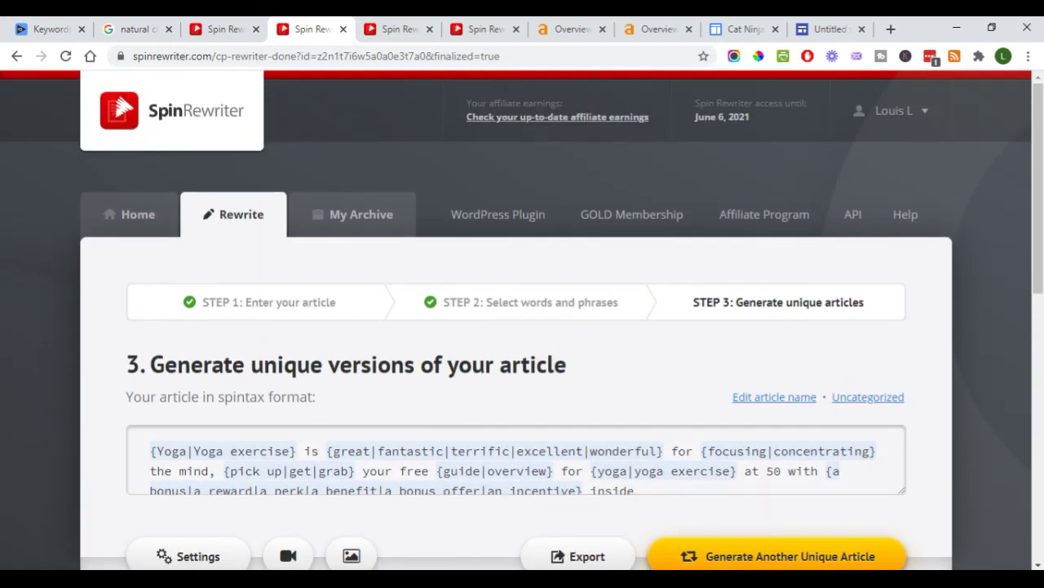
pyautogui.scroll(-3, 515, 326)
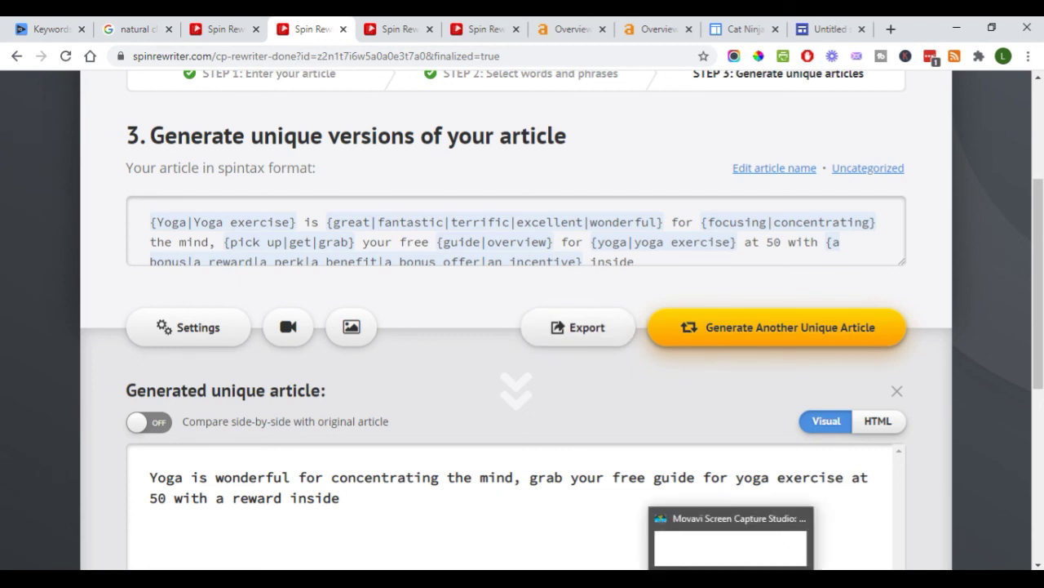
pyautogui.click(732, 578)
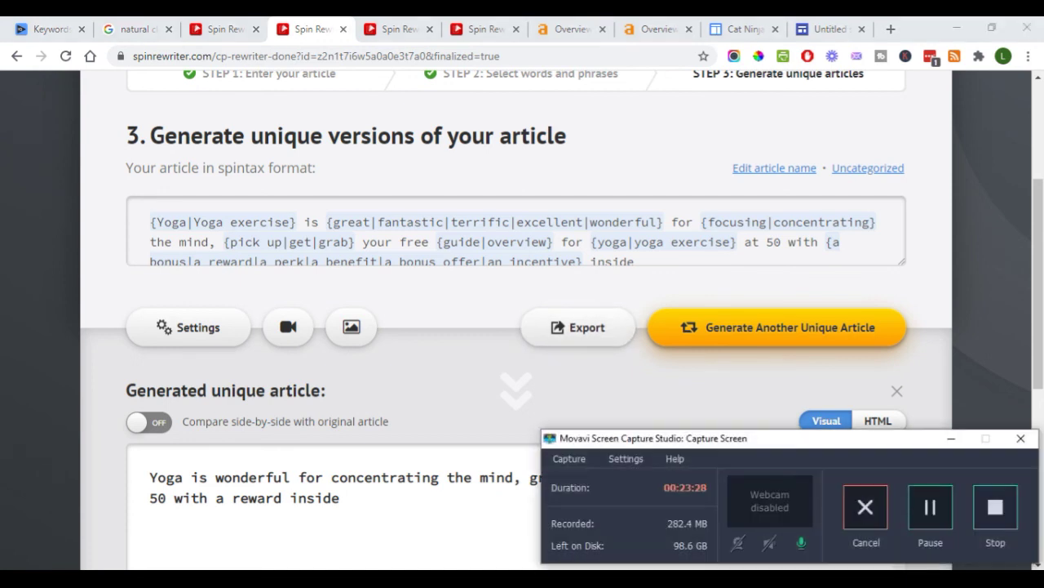